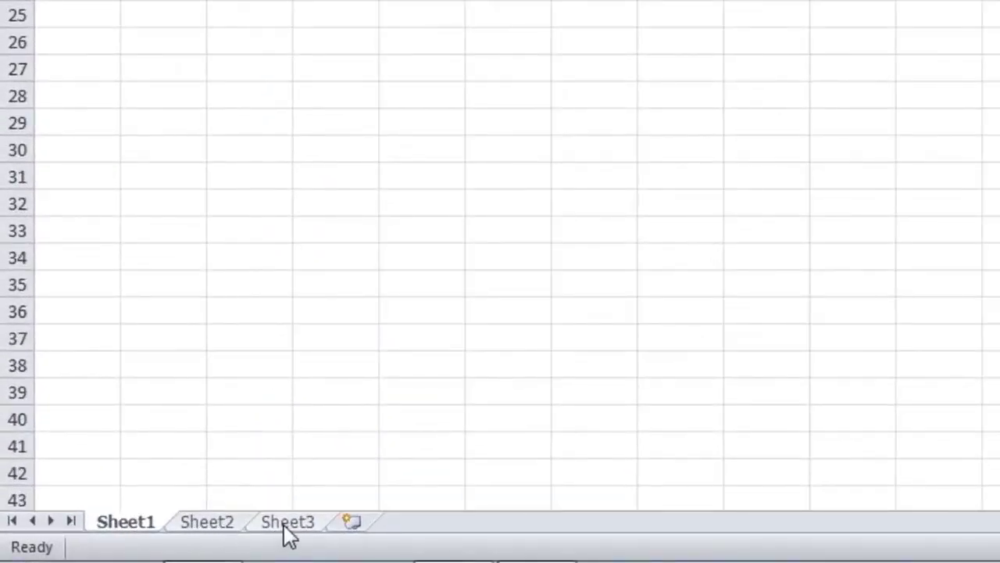
Open Sheet3 and look through the ribbon's command sets, from Home and Insert to Review and View.
left_click(288, 522)
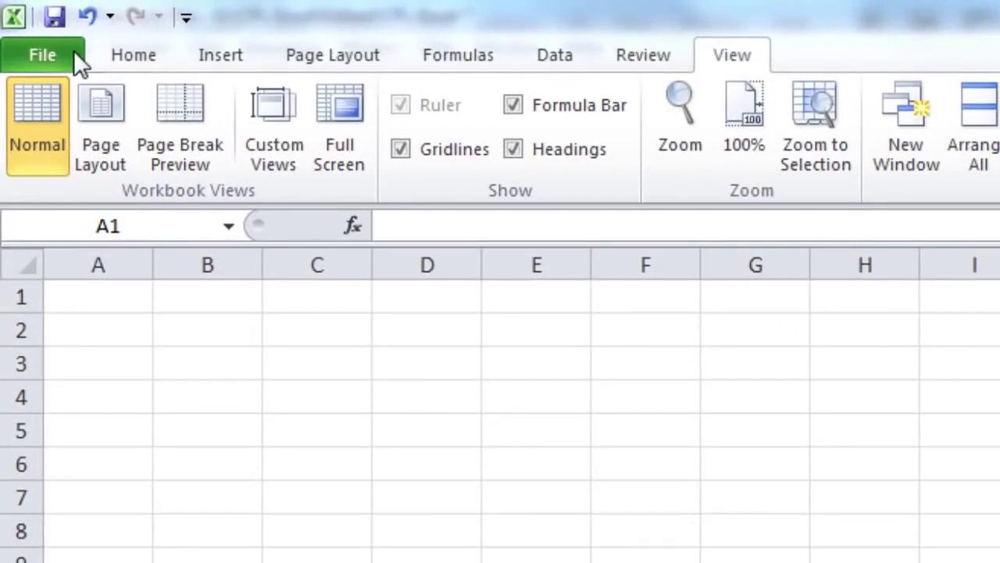
left_click(118, 56)
left_click(134, 58)
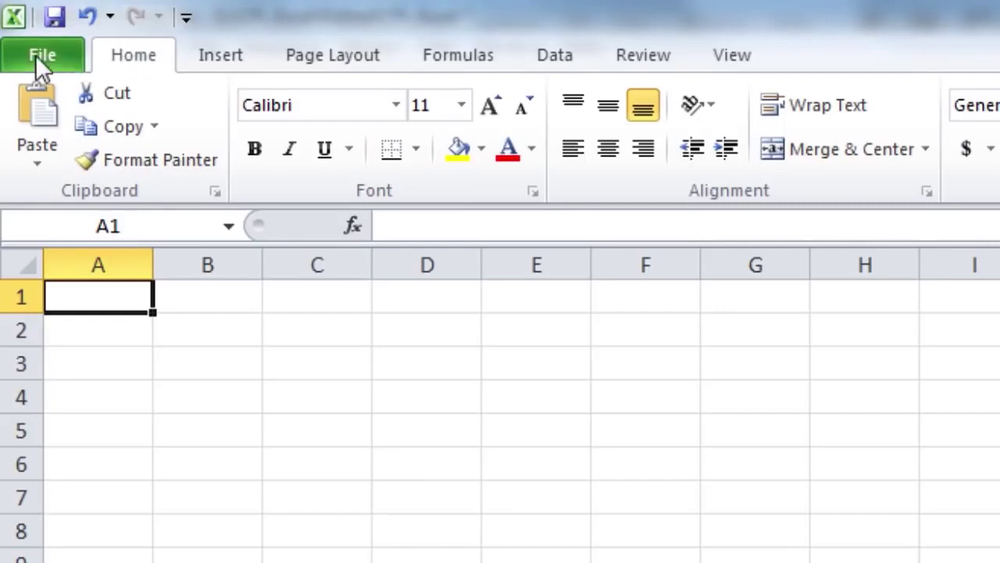
left_click(37, 58)
left_click(119, 57)
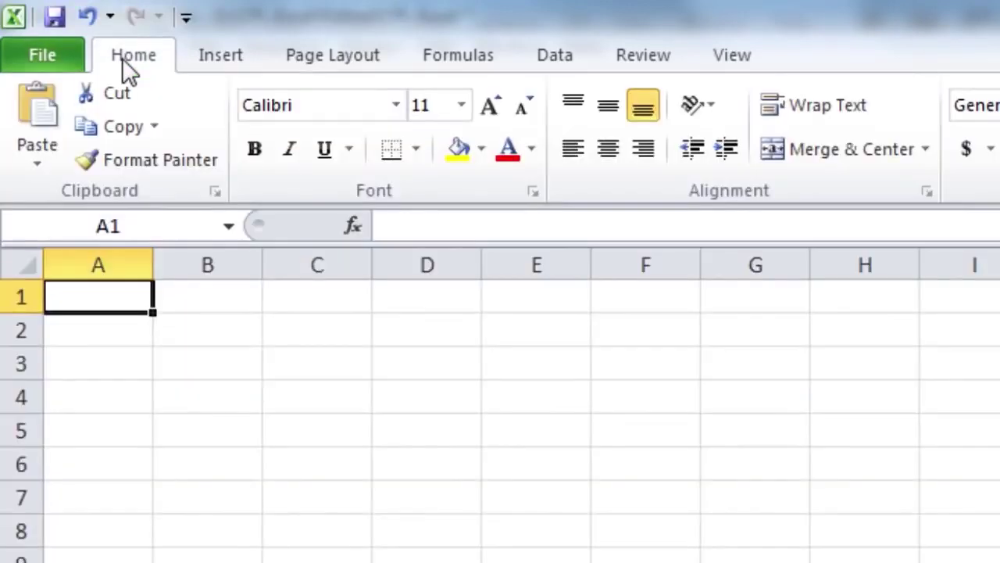
left_click(218, 60)
left_click(297, 62)
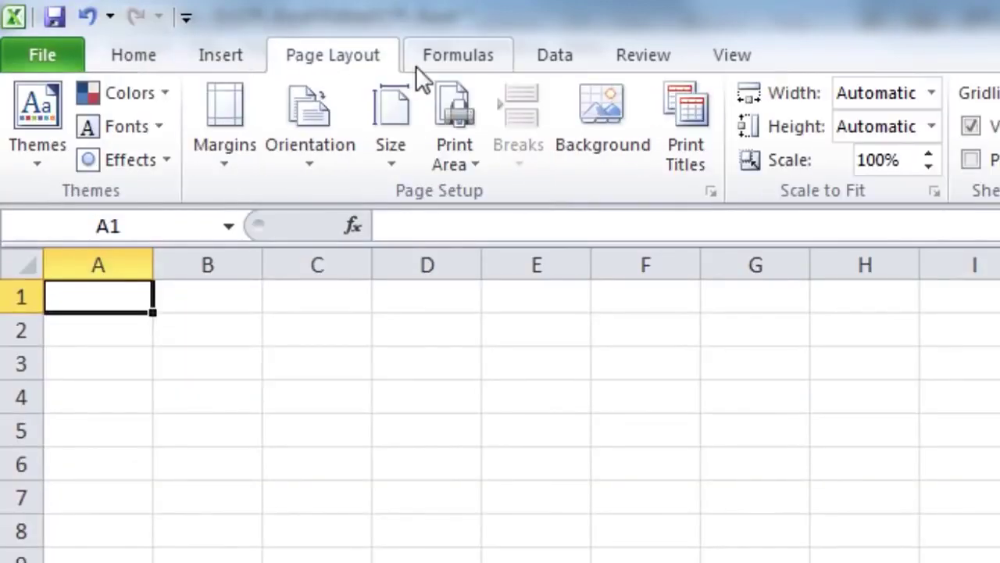
left_click(452, 63)
left_click(545, 62)
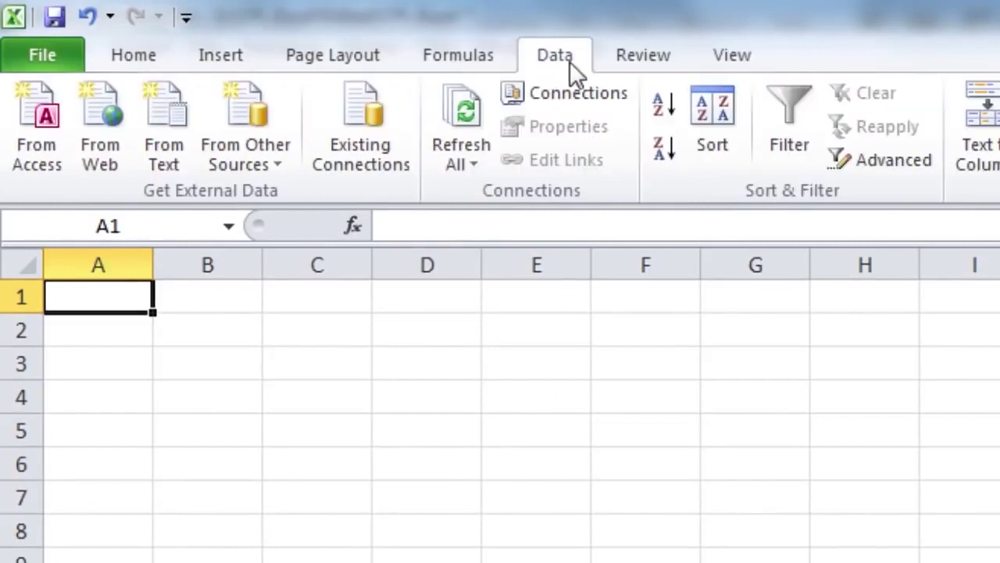
left_click(634, 63)
left_click(724, 71)
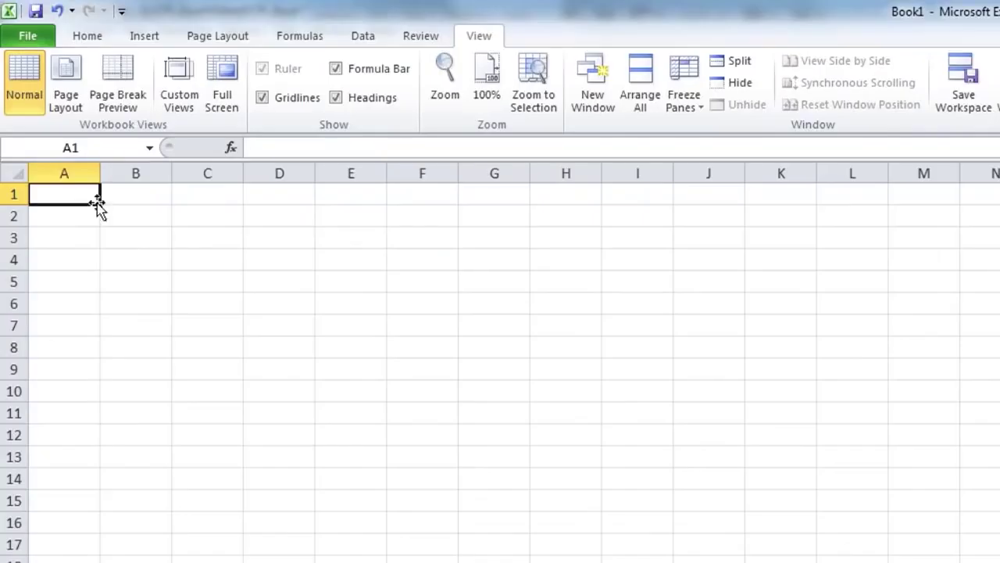
Display the Sheet2 worksheet.
left_click_drag(152, 311, 999, 313)
left_click(177, 562)
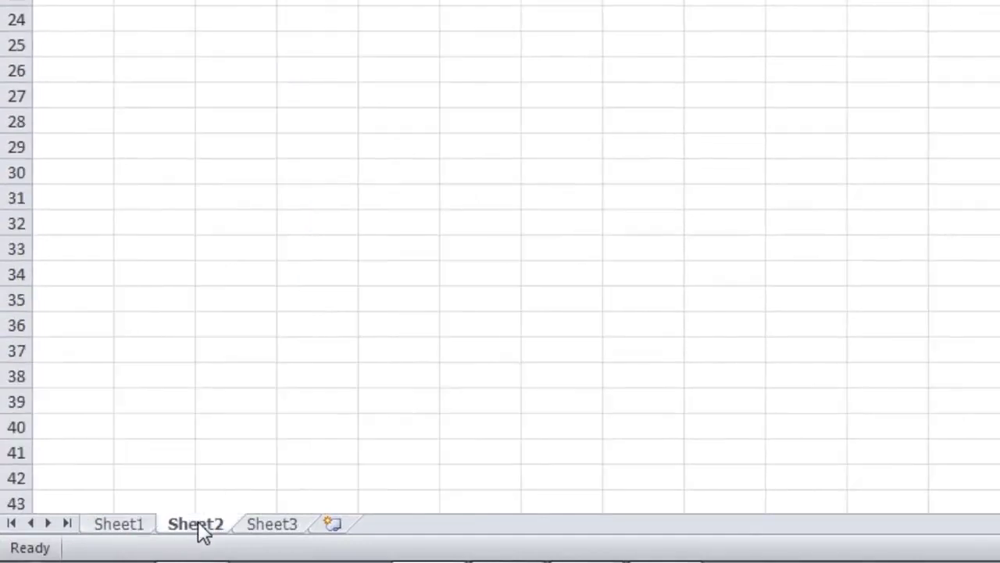
left_click_drag(172, 522, 188, 522)
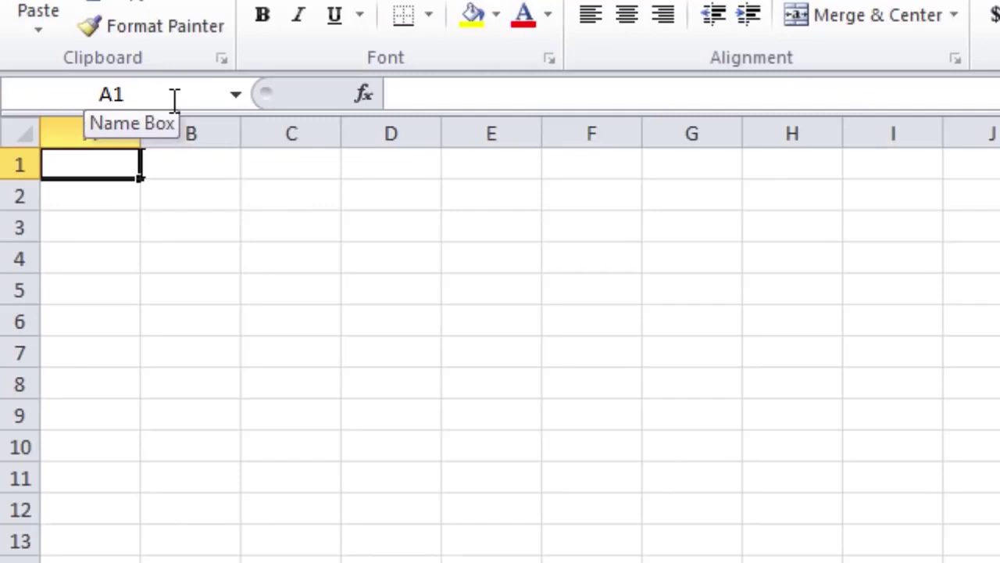
Select cell C3, inspect its address in the Name Box, and select cell B4.
left_click(307, 236)
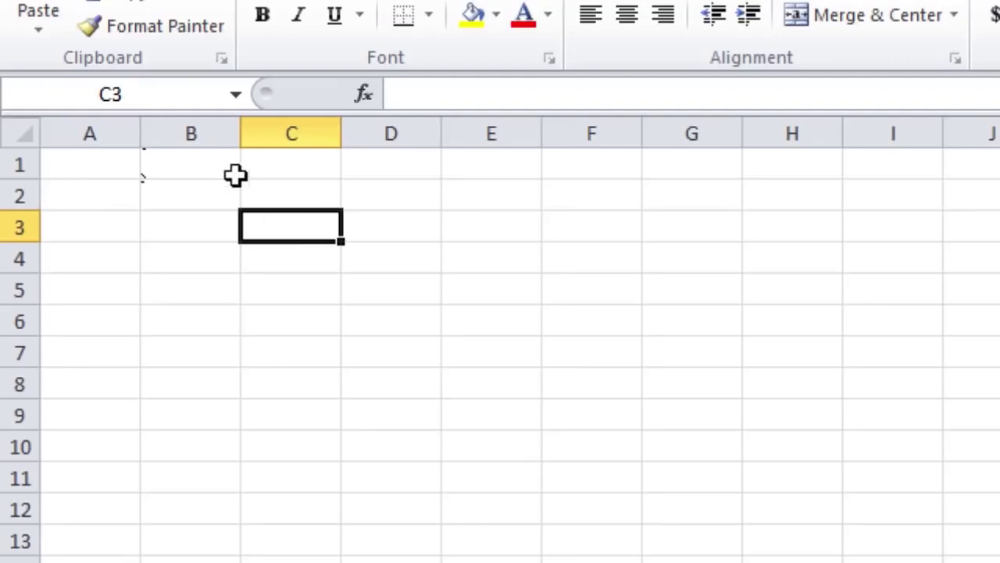
left_click(169, 97)
left_click(205, 261)
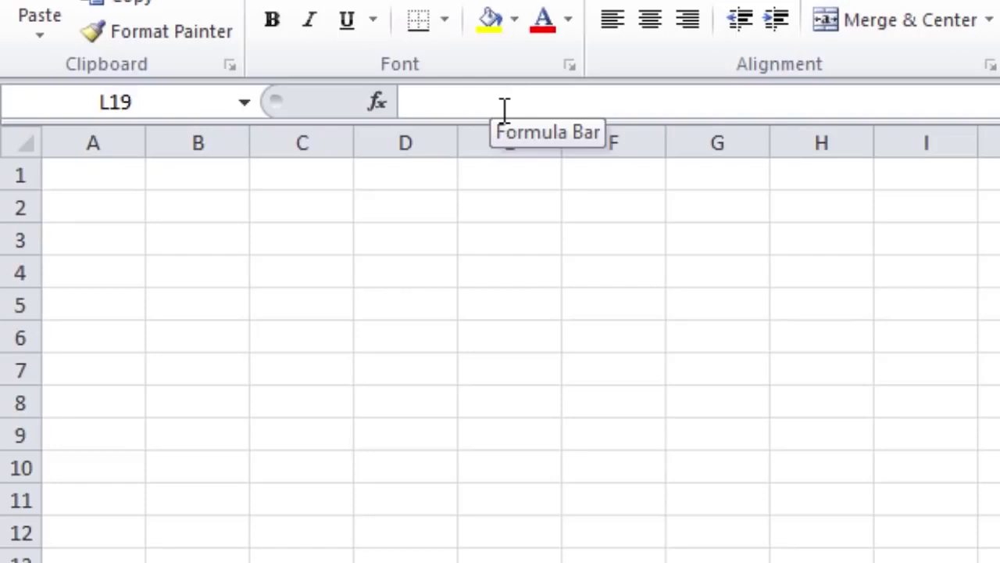
Enter "Pakistan" in cell C1 and "Lahore`" in cell D2.
left_click(307, 172)
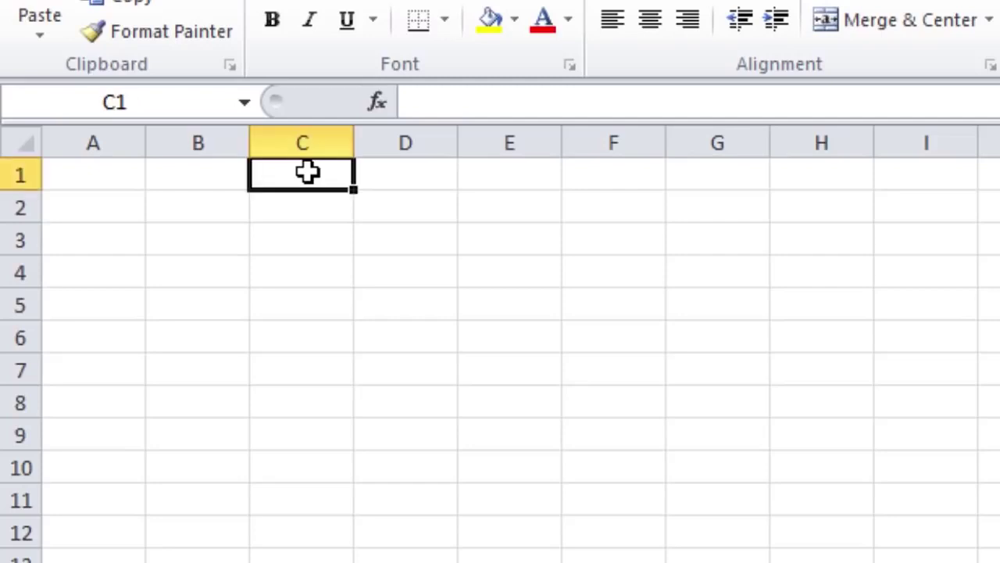
left_click(476, 101)
type("P")
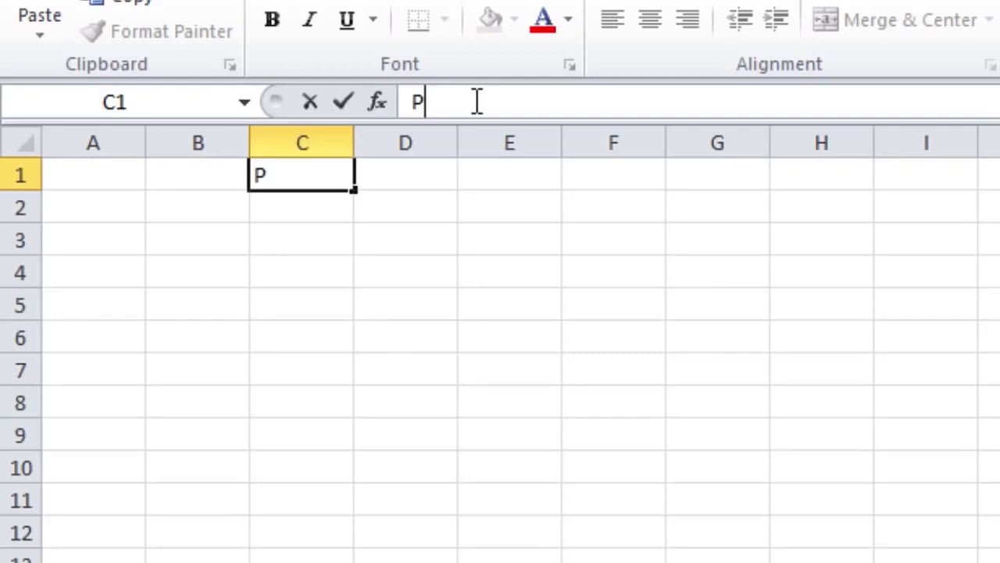
type("akistan")
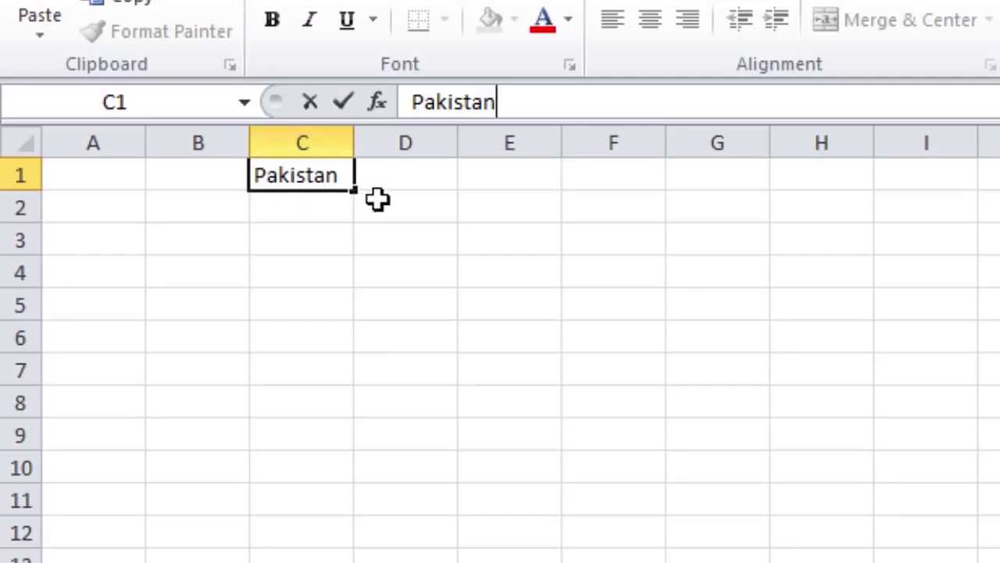
left_click(418, 205)
type("Lahore")
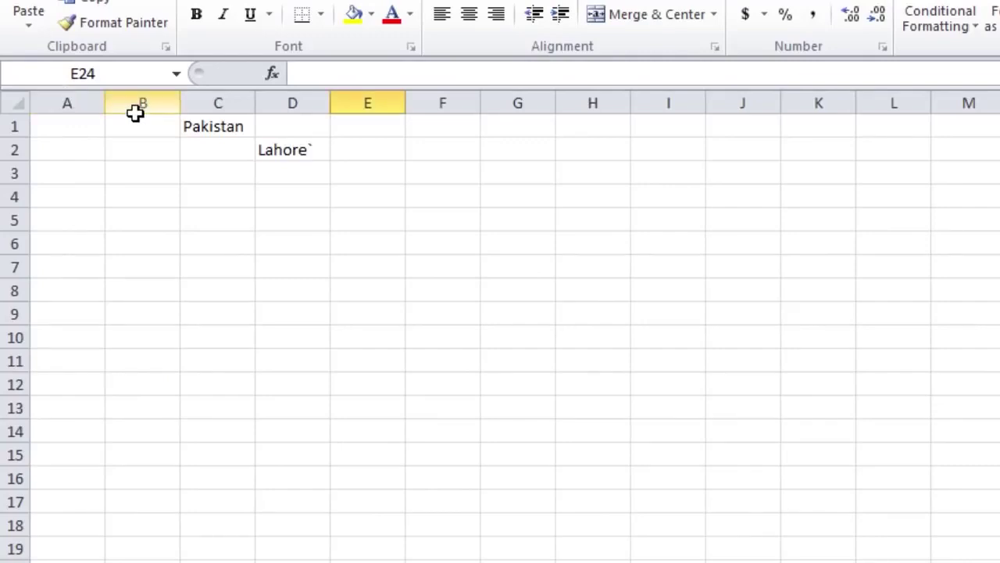
Select the entire columns A and B and the entire row 4, one after another, to examine the grid's structure.
left_click(74, 93)
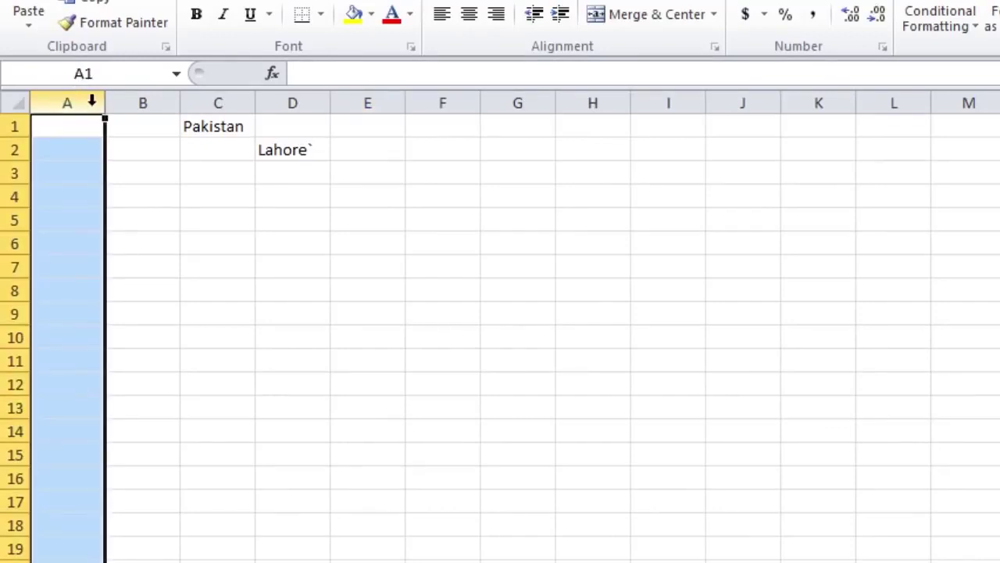
left_click(144, 100)
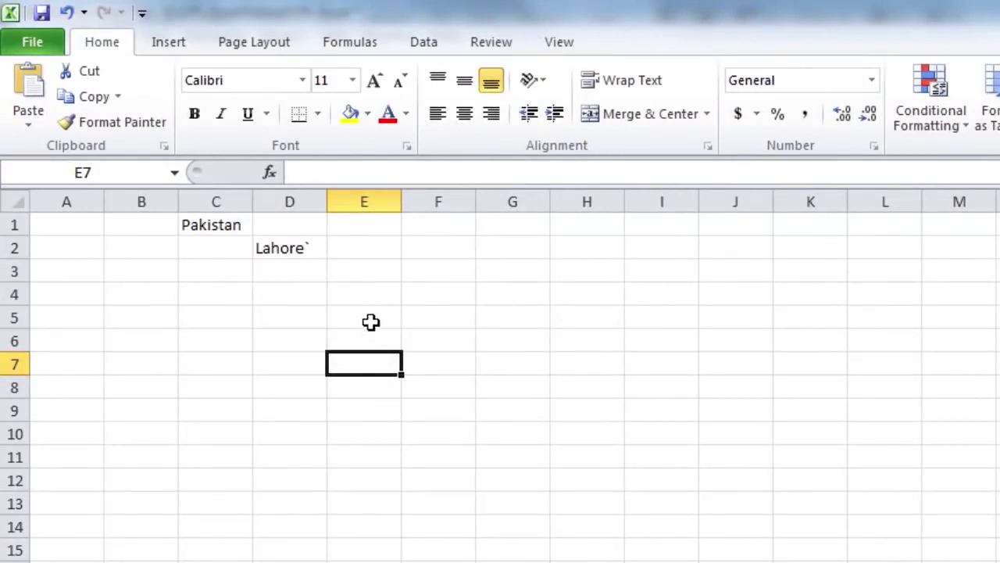
left_click(13, 295)
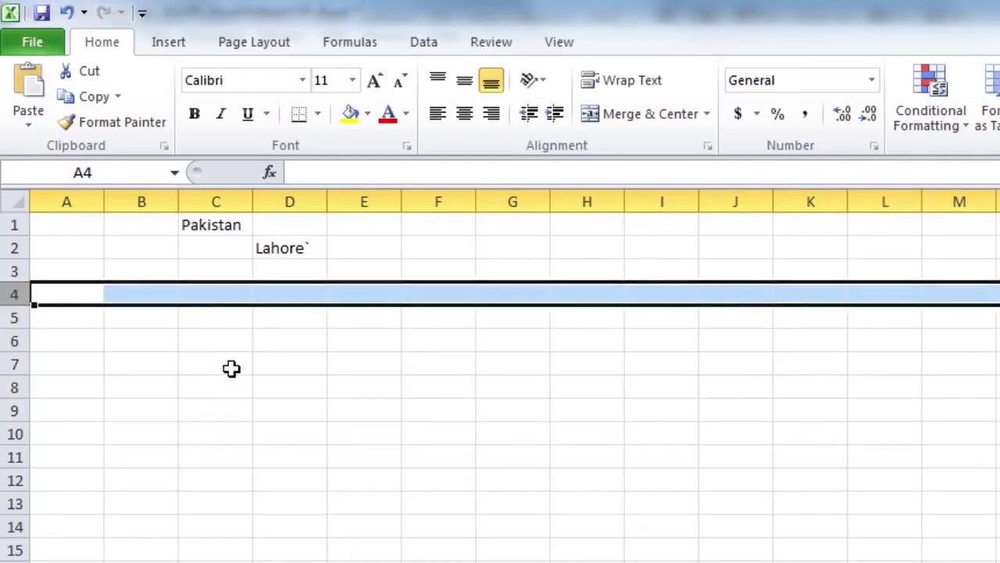
left_click_drag(226, 365, 649, 368)
left_click_drag(811, 434, 279, 438)
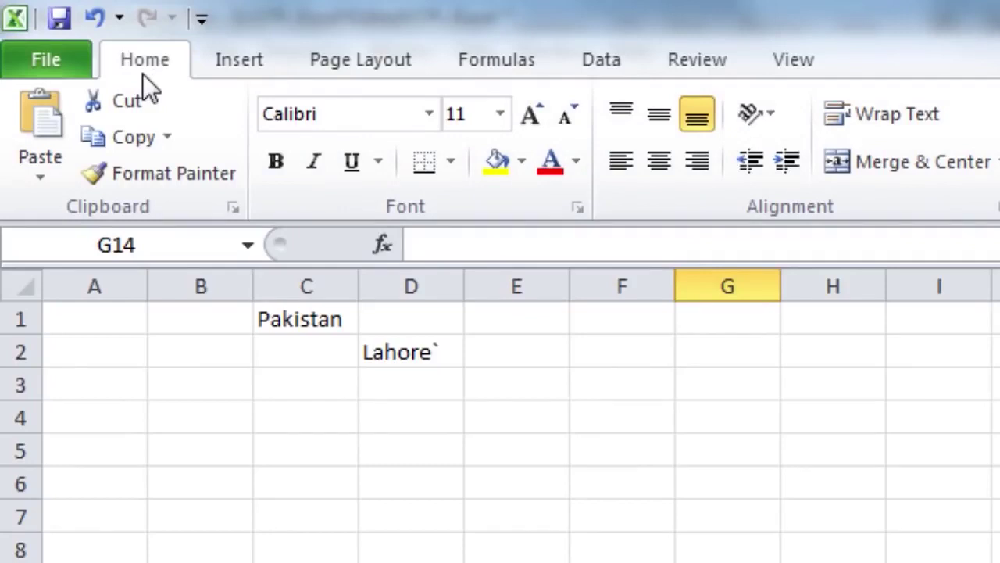
Browse the ribbon's Insert, Page Layout, Formulas, Data, Review and View commands, and return to the Home commands.
left_click(230, 67)
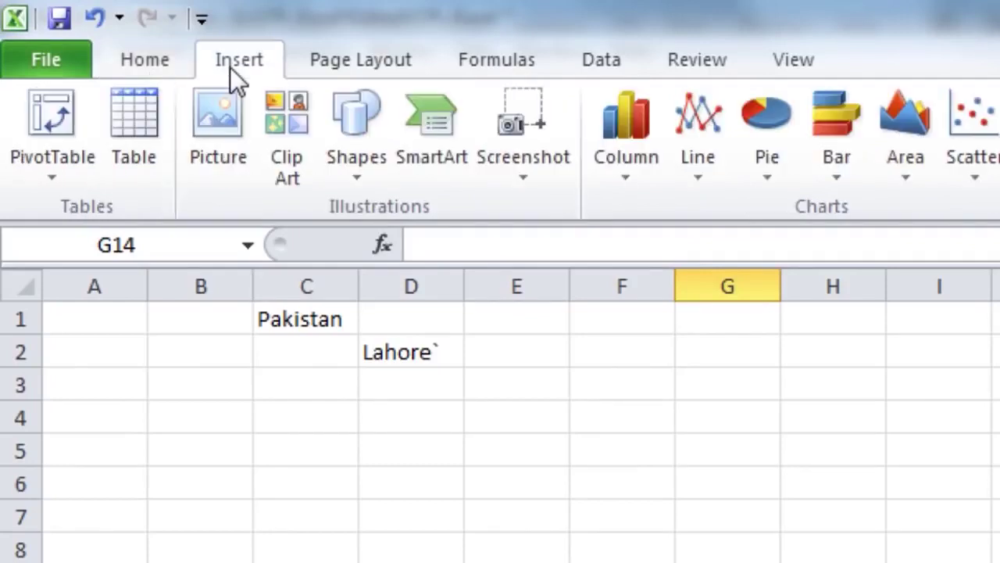
left_click(363, 66)
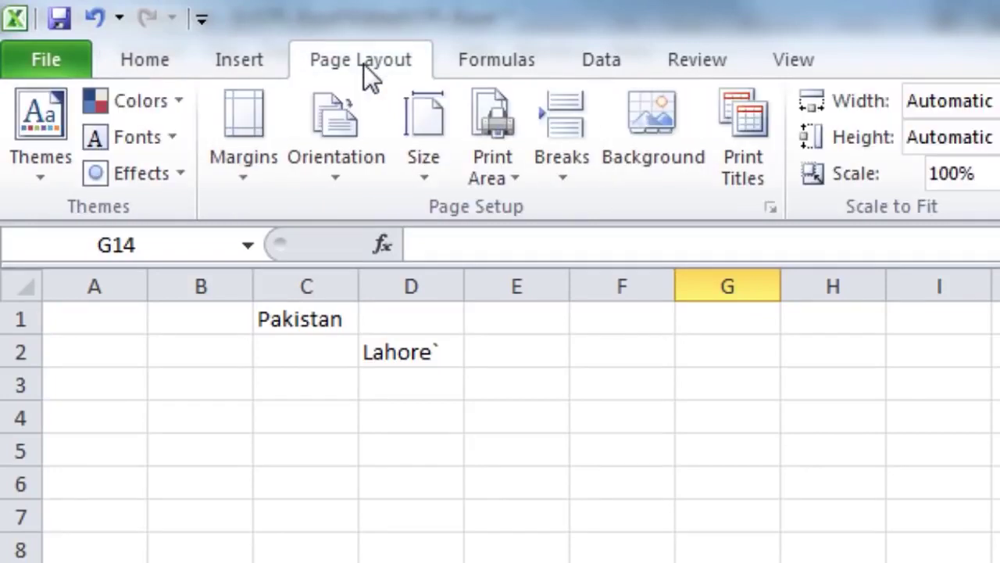
left_click(478, 64)
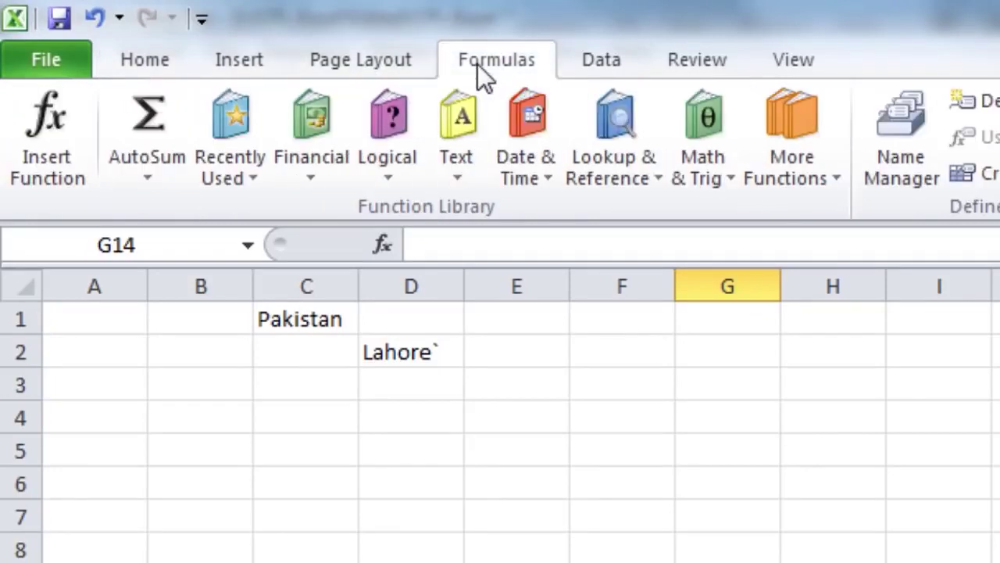
left_click(582, 67)
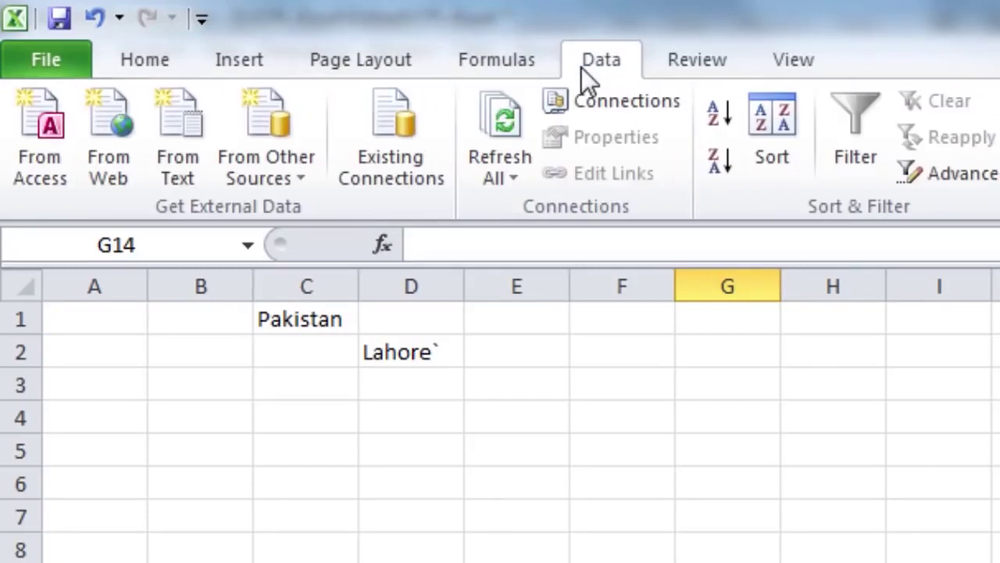
left_click(675, 66)
left_click(776, 64)
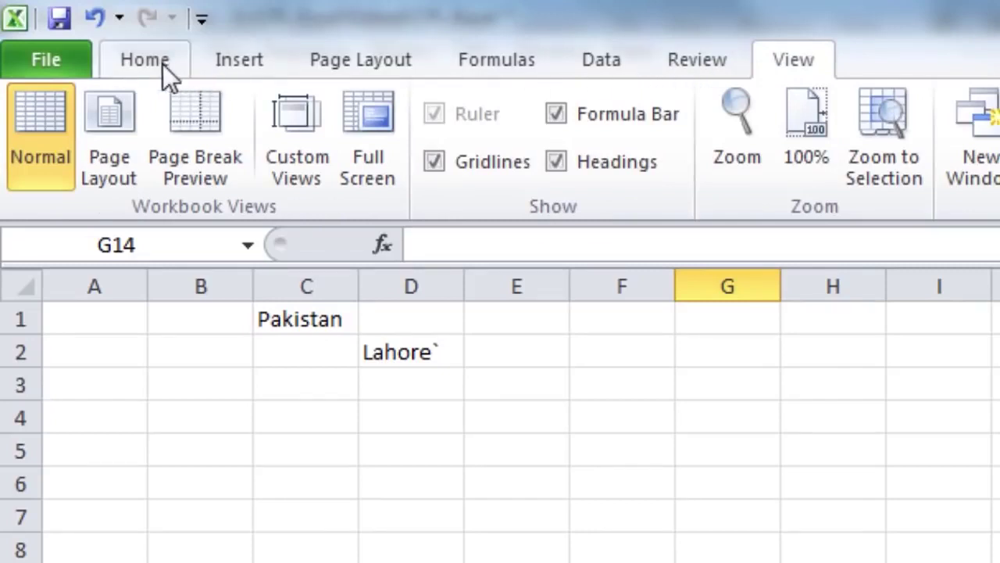
left_click(130, 63)
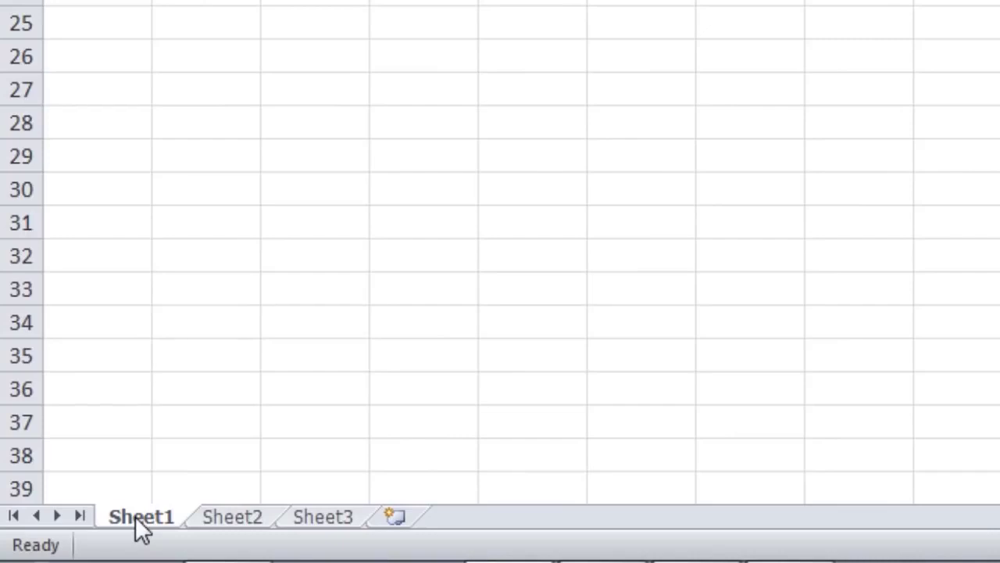
View Sheet2 and Sheet3, and examine the management options available for Sheet3 without applying any.
left_click(235, 517)
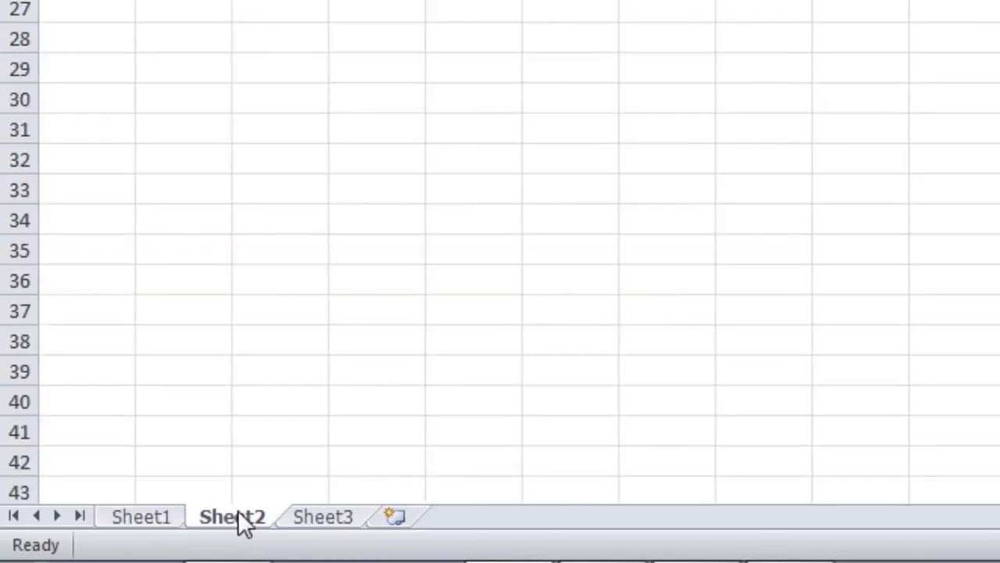
left_click(326, 522)
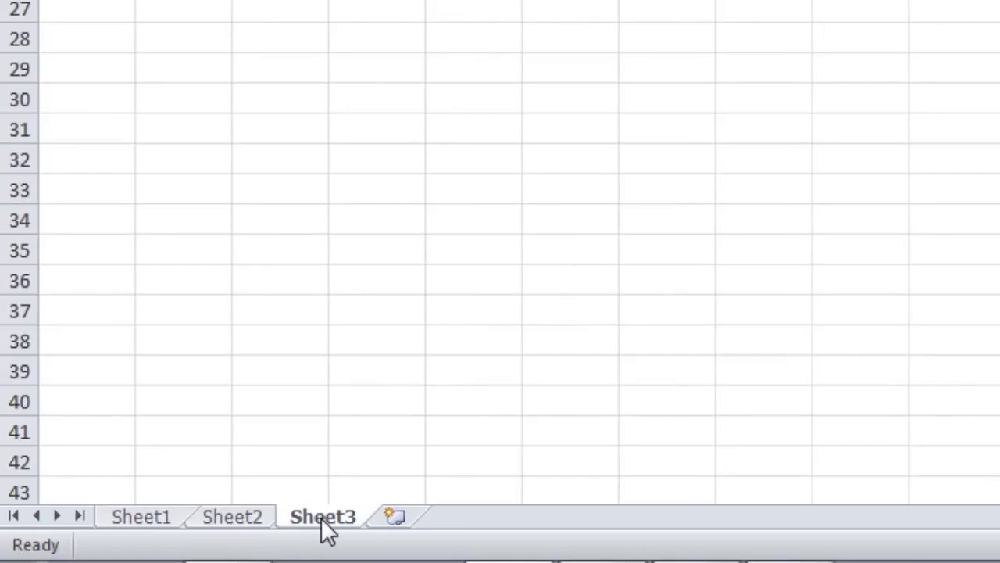
right_click(343, 530)
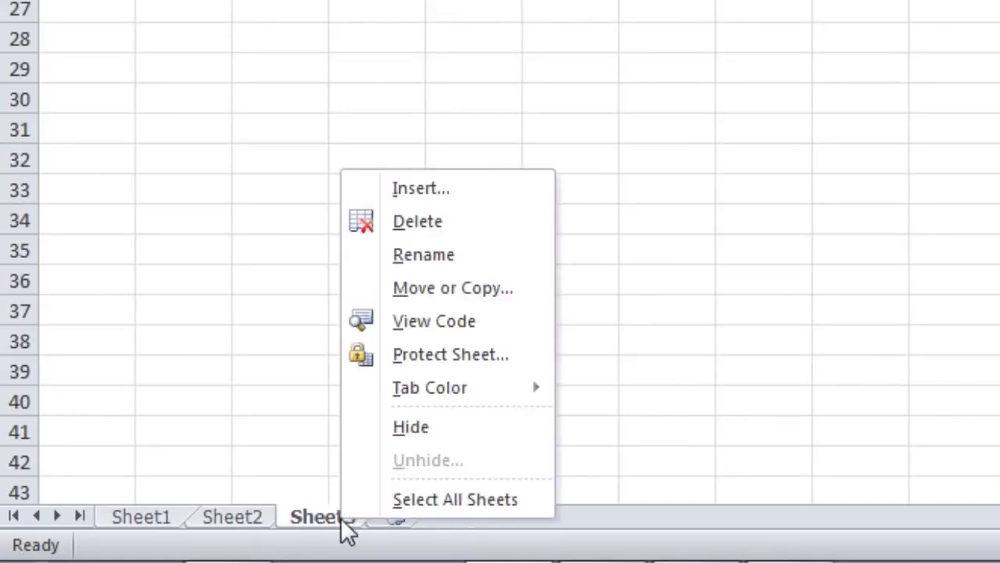
left_click(303, 518)
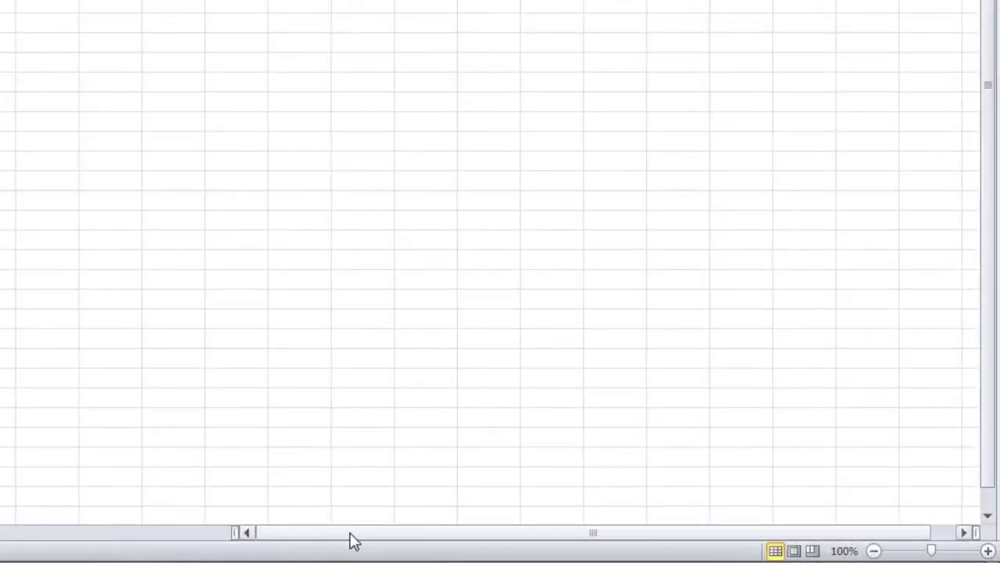
Show the worksheet in Page Layout view and in Page Break Preview.
left_click_drag(352, 536, 416, 536)
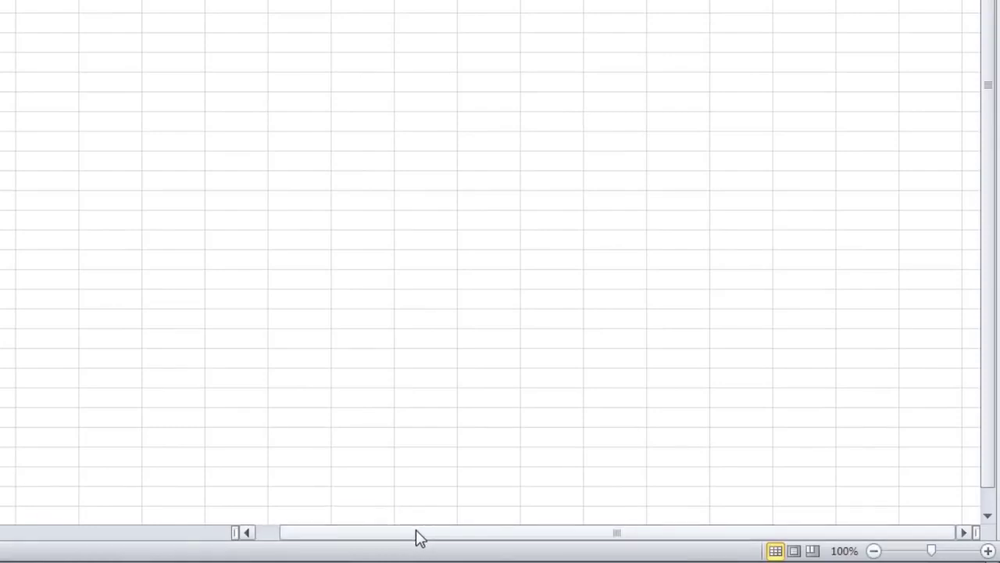
left_click_drag(416, 536, 366, 539)
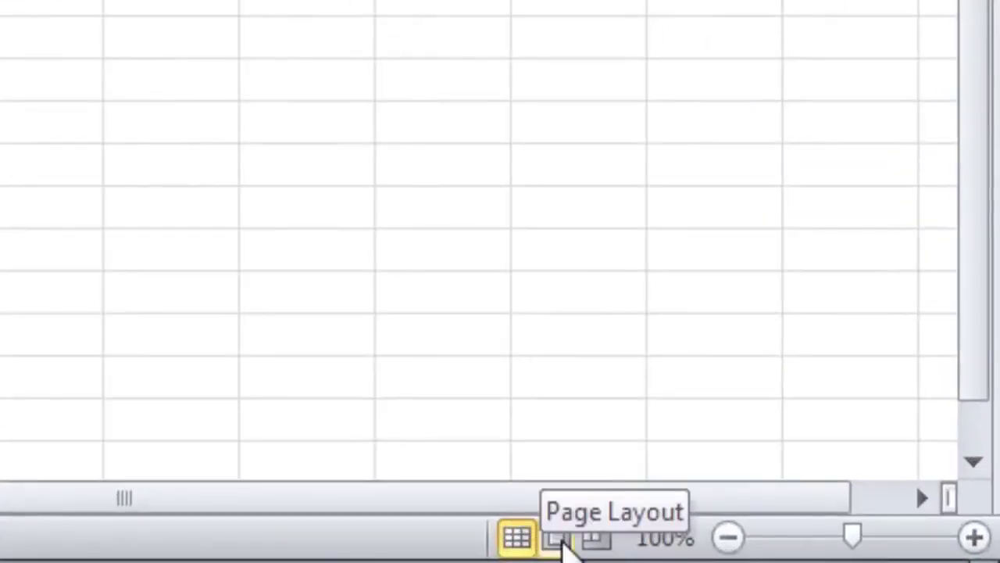
left_click(556, 539)
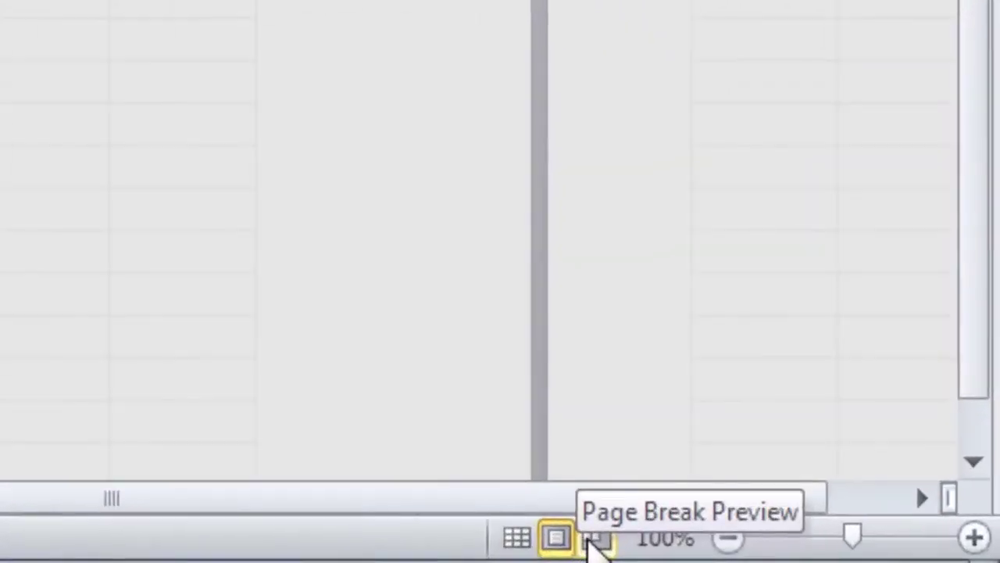
left_click(595, 539)
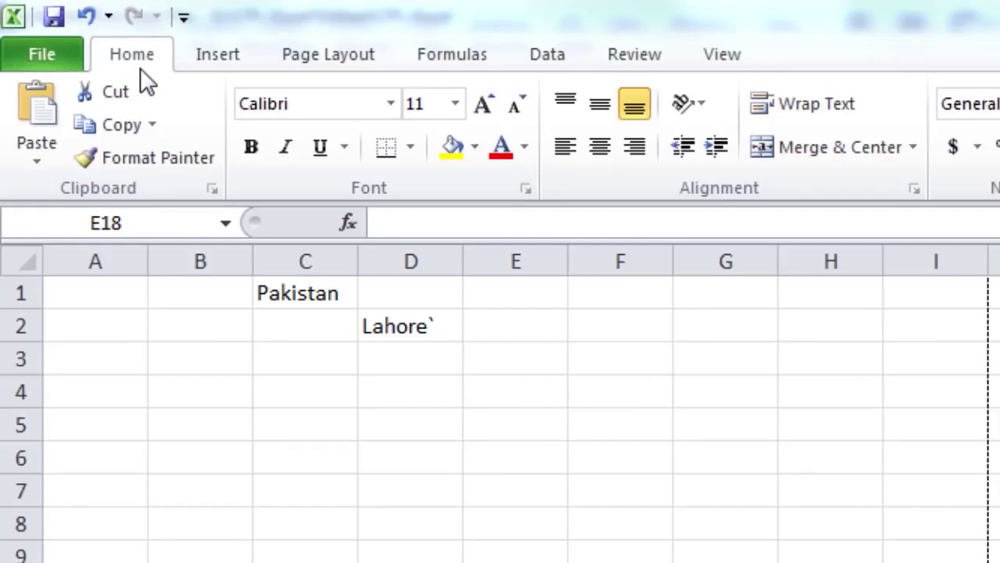
Examine the Insert, Page Layout and Formulas command groups on the ribbon.
left_click(130, 60)
left_click(208, 61)
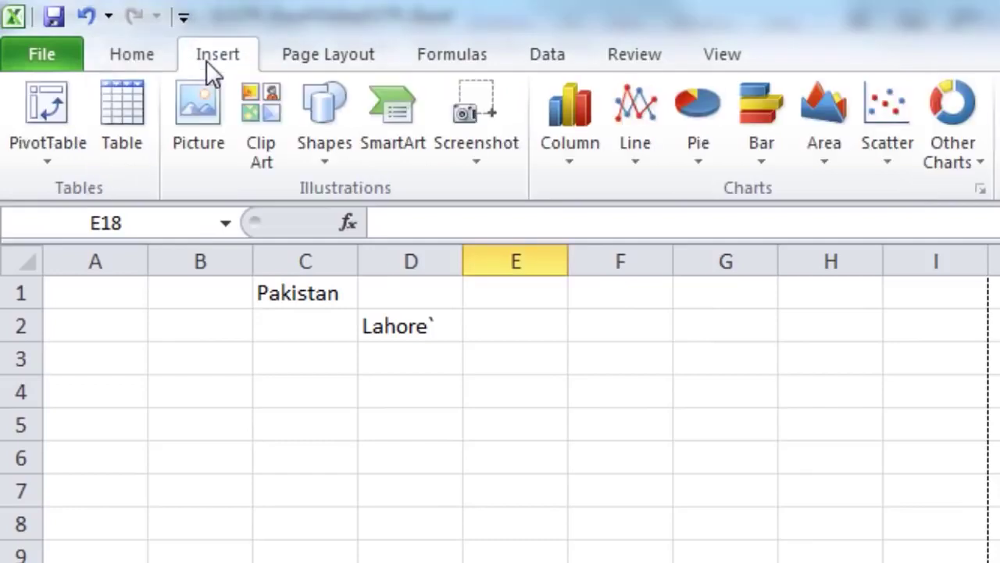
left_click(319, 61)
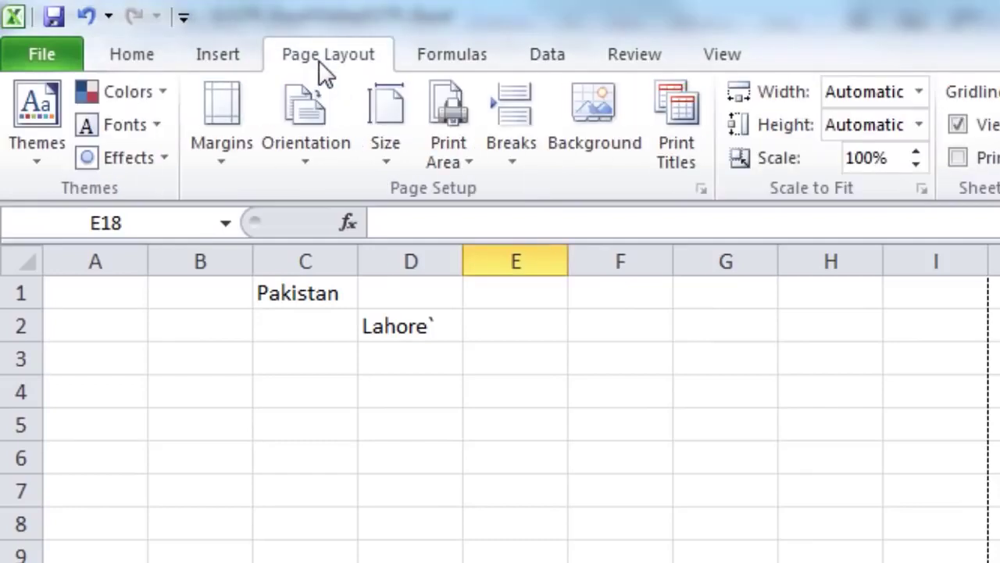
left_click(417, 62)
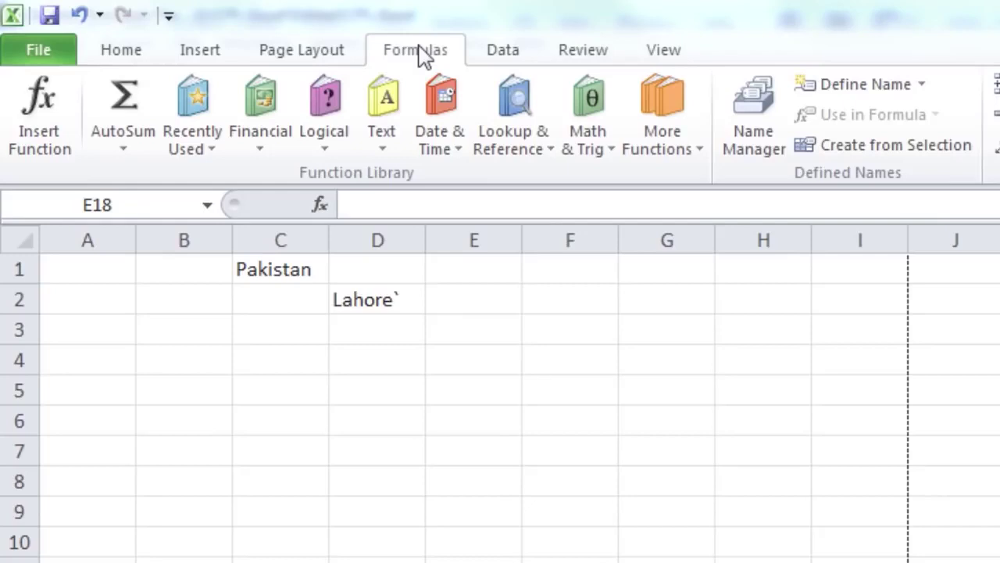
Add a custom tab with a custom group after Formulas on the ribbon, and select the new group.
right_click(423, 58)
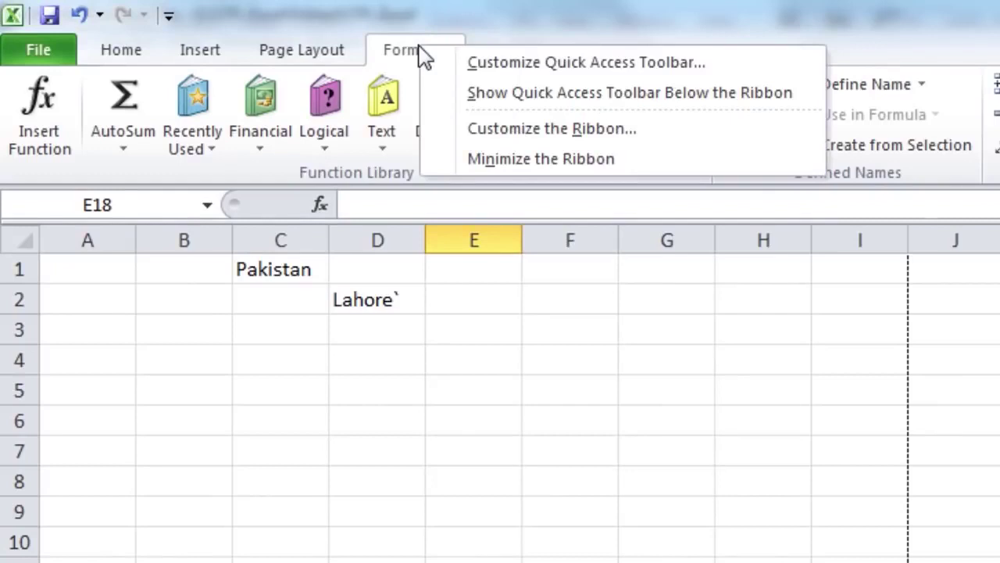
left_click(504, 130)
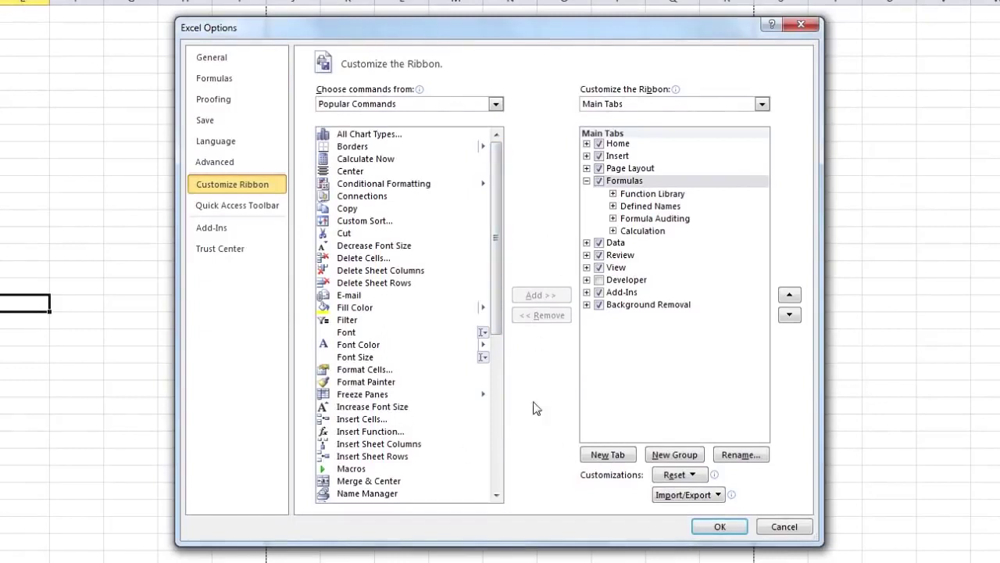
left_click(606, 456)
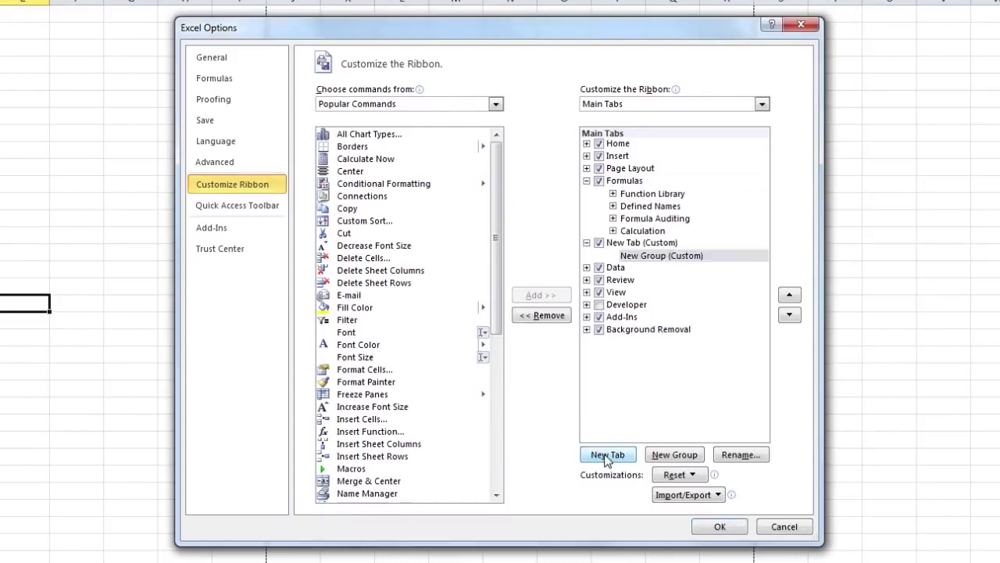
left_click(633, 243)
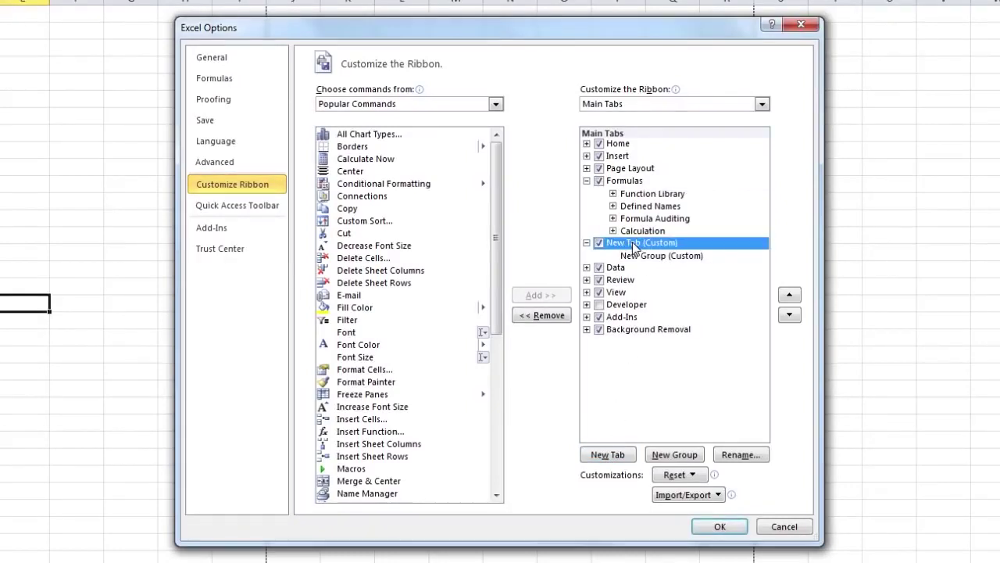
left_click(642, 254)
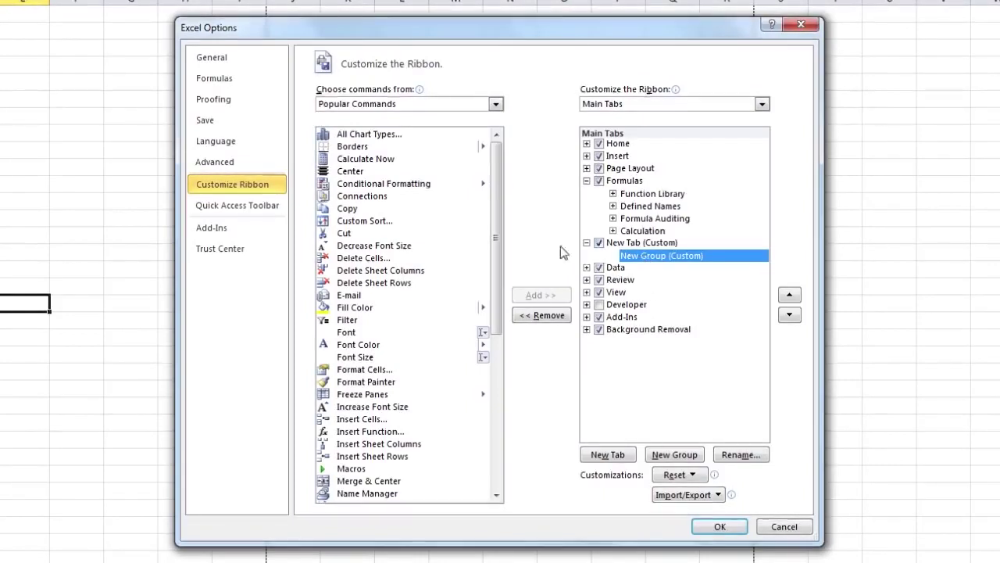
Add the Copy, Cut and Font Color commands to the new custom group, with Font Color first, and switch the command source to All Commands.
left_click(344, 210)
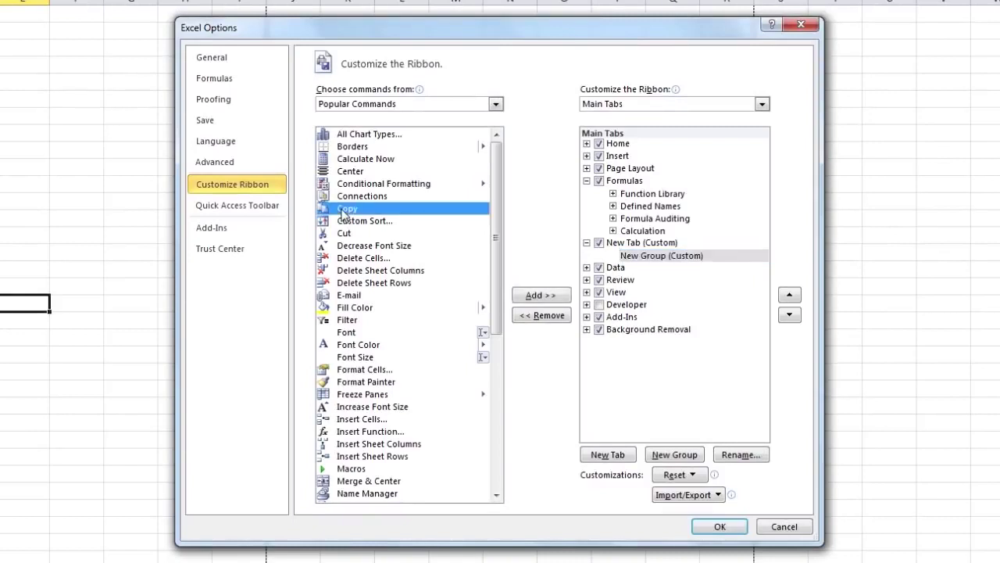
left_click(538, 295)
double_click(344, 233)
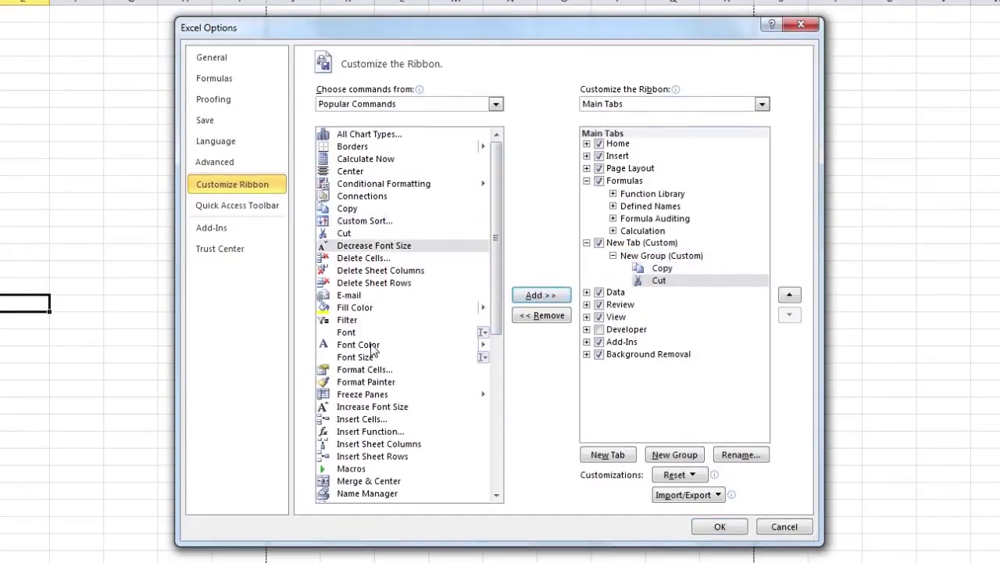
left_click(371, 345)
left_click_drag(372, 345, 640, 263)
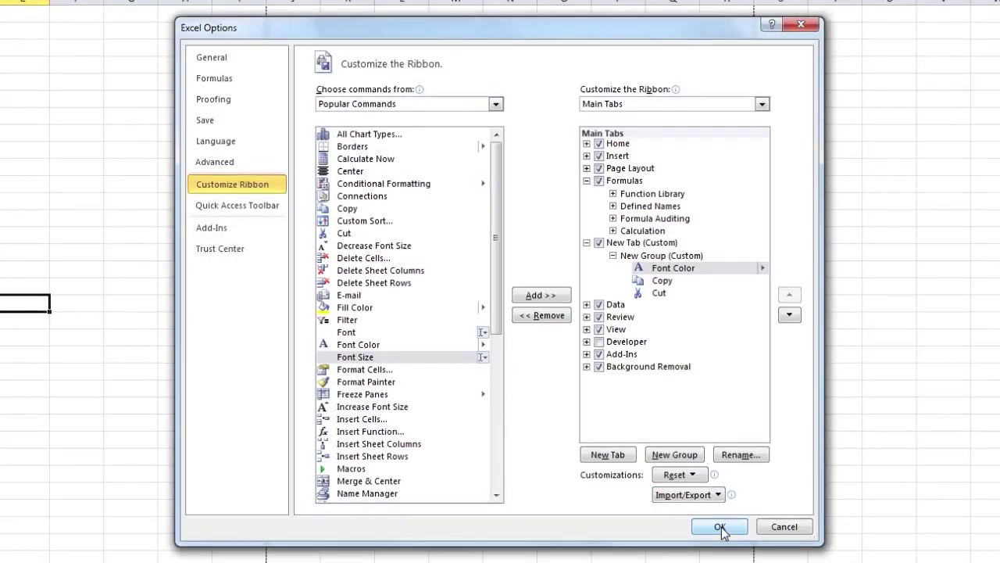
left_click(495, 104)
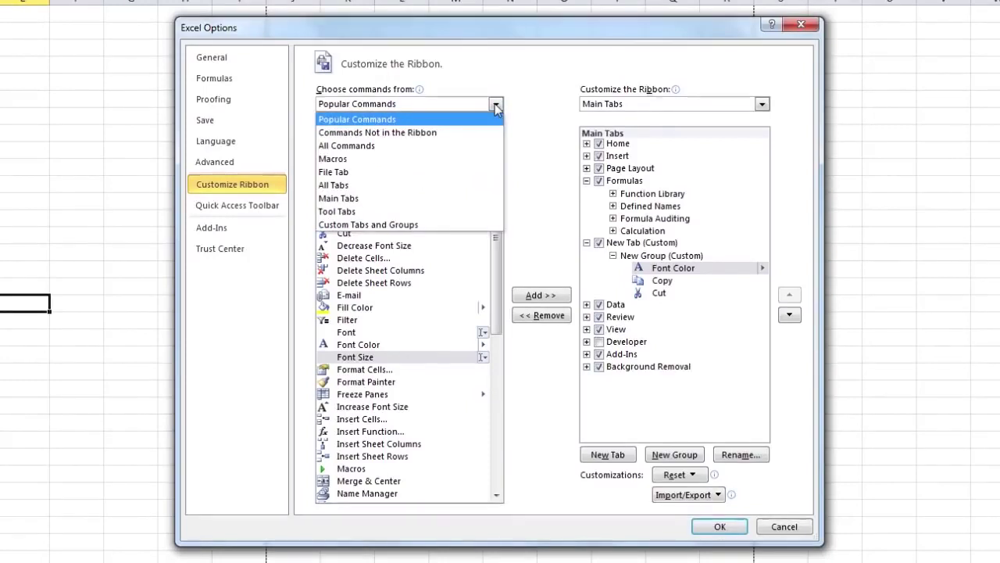
left_click(429, 147)
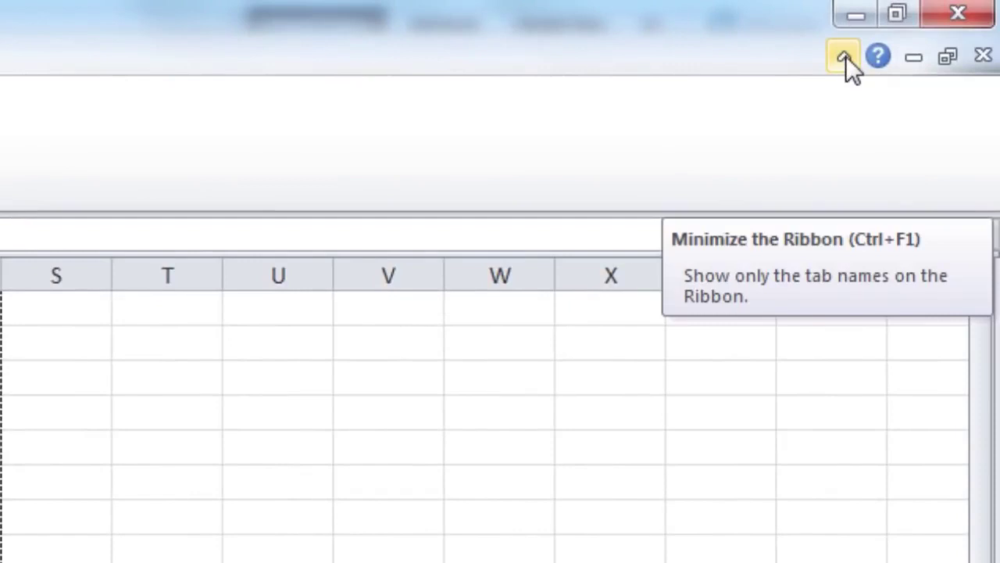
Minimize the ribbon, restore it, and minimize it again.
left_click(845, 55)
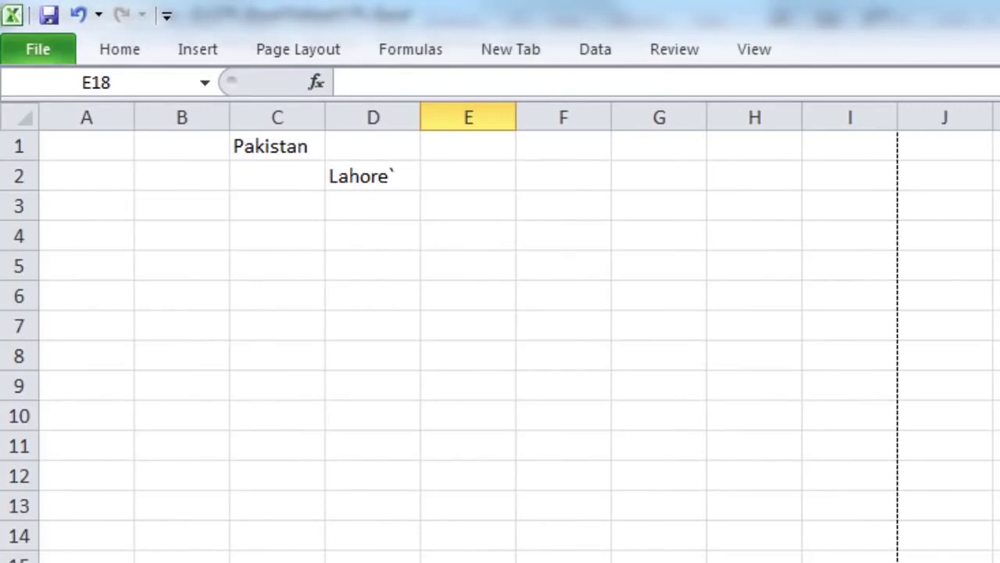
left_click(845, 55)
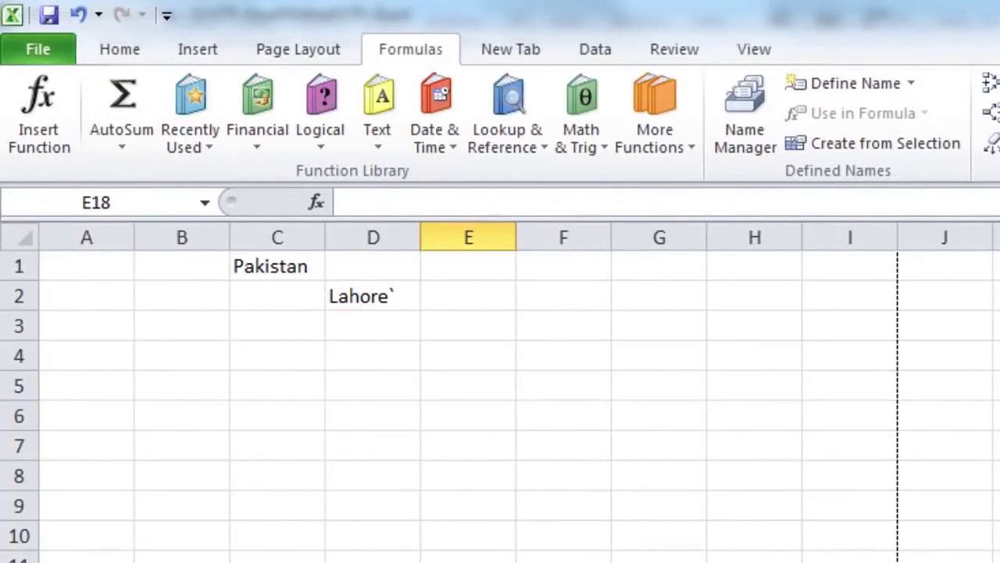
key("ctrl+F1")
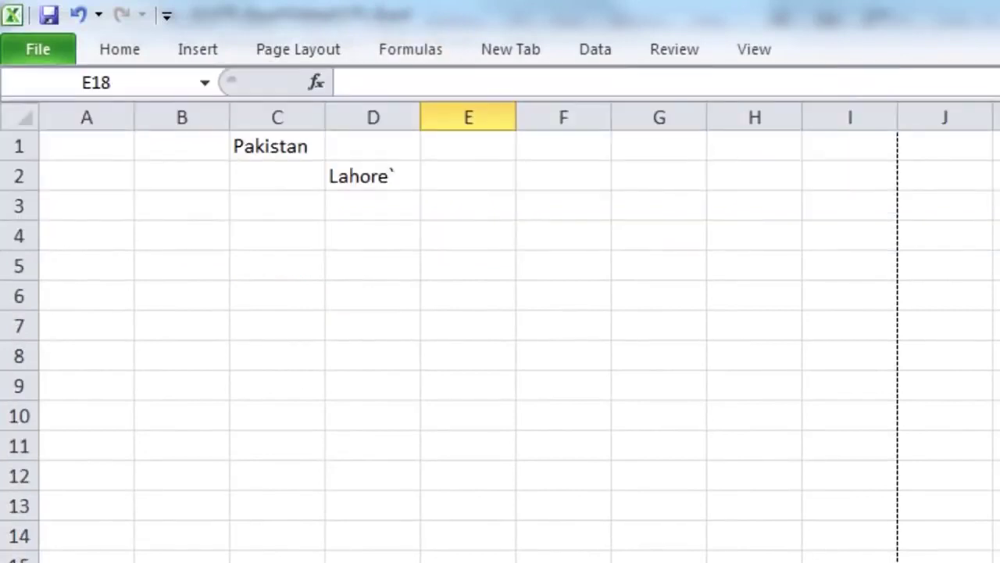
View the Formulas and Review commands from the minimized ribbon, and examine the ribbon and Quick Access Toolbar customization options.
left_click(404, 59)
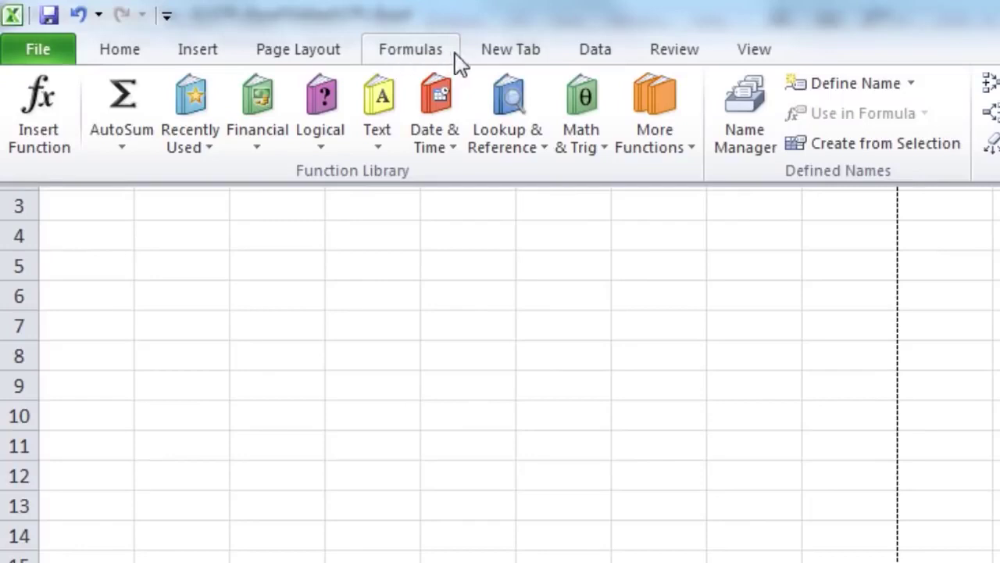
left_click(667, 56)
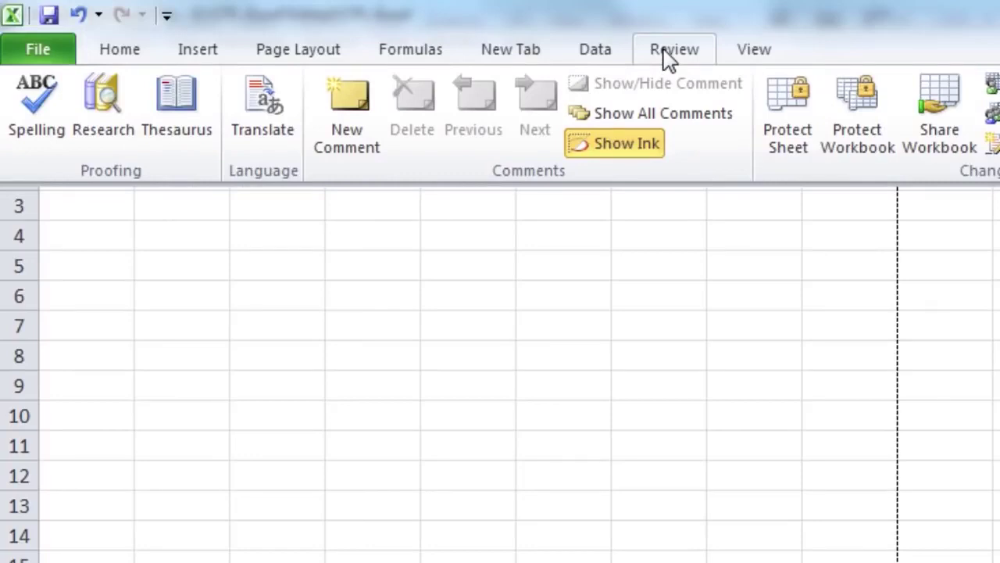
left_click(668, 56)
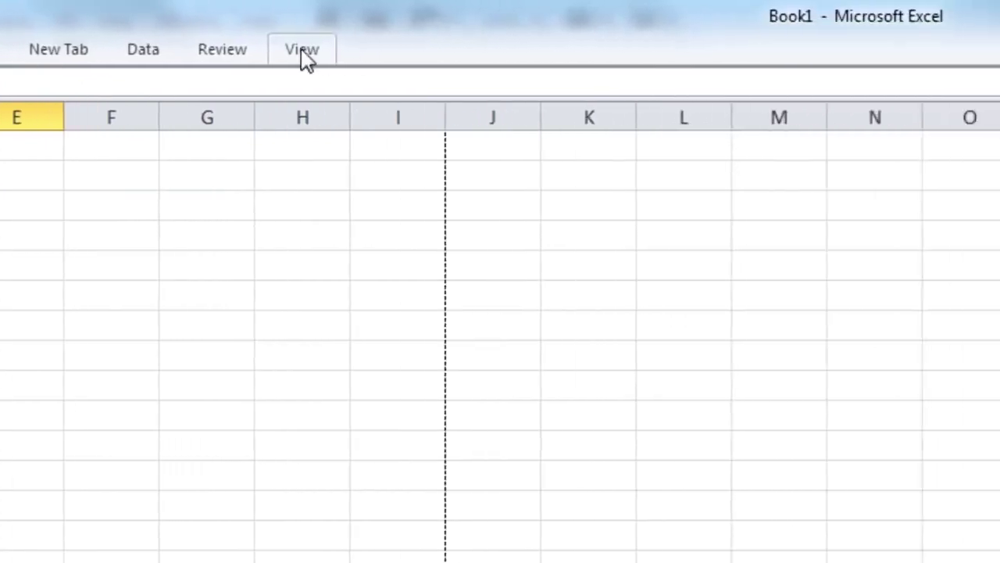
right_click(759, 51)
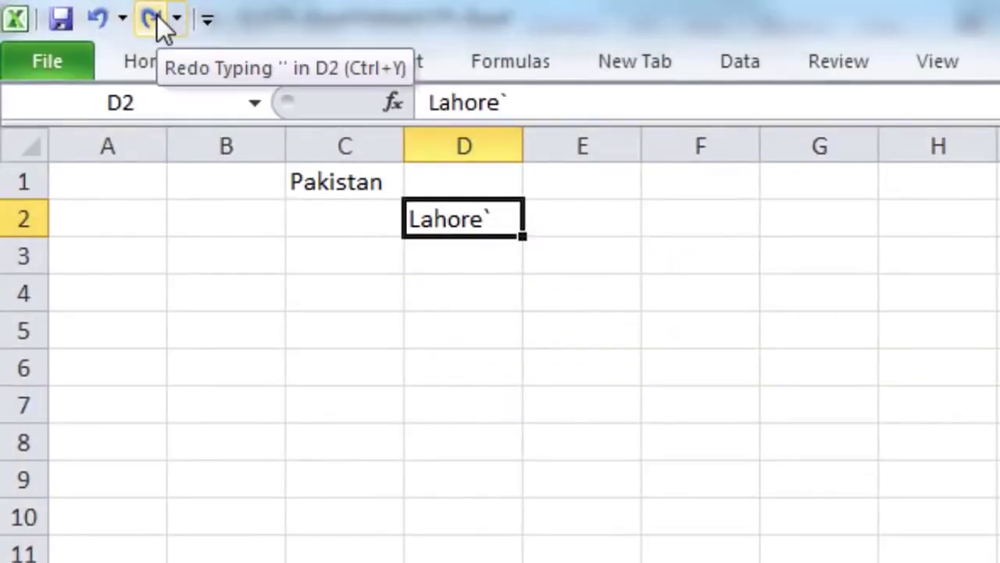
left_click(206, 18)
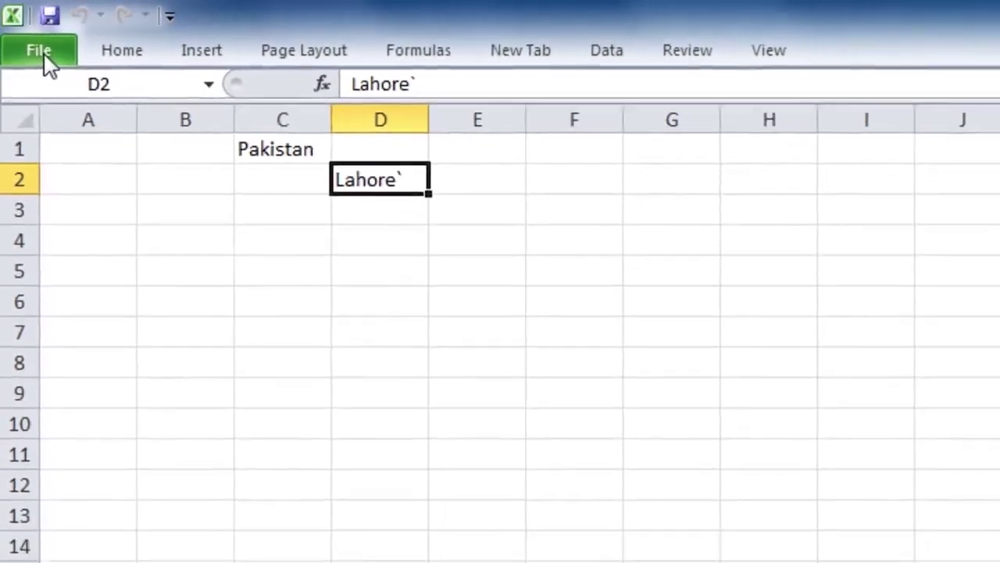
Examine the workbook's Info, Recent, New, Print, Save & Send and Help pages and the general Excel options without changing anything.
left_click(43, 56)
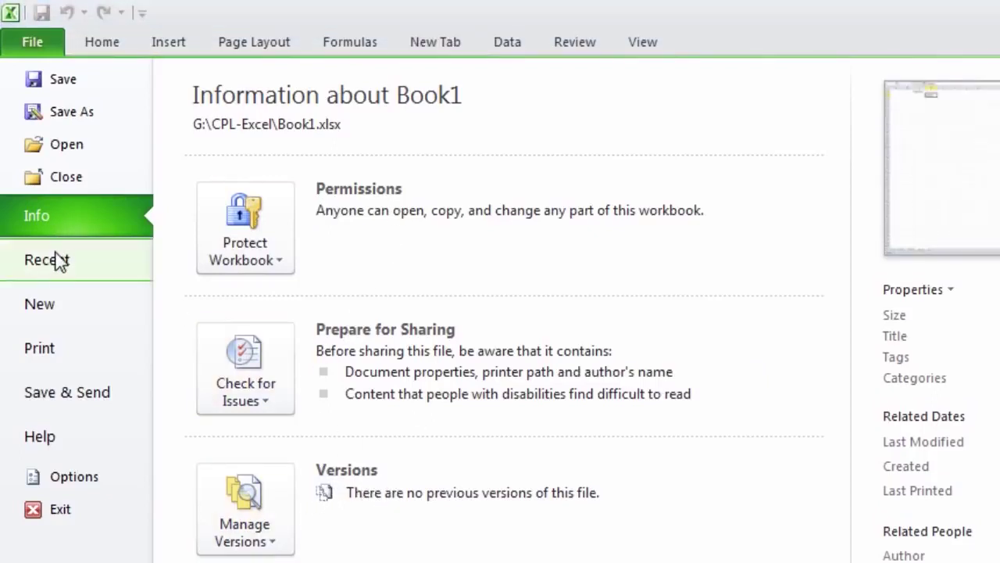
left_click(59, 266)
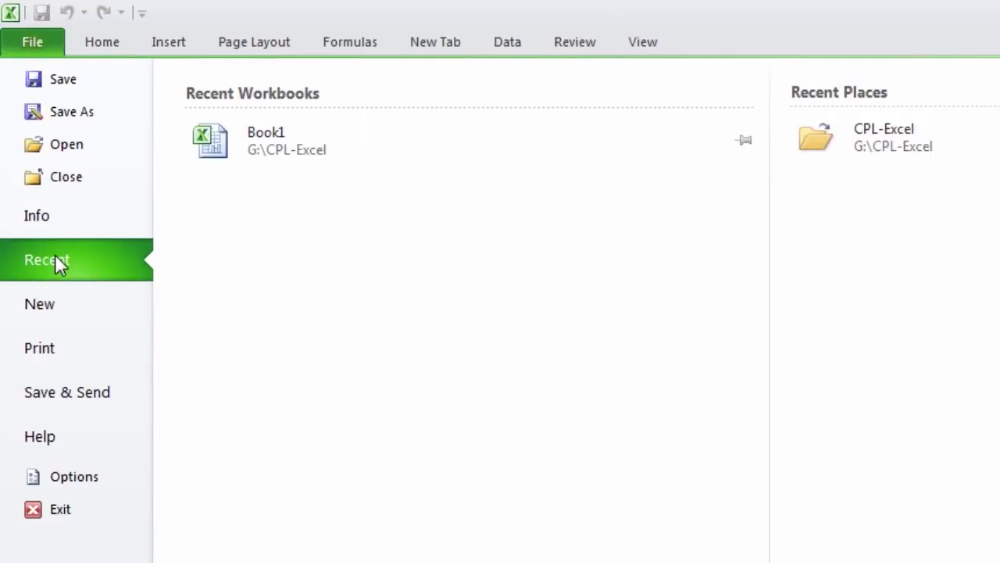
left_click(52, 309)
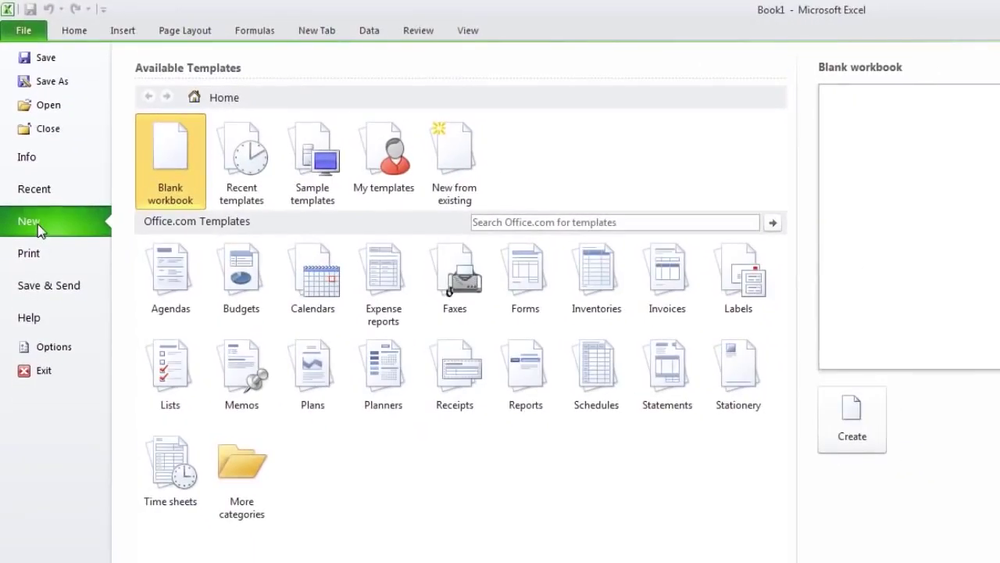
left_click(39, 251)
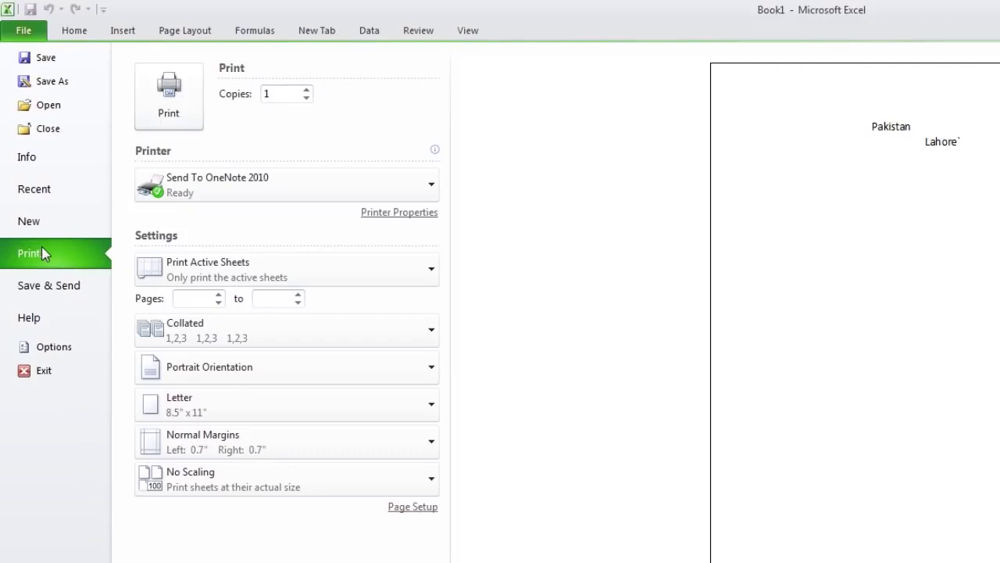
left_click(60, 284)
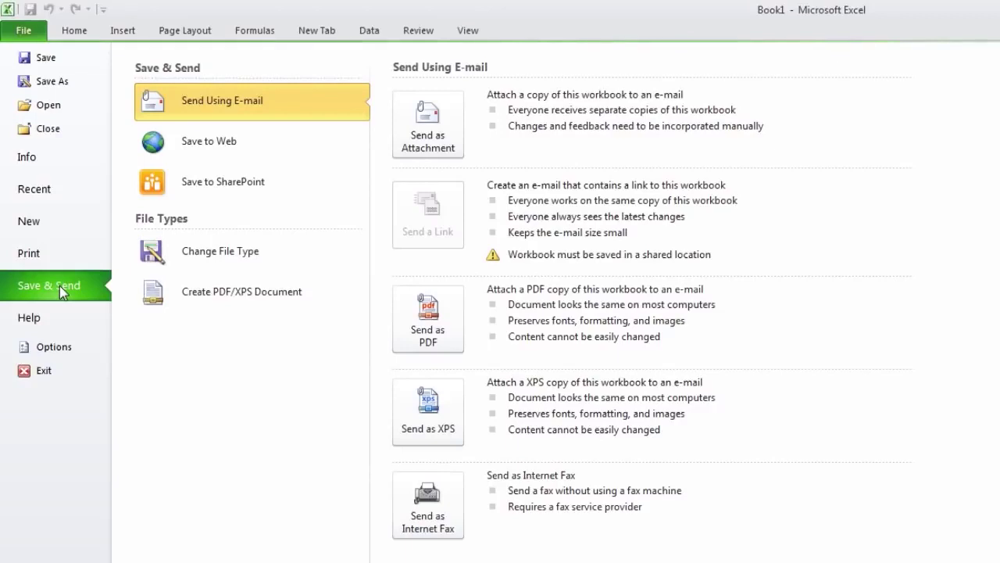
left_click(46, 314)
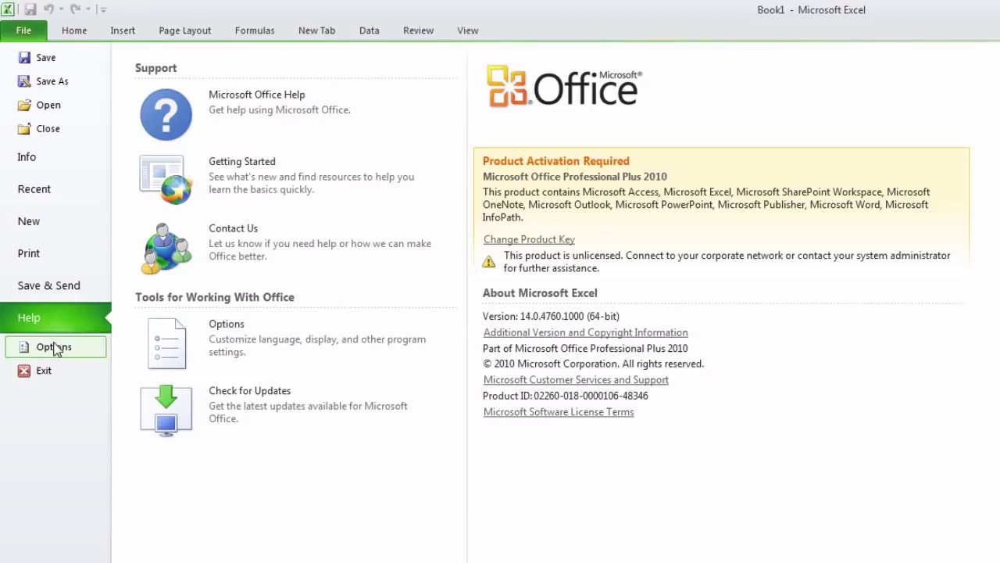
left_click(37, 337)
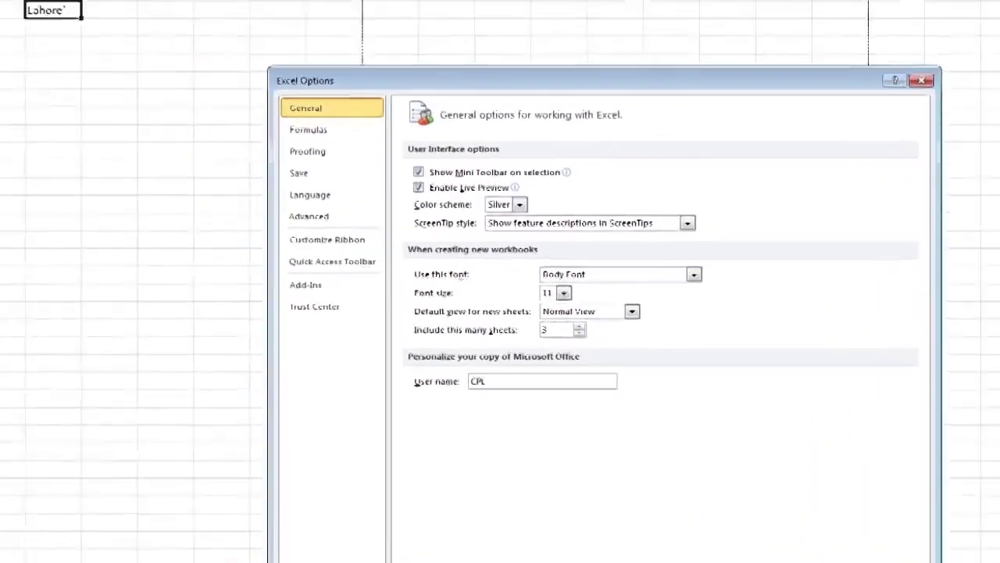
key("Escape")
Create a new blank workbook from the available templates.
left_click(35, 40)
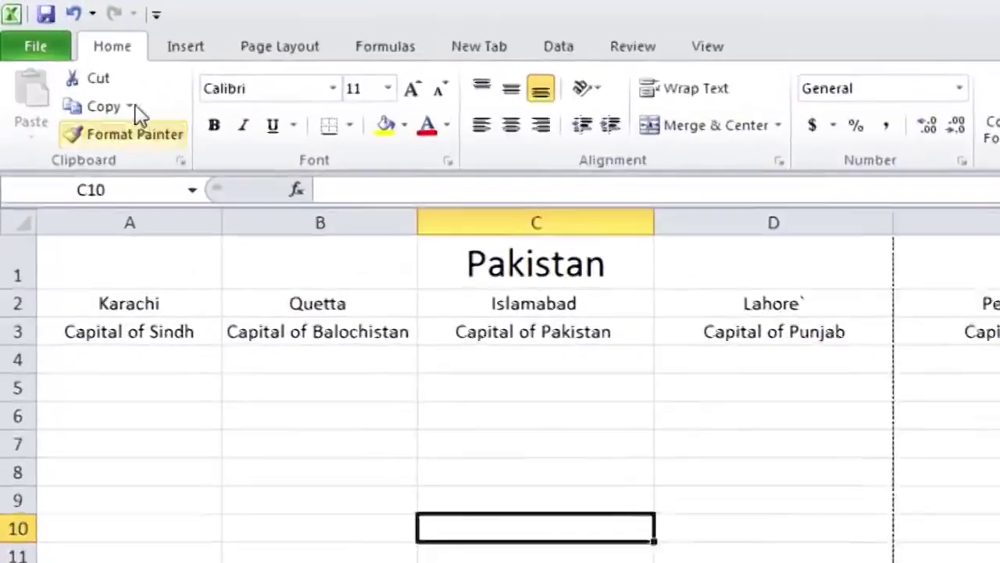
left_click(40, 50)
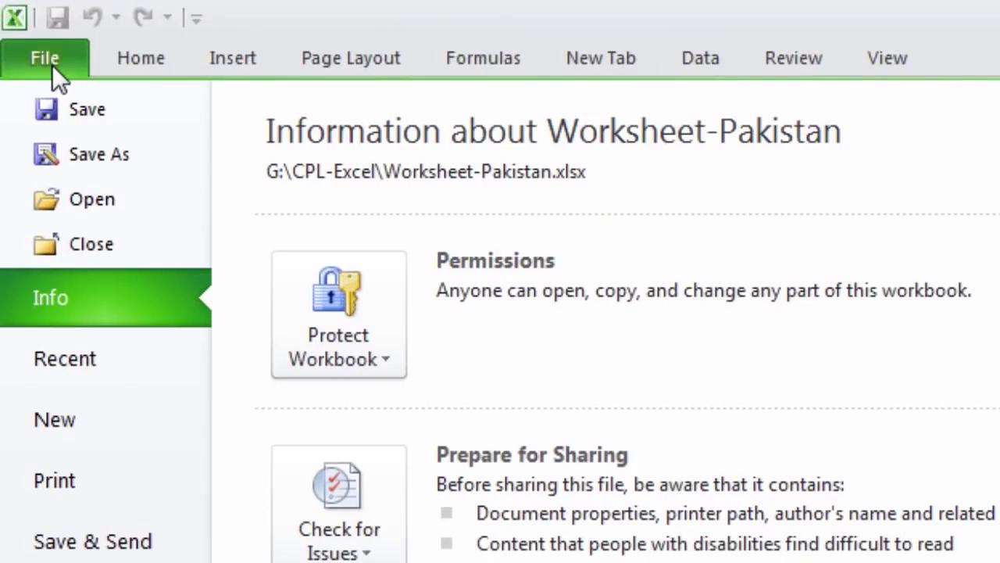
left_click(67, 422)
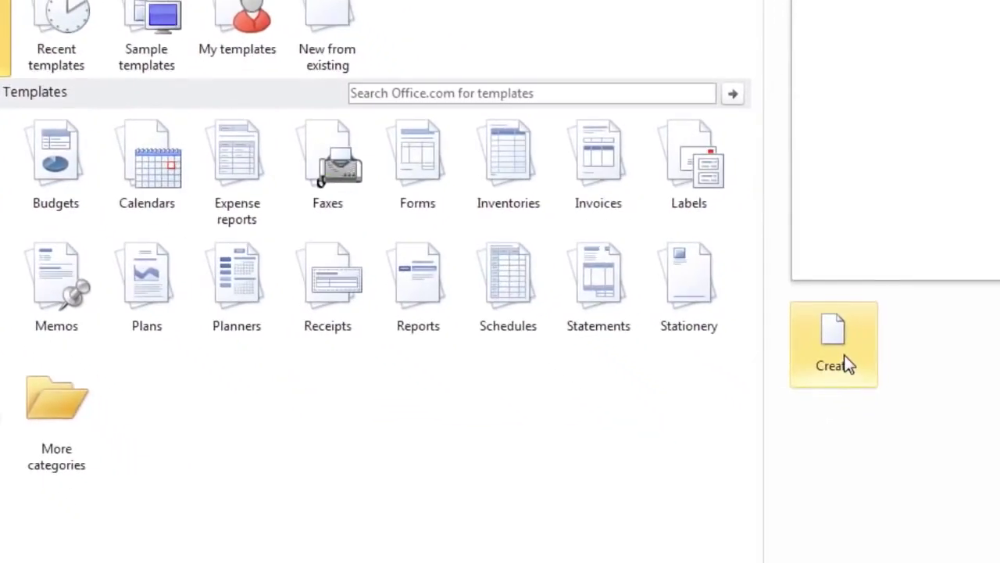
left_click(848, 364)
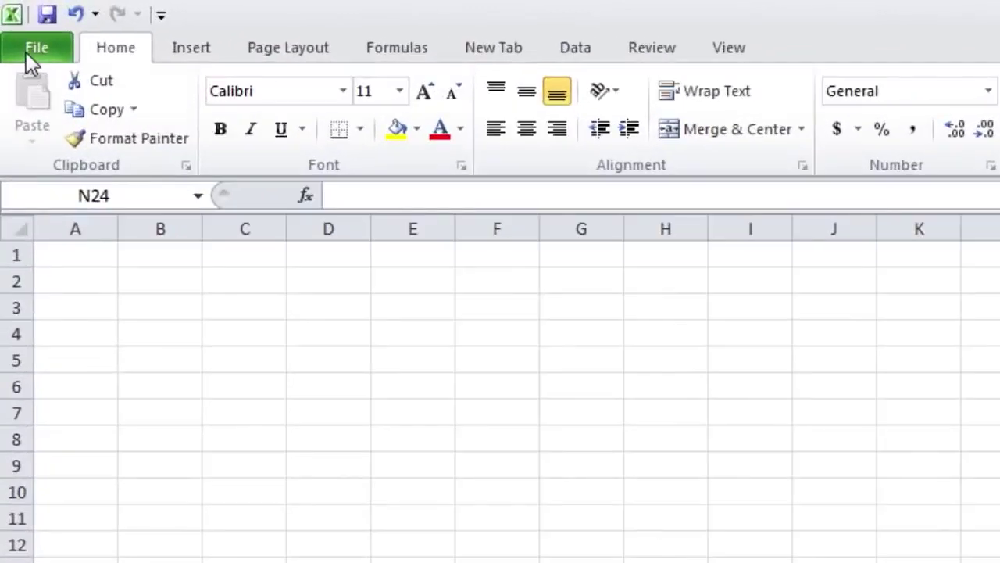
Open the existing workbook Worksheet-Pakistan from the CPL-Excel folder.
left_click(32, 48)
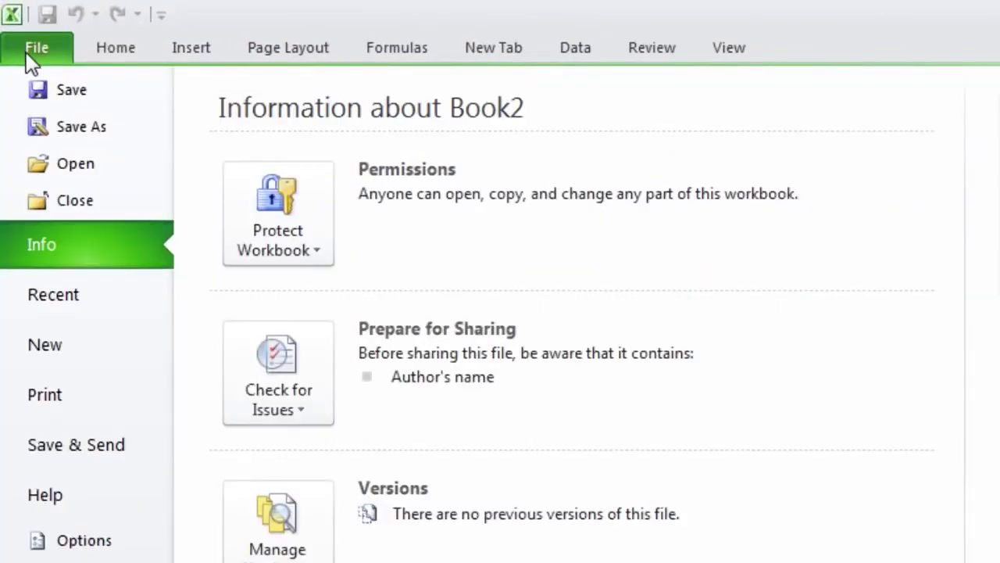
left_click(75, 164)
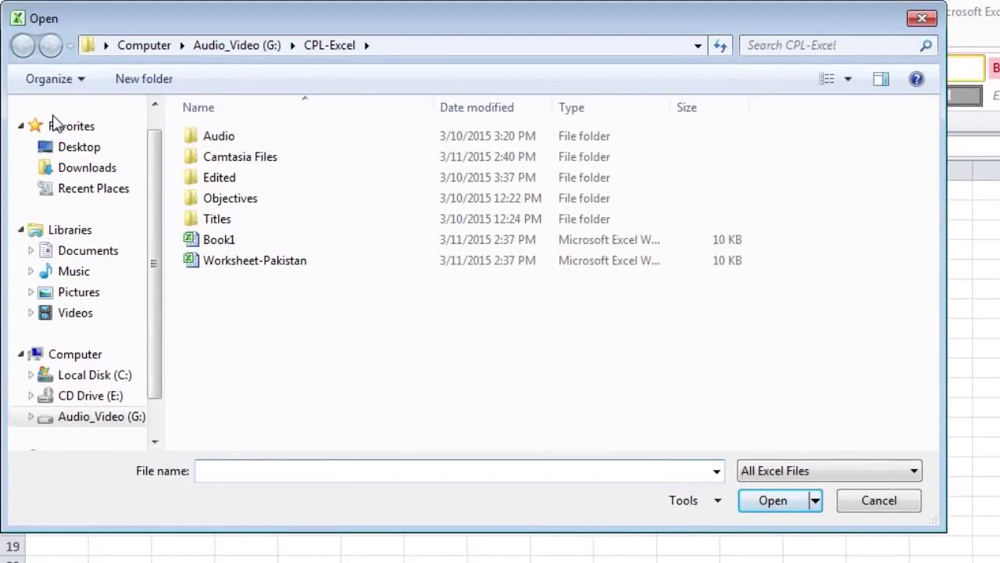
left_click(206, 268)
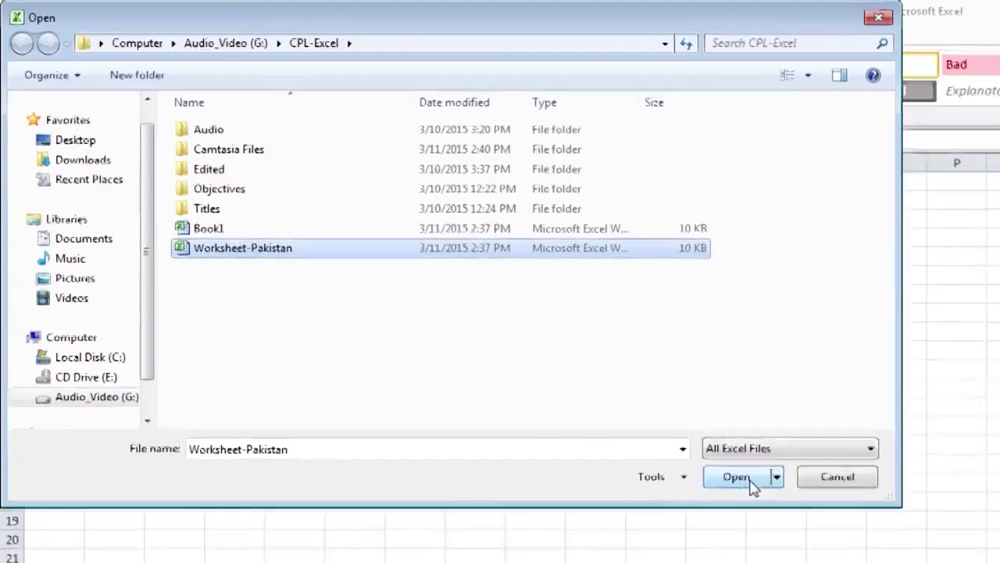
left_click(750, 482)
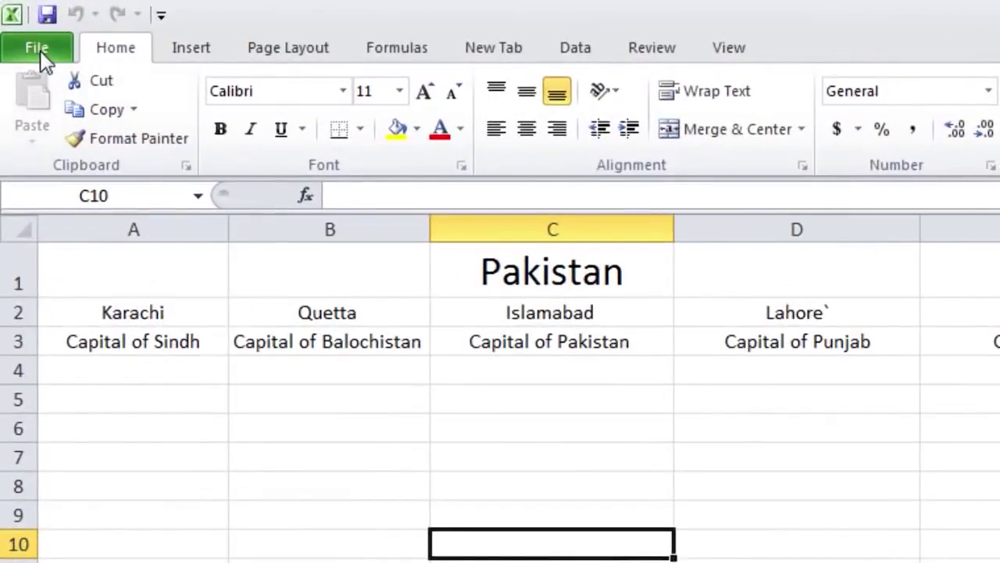
Show the list of recently used workbooks.
left_click(16, 19)
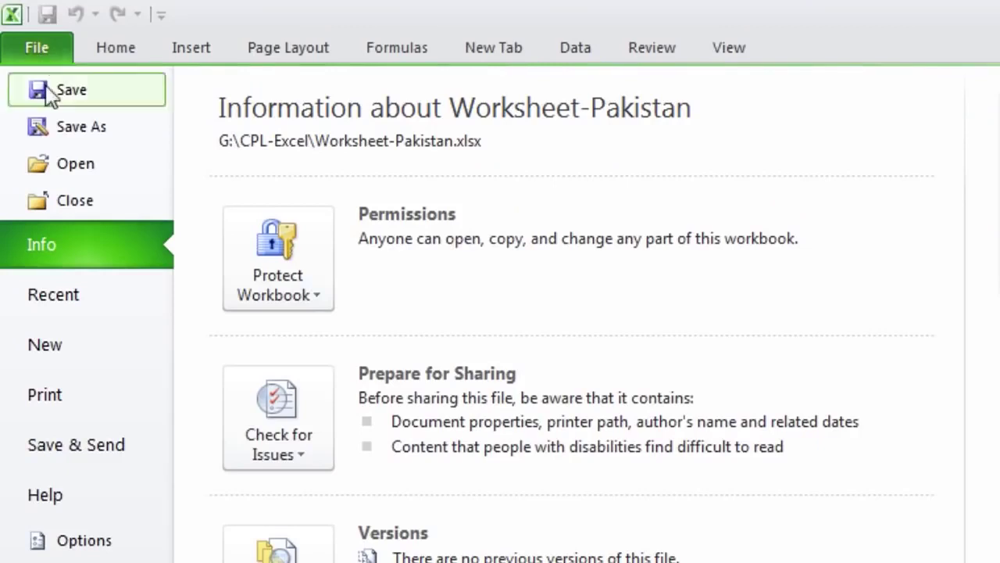
left_click(97, 305)
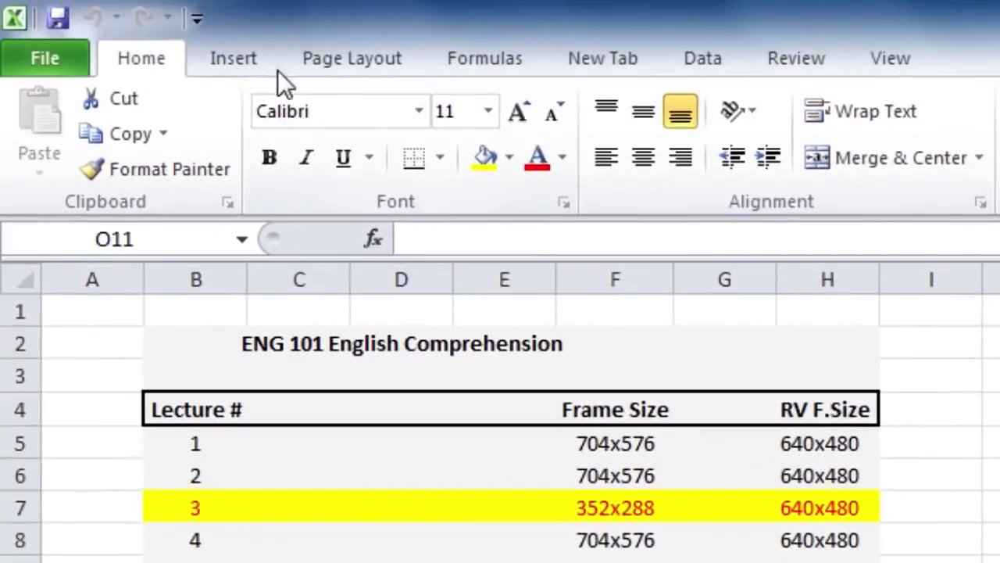
left_click(229, 60)
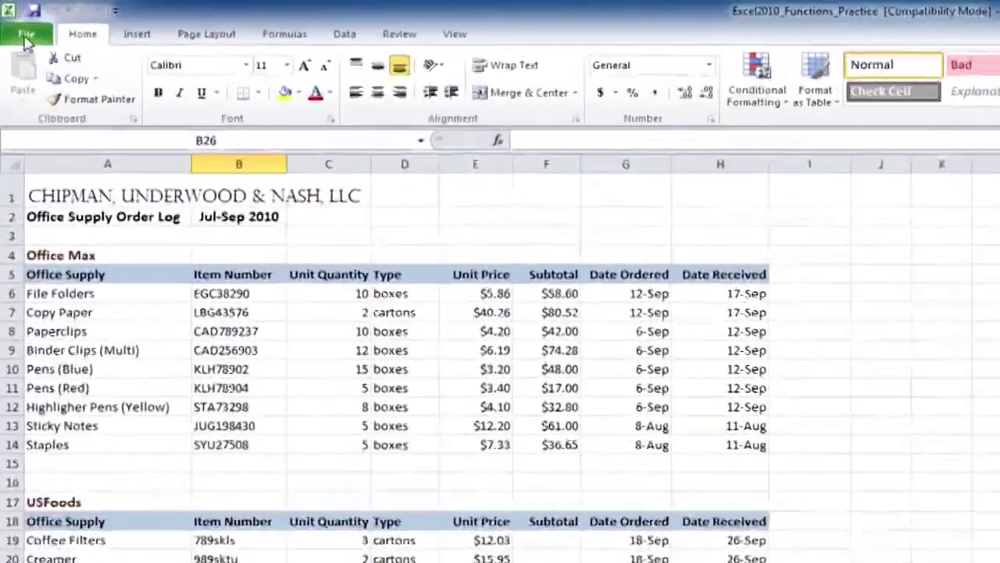
Convert the Compatibility Mode workbook and save it to the Desktop as an Excel Workbook named Excel2010_Functions_Practice-New.
left_click(26, 38)
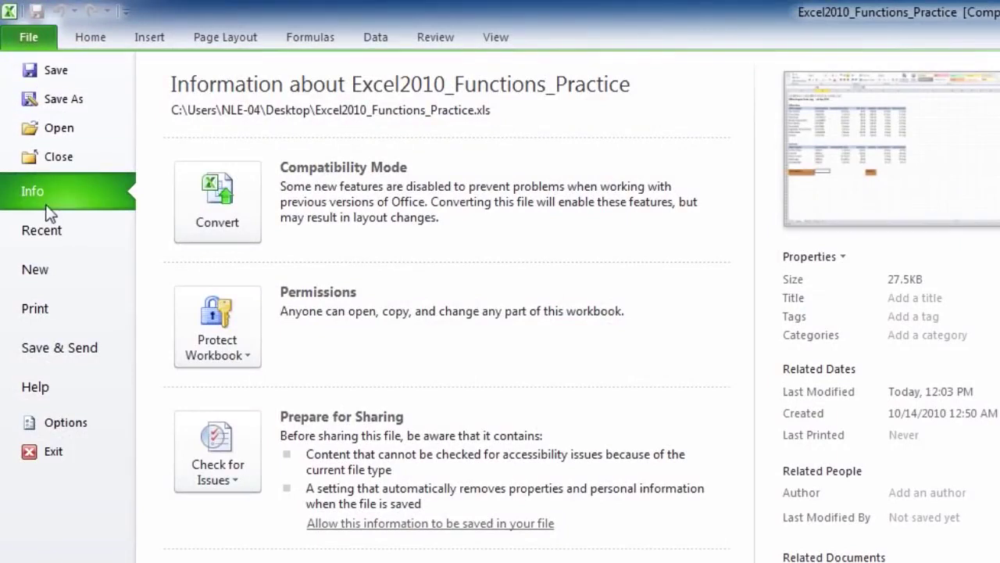
left_click(232, 233)
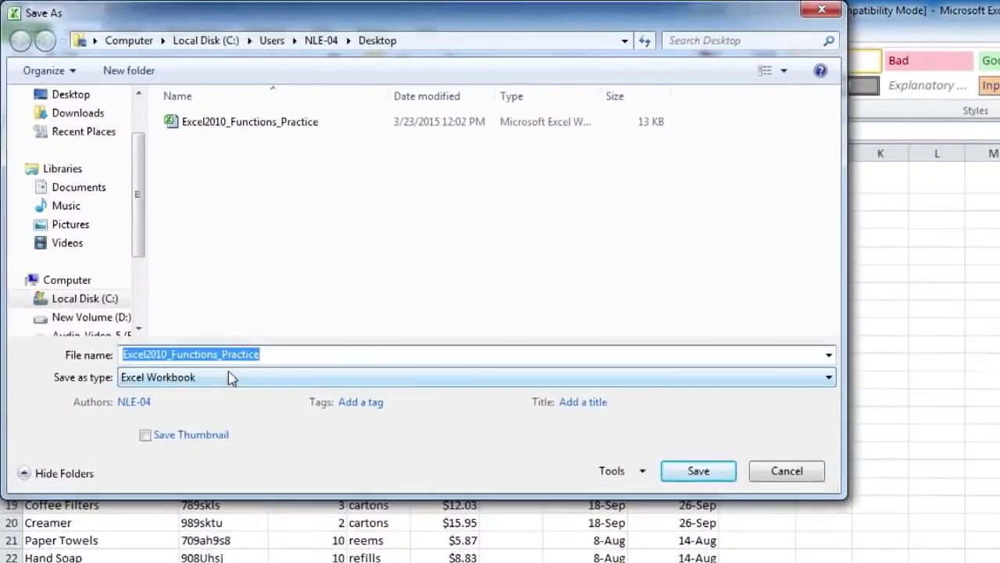
left_click(314, 405)
left_click(246, 411)
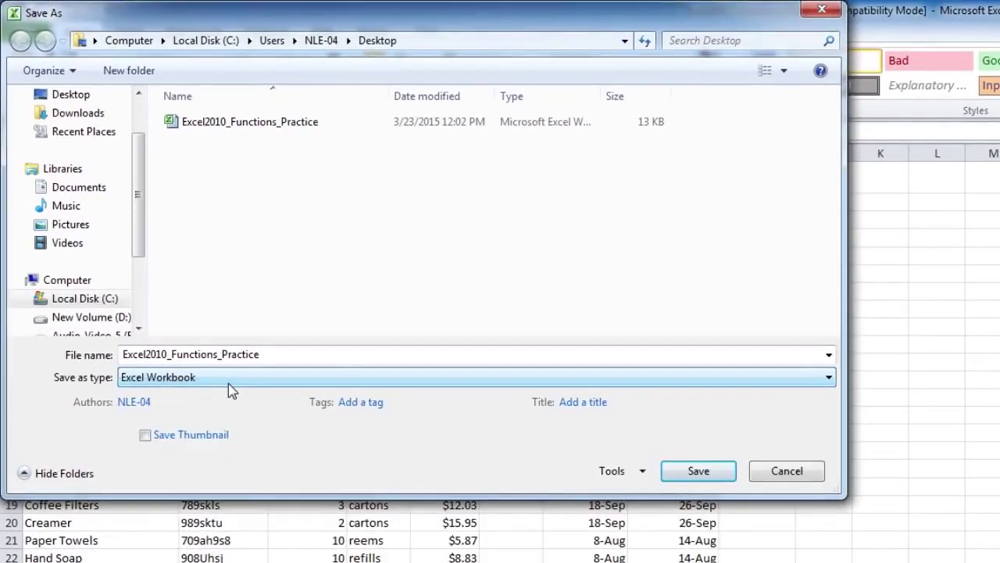
double_click(262, 356)
left_click(299, 357)
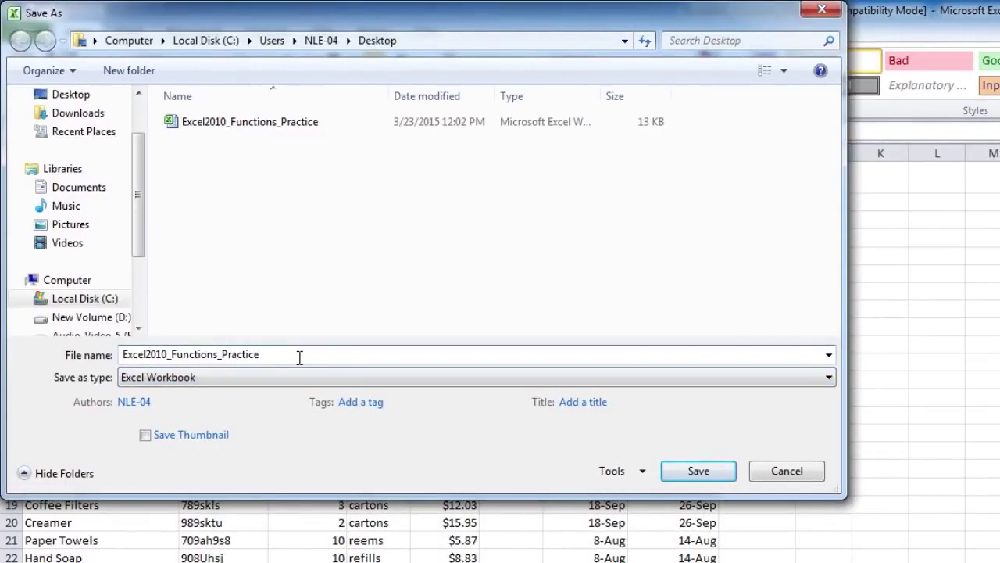
type("-N")
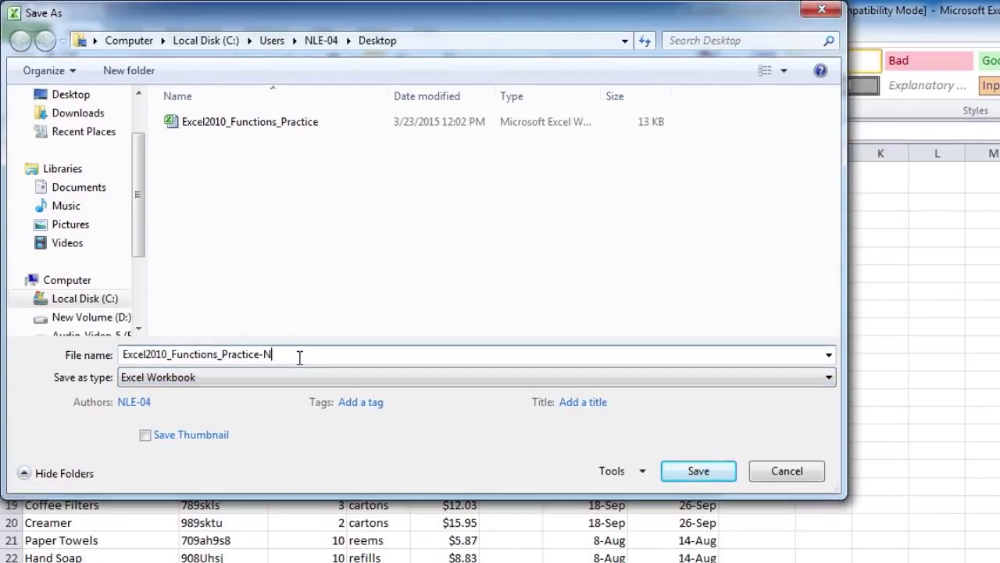
type("ew")
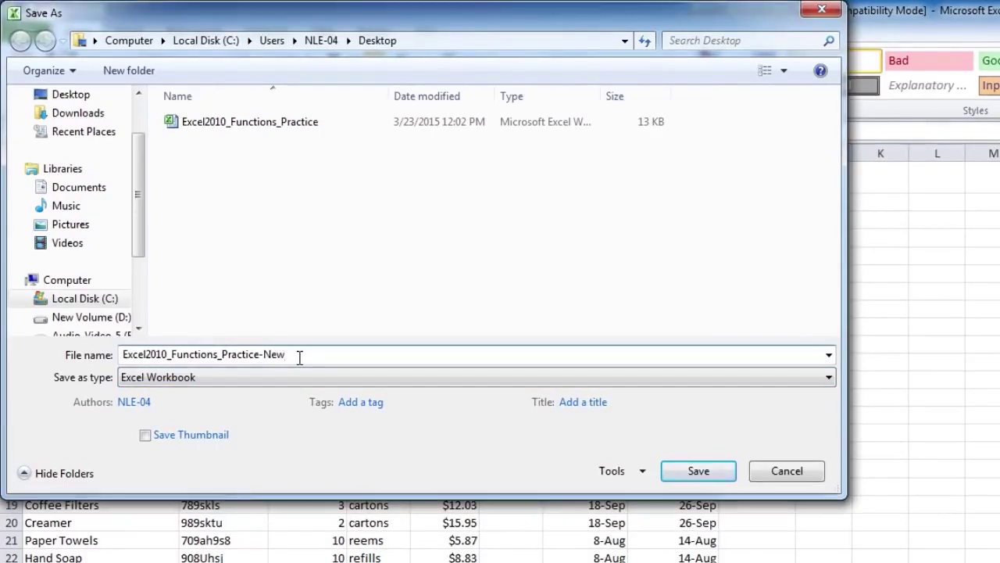
left_click(695, 476)
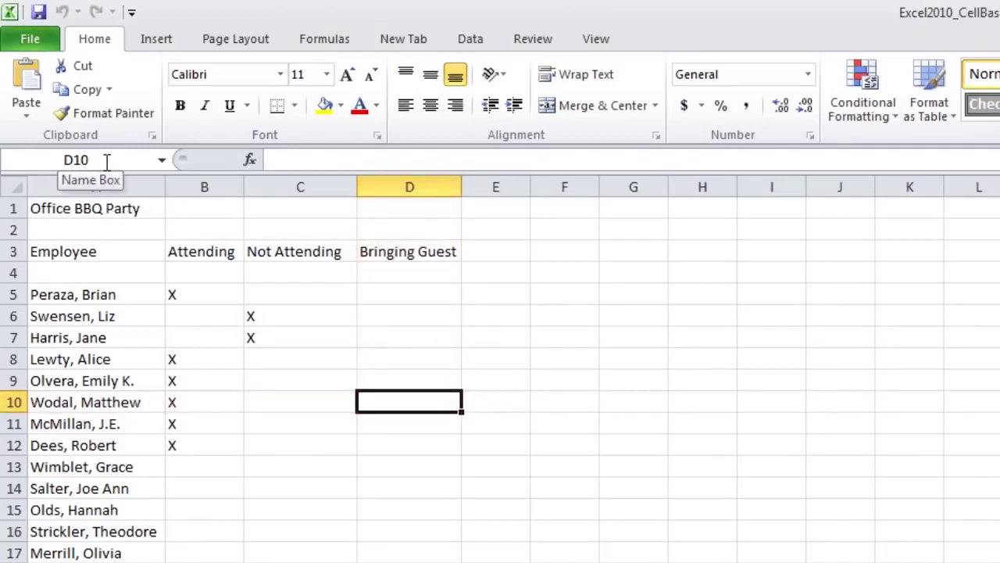
Select the cell range C5:C13, and switch the selection to A1:A5 by entering its range reference.
left_click(288, 298)
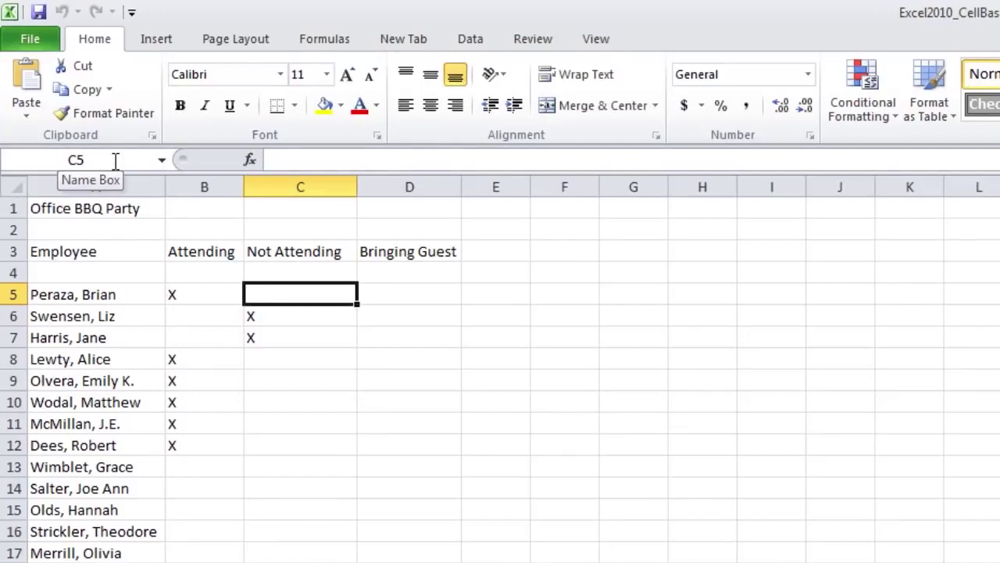
left_click_drag(331, 297, 330, 456)
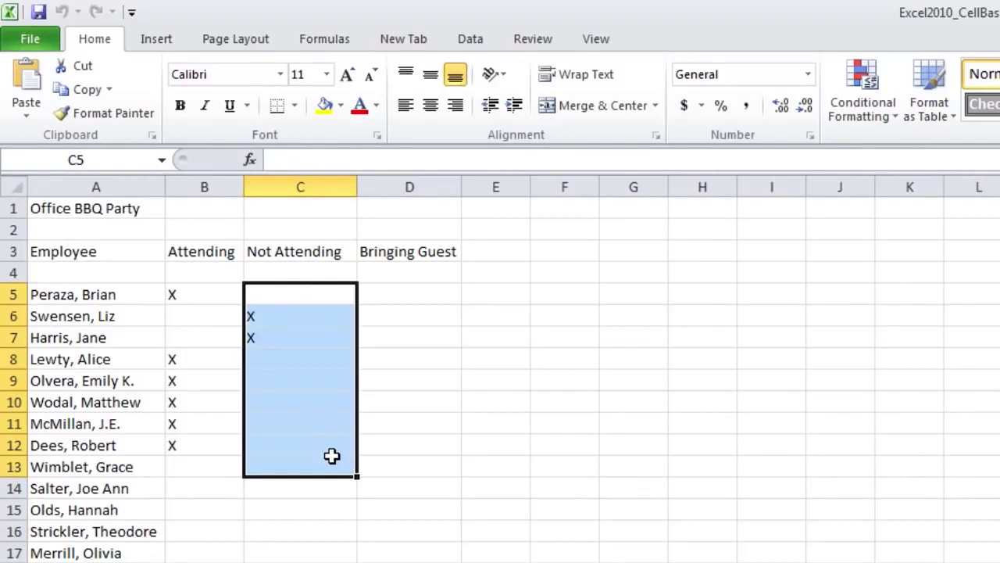
left_click(114, 164)
type("A1:")
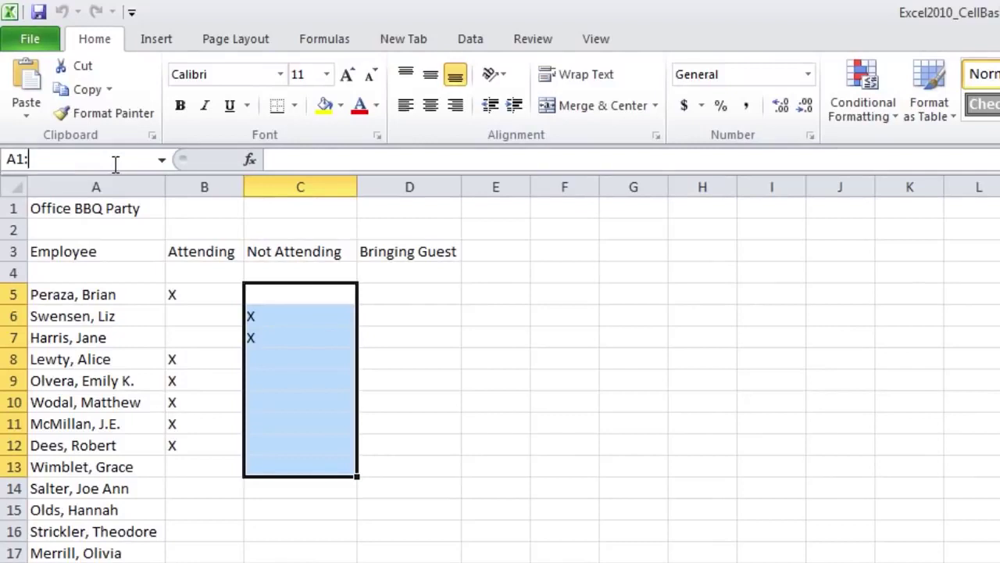
type("A5")
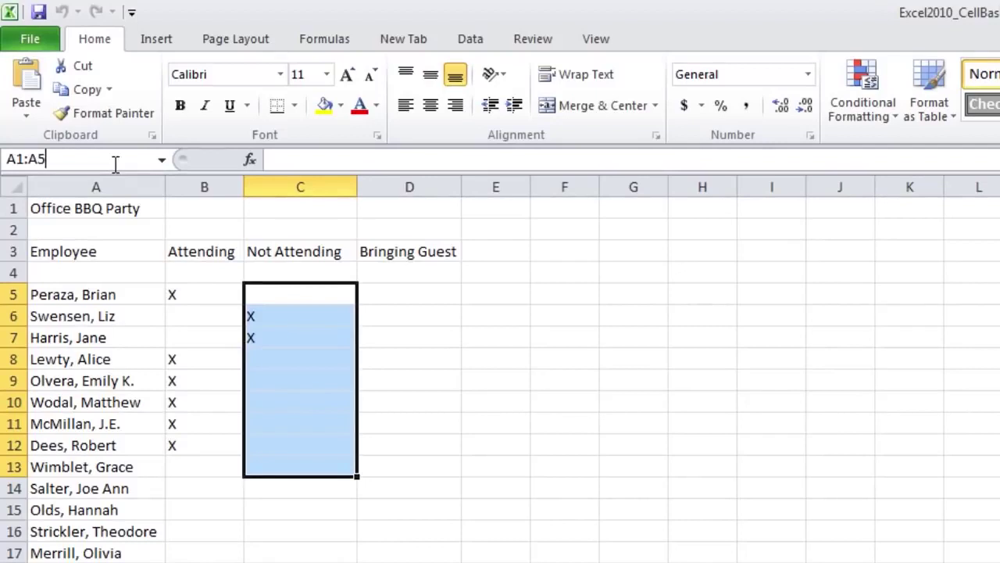
key("Return")
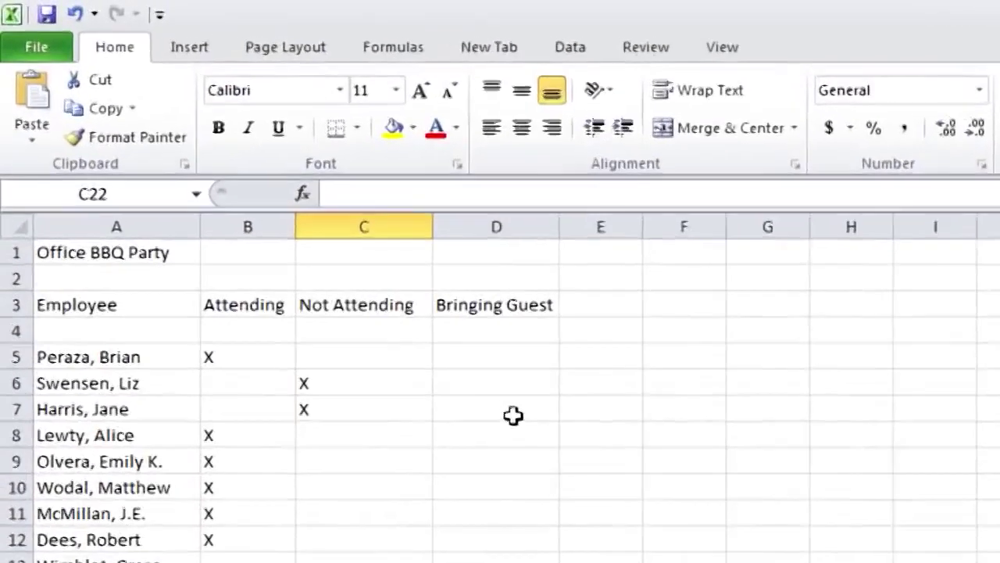
Select cells D7 and E9 in turn, and move the active cell three rows up and three columns across to H6.
left_click(521, 418)
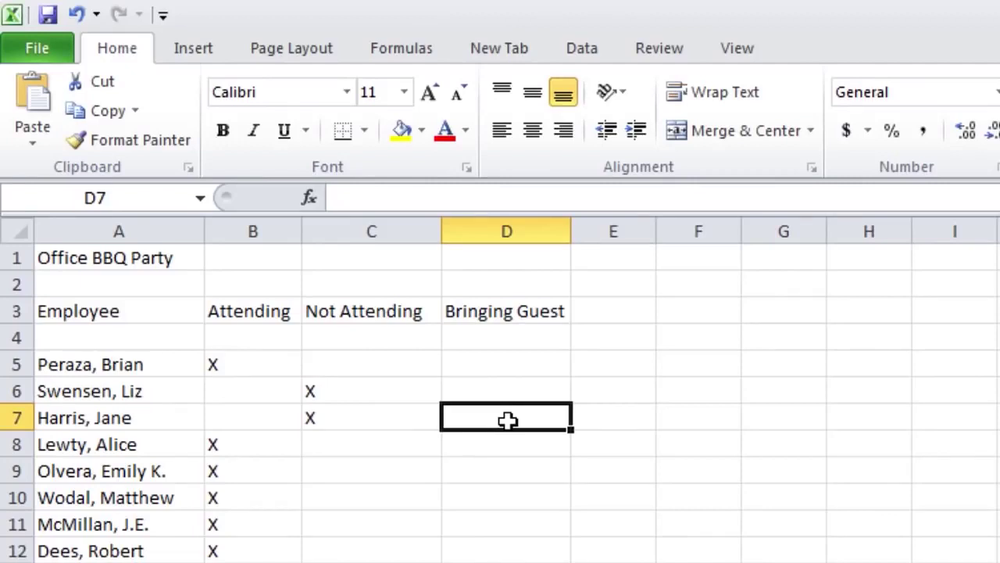
left_click(601, 480)
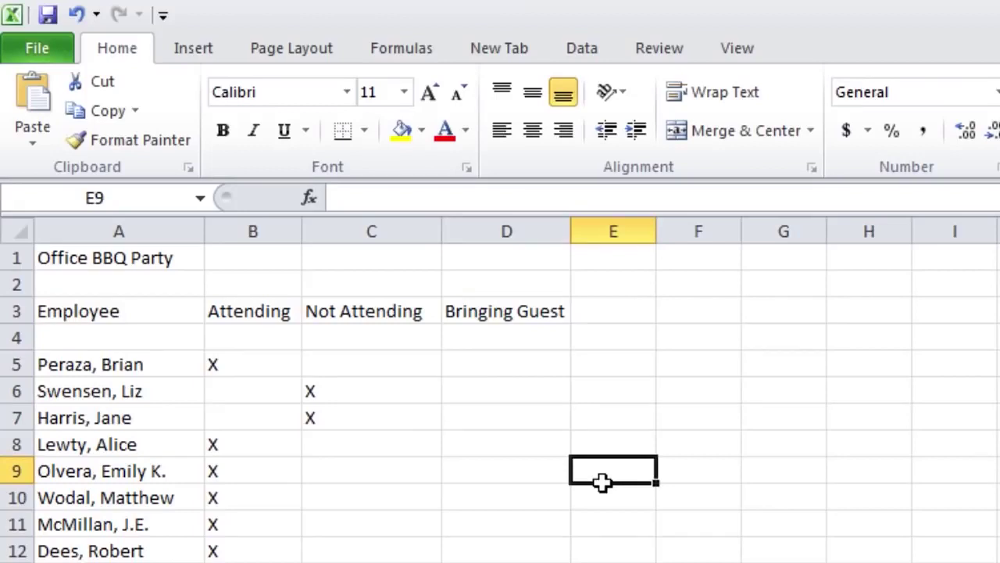
key("Up")
key("Up")
key("Up")
key("Right")
key("Right")
key("Right")
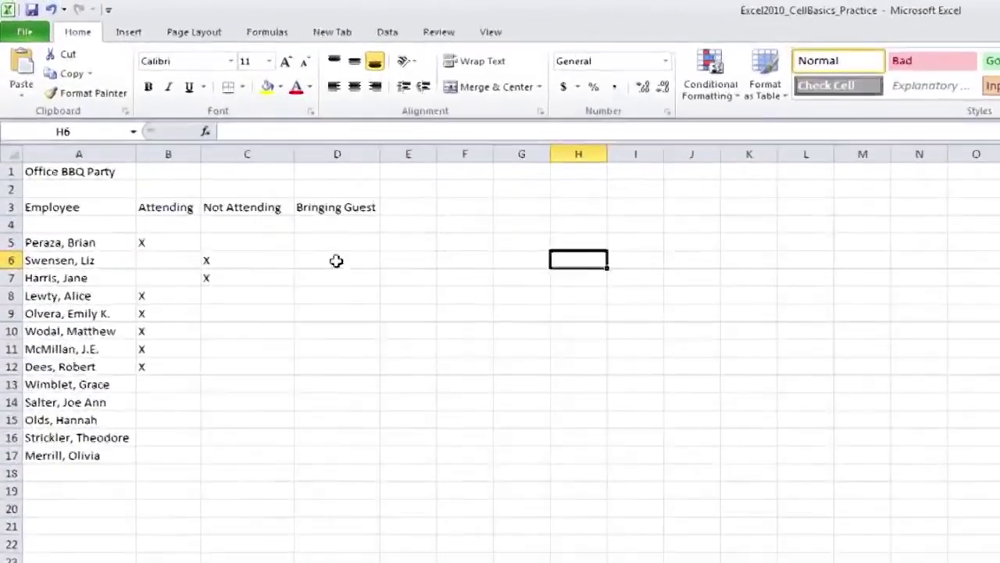
Select the block of cells from D6 to E14.
left_click(245, 192)
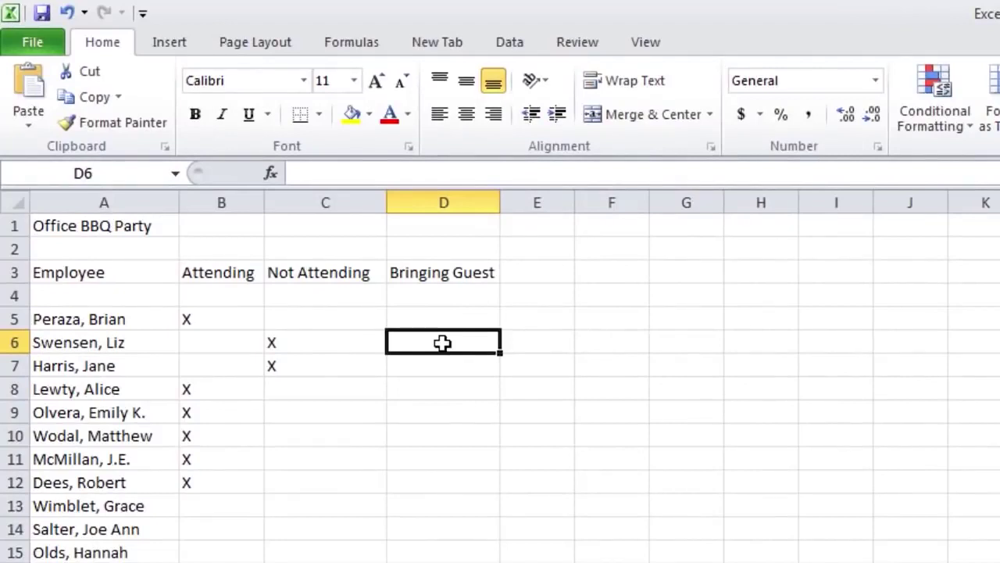
left_click_drag(443, 342, 520, 524)
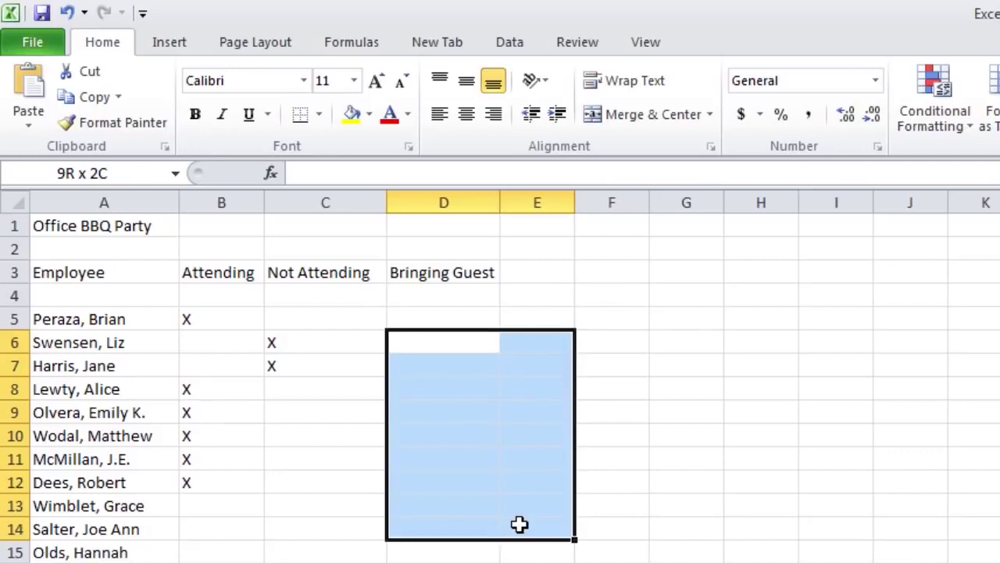
left_click_drag(520, 524, 520, 525)
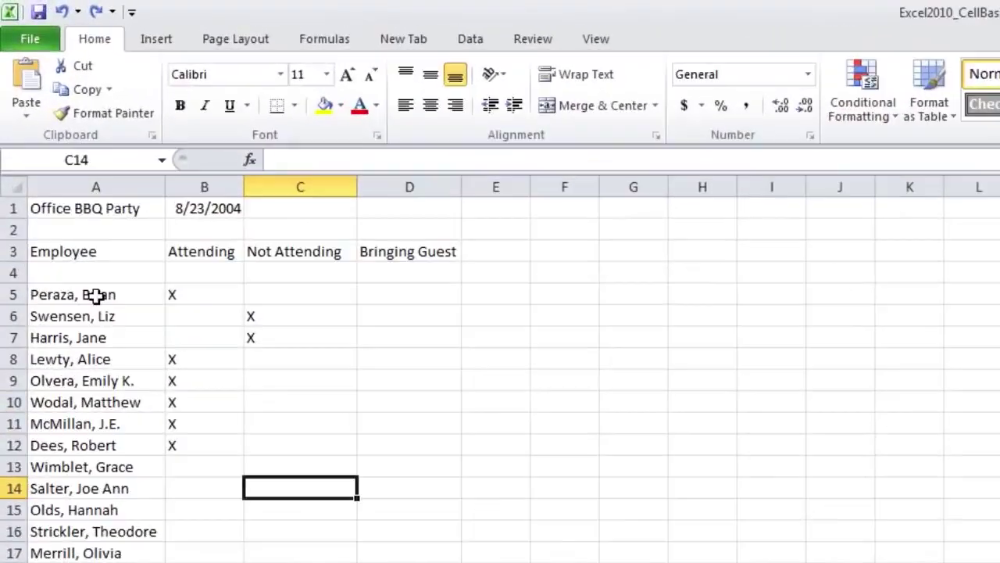
Examine the contents of the employee name, attendance mark, column header and date cells, including A5, B5, C3, B1, B12 and A10.
left_click(94, 295)
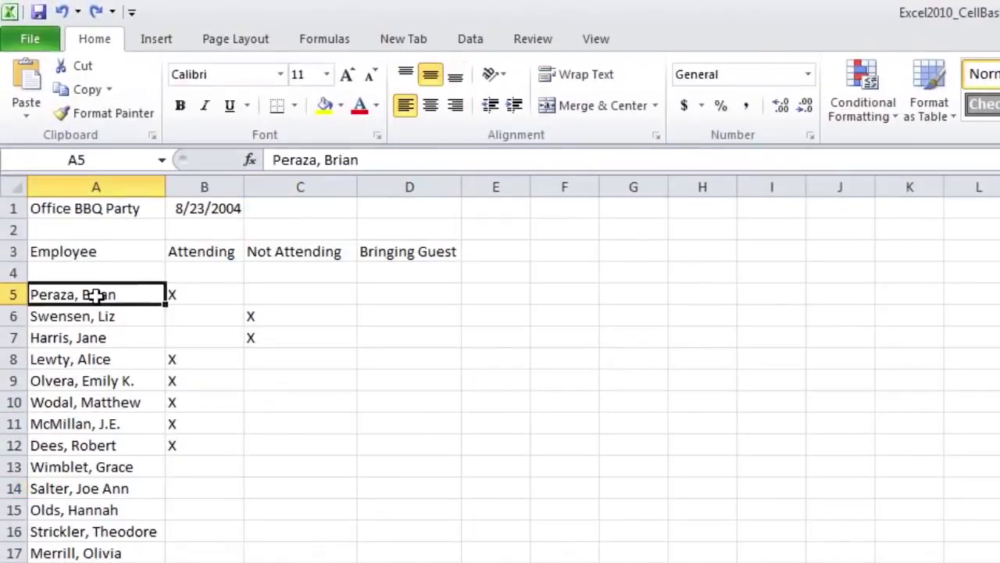
left_click(193, 294)
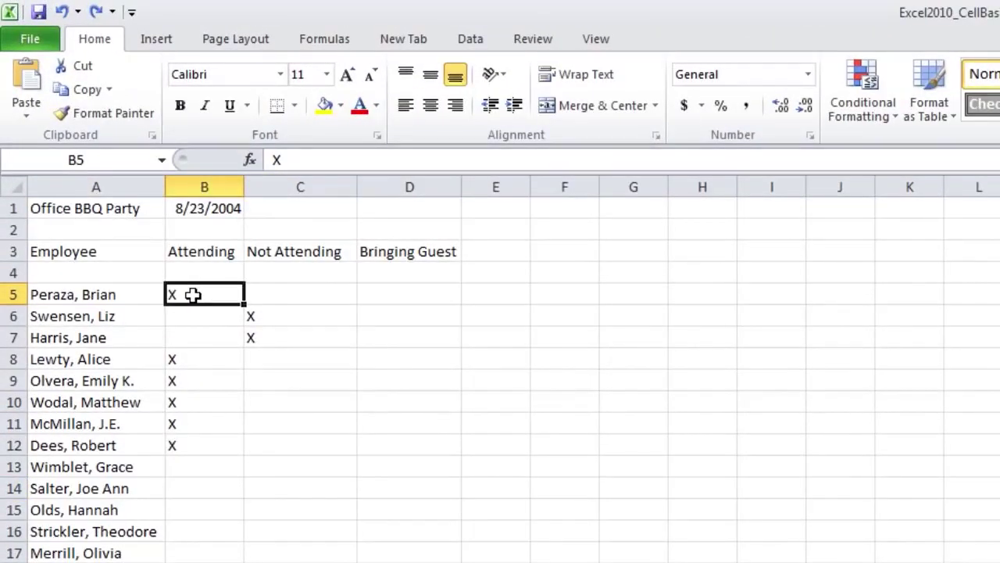
left_click(292, 254)
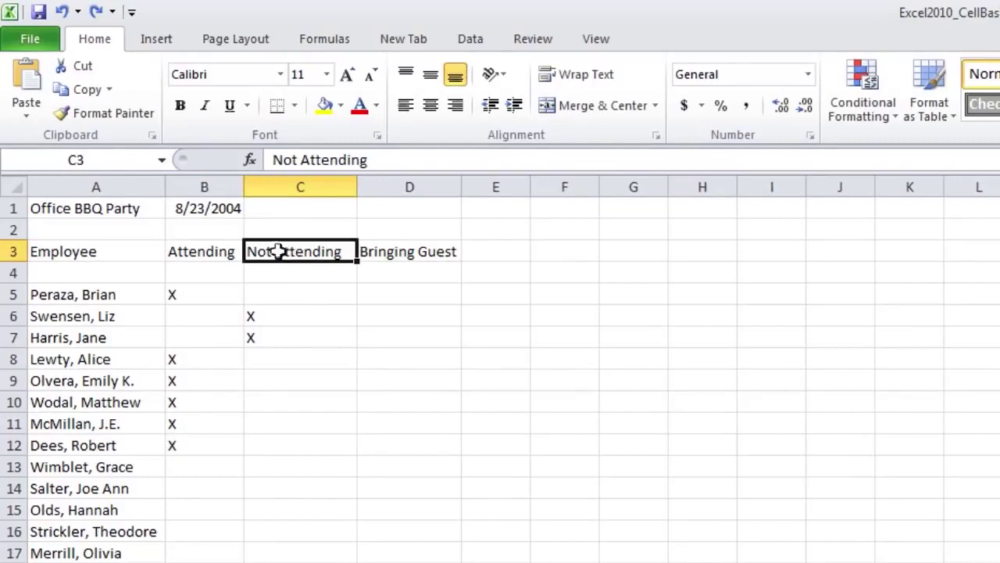
left_click(202, 208)
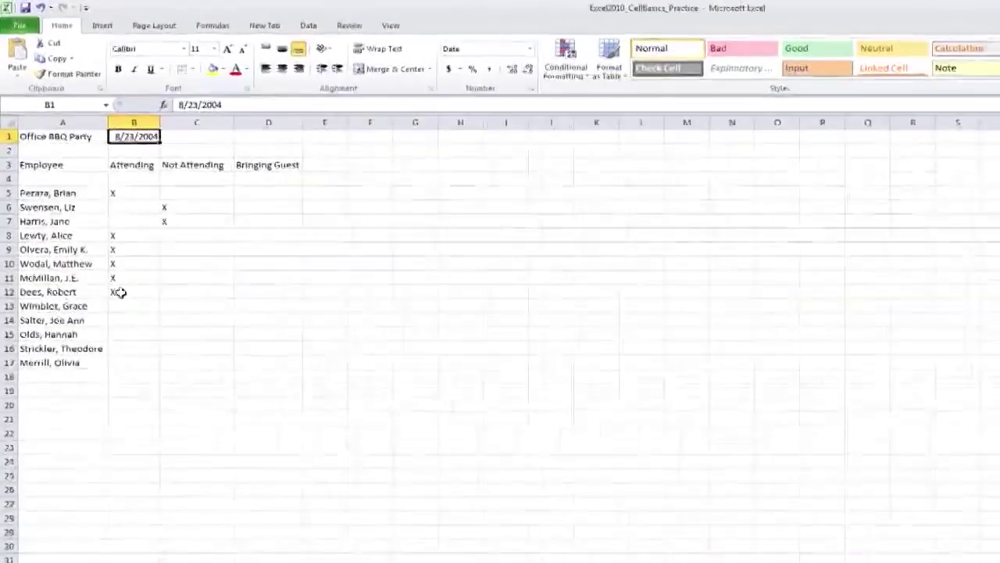
left_click(118, 289)
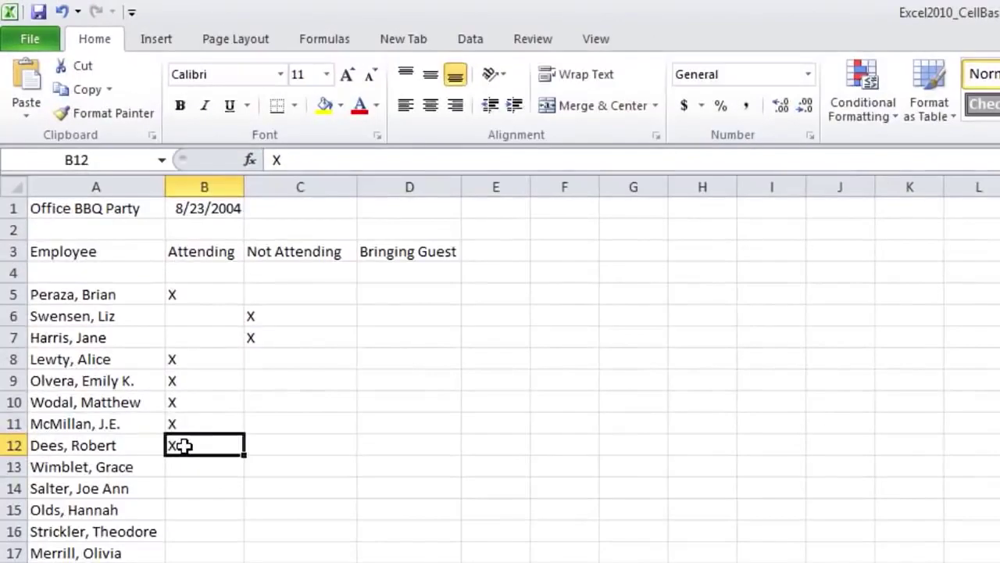
left_click(128, 404)
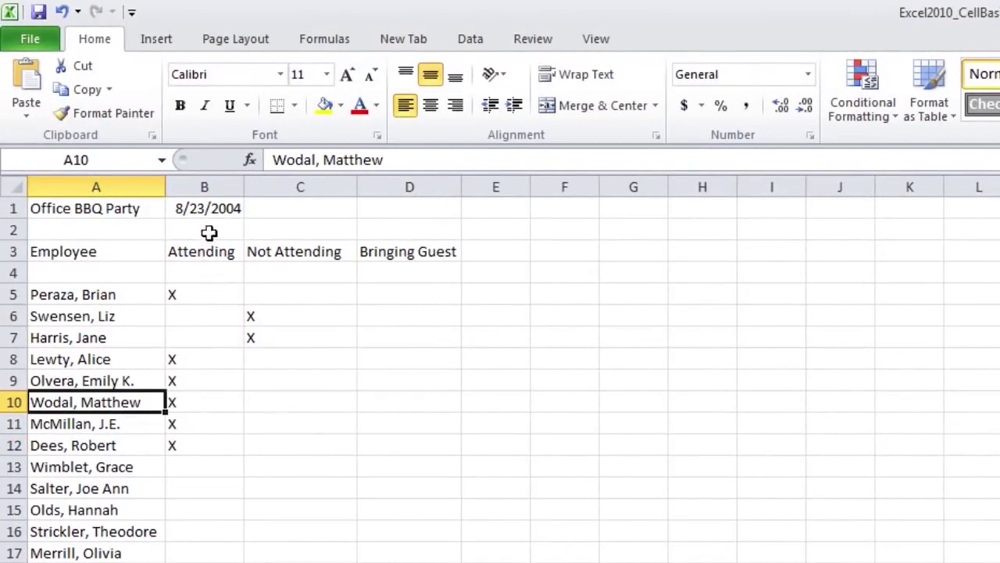
left_click(209, 208)
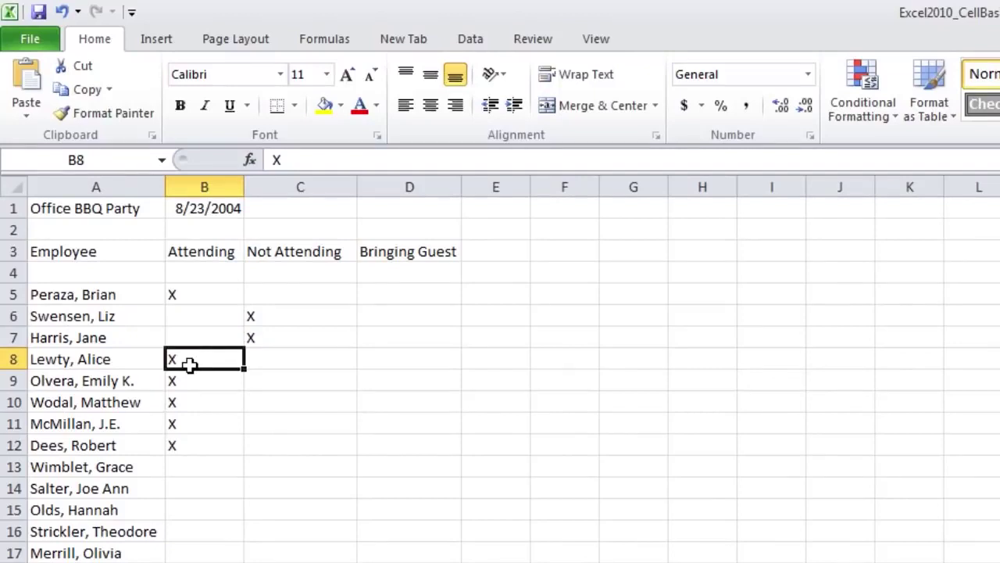
left_click(87, 399)
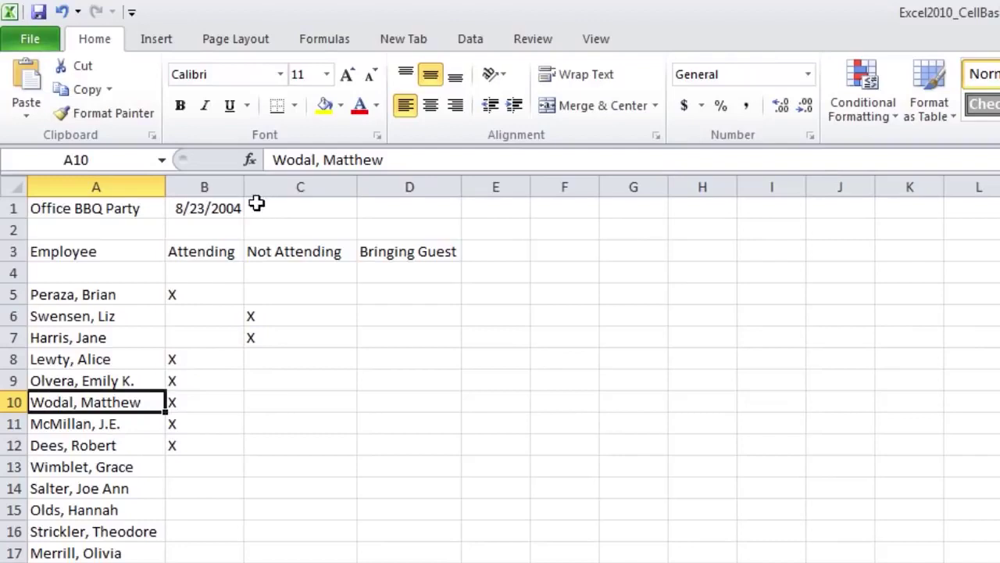
left_click(231, 208)
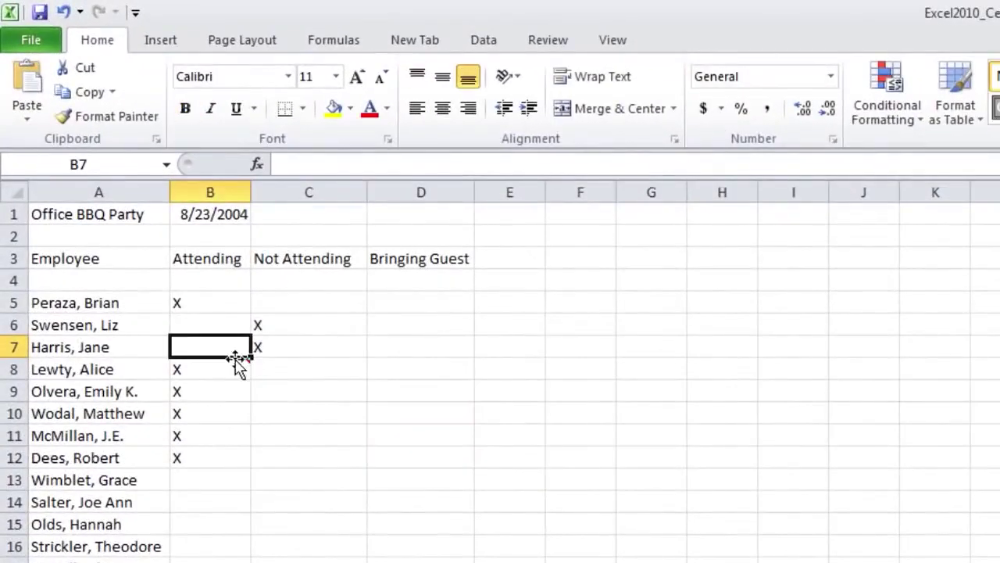
mouse_move(247, 362)
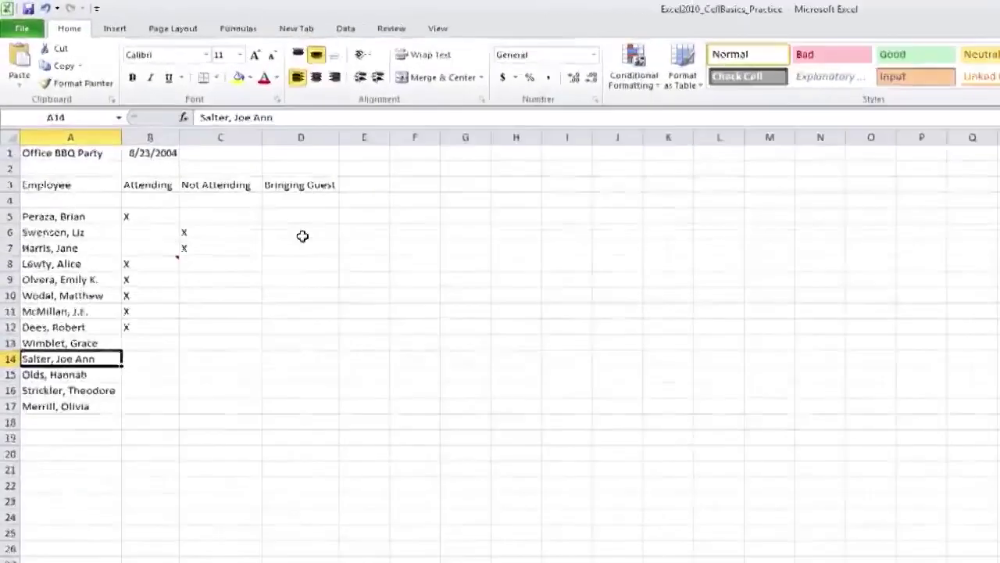
Enter 3 in cell D6 of the Bringing Guest column, and replace that content with 15.
left_click(302, 234)
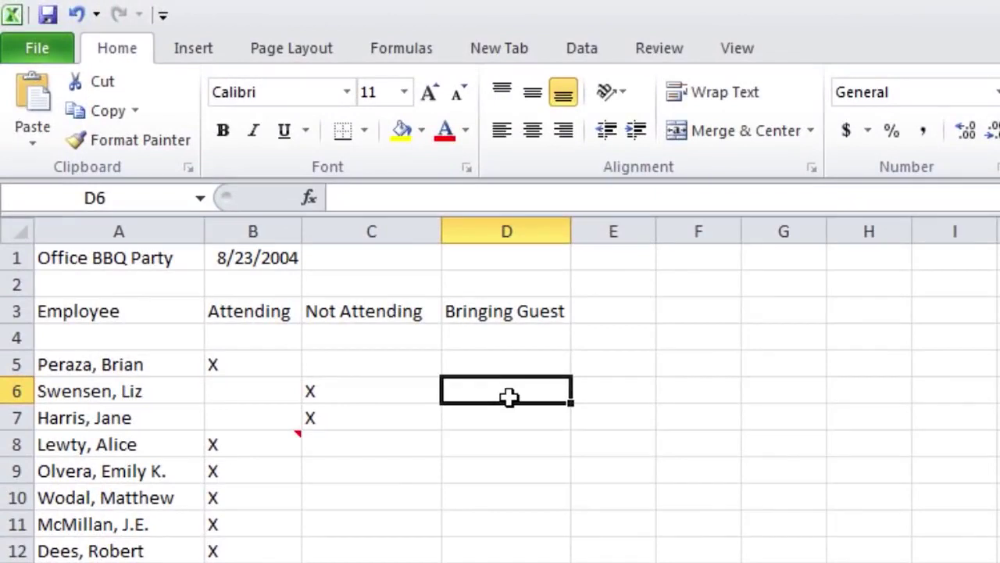
type("3")
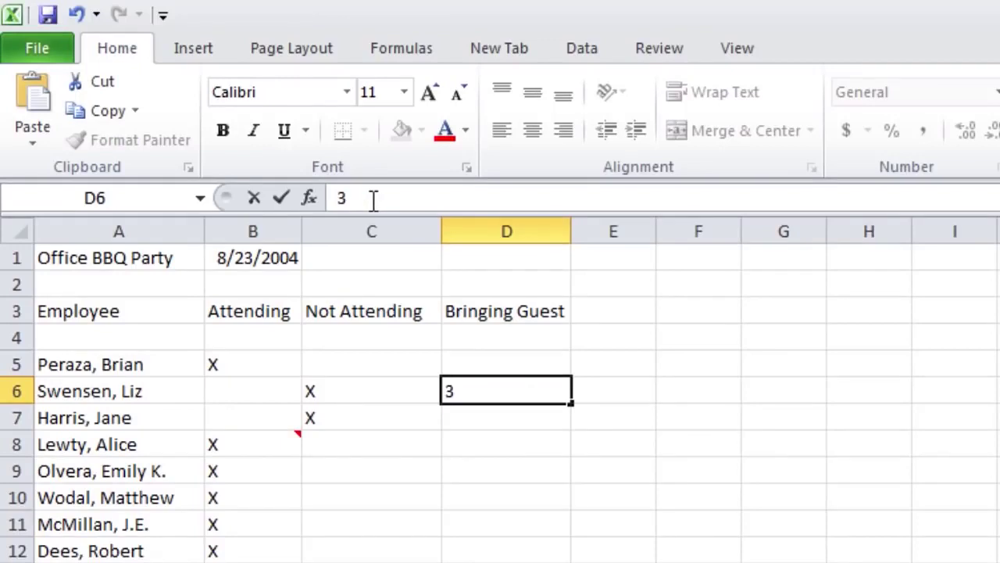
left_click(479, 417)
left_click(480, 390)
left_click(373, 196)
left_click_drag(372, 196, 330, 196)
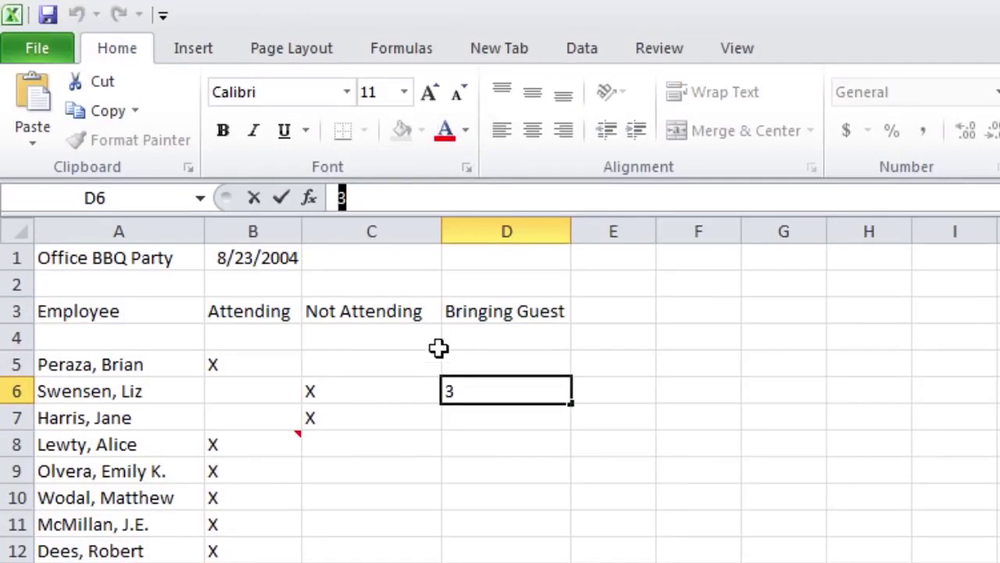
type("15")
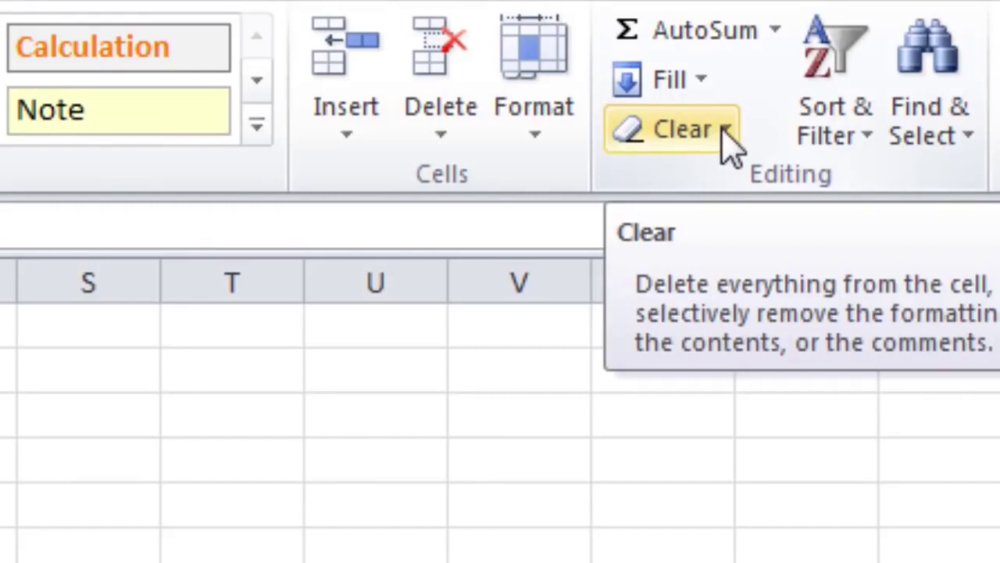
Clear the contents of the employee name cell A13.
left_click(723, 132)
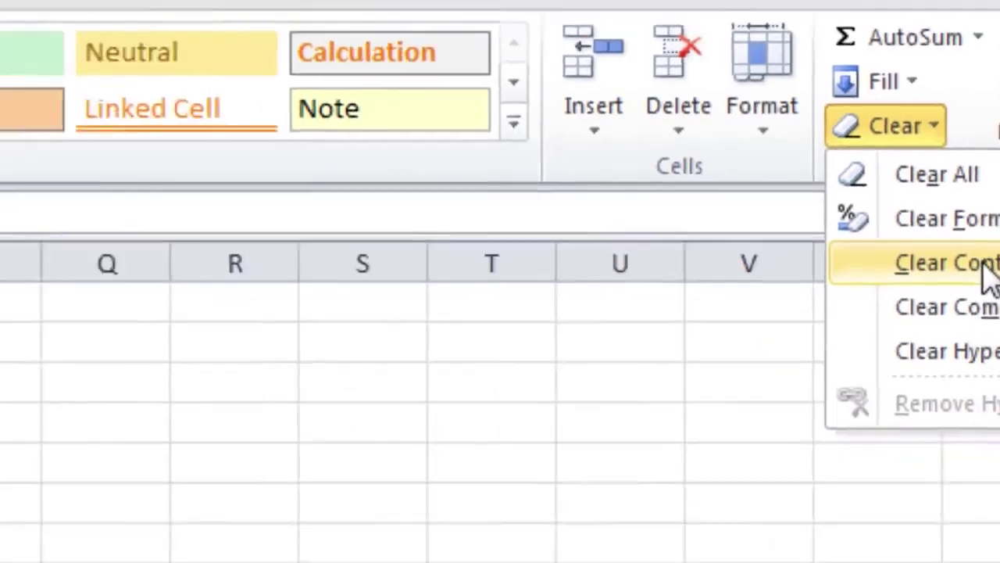
left_click(781, 285)
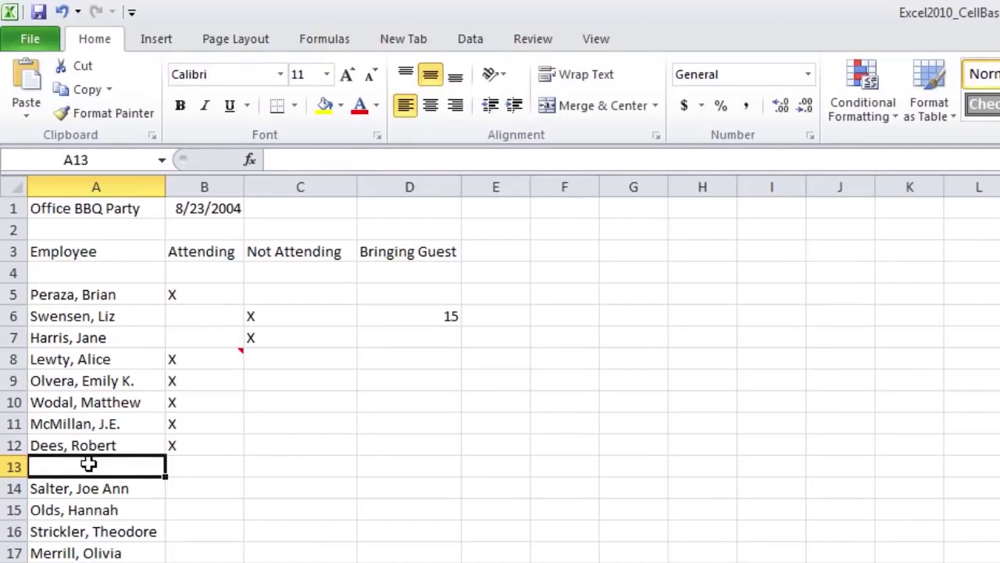
Clear the contents of cell D6 in the Bringing Guest column, and select the block of cells from A9 to B11.
left_click(447, 317)
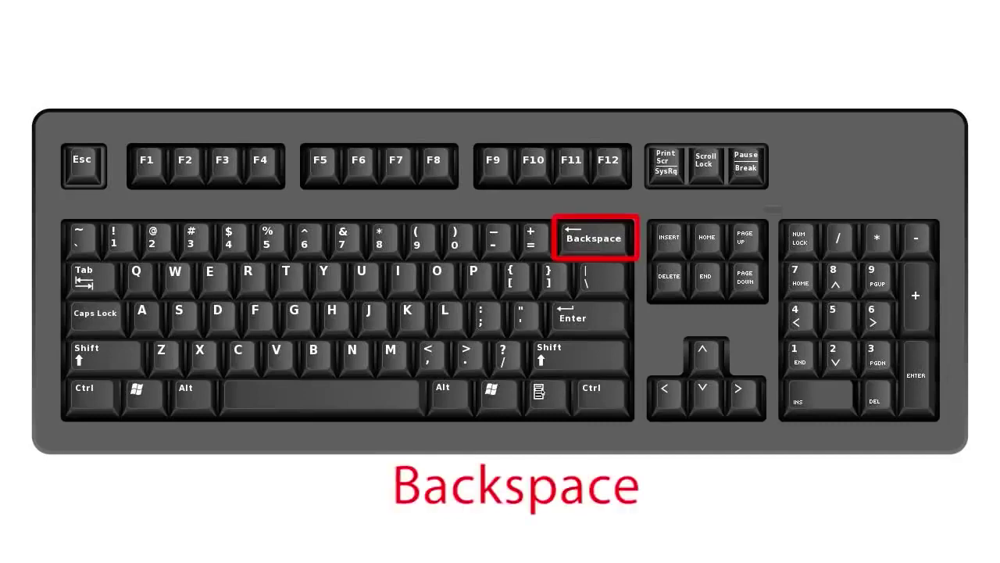
key("BackSpace")
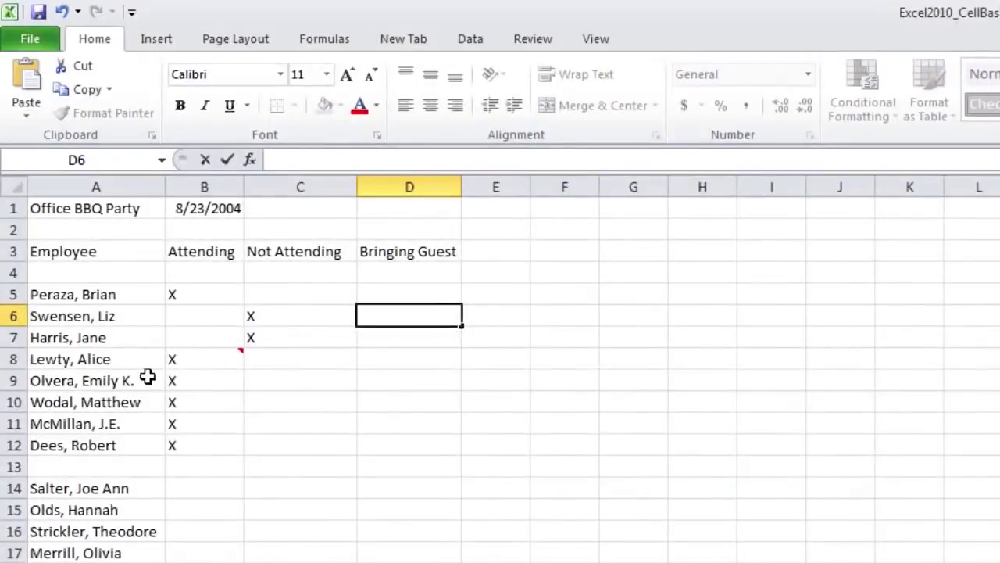
left_click_drag(112, 380, 190, 417)
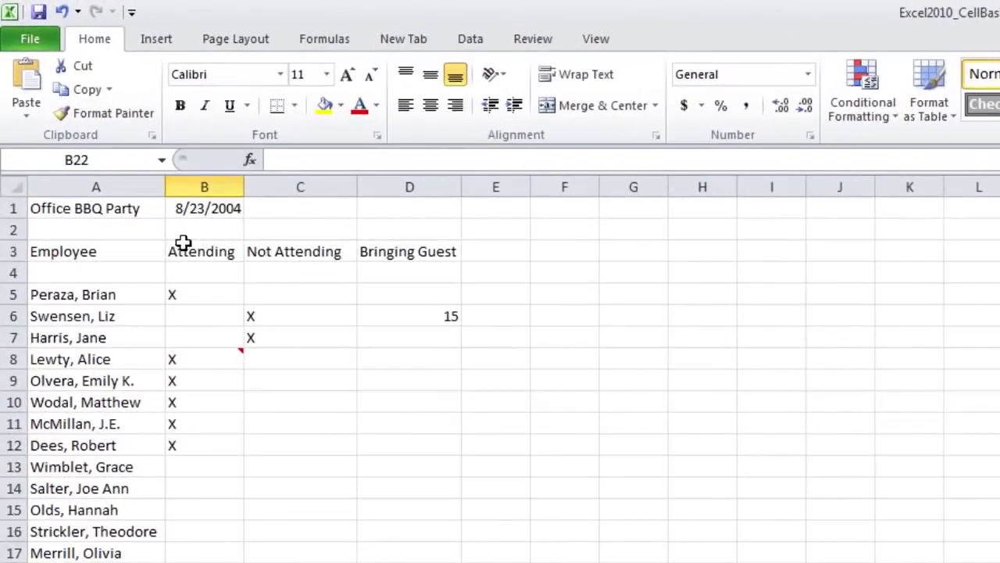
left_click_drag(98, 122, 224, 127)
left_click_drag(462, 261, 441, 248)
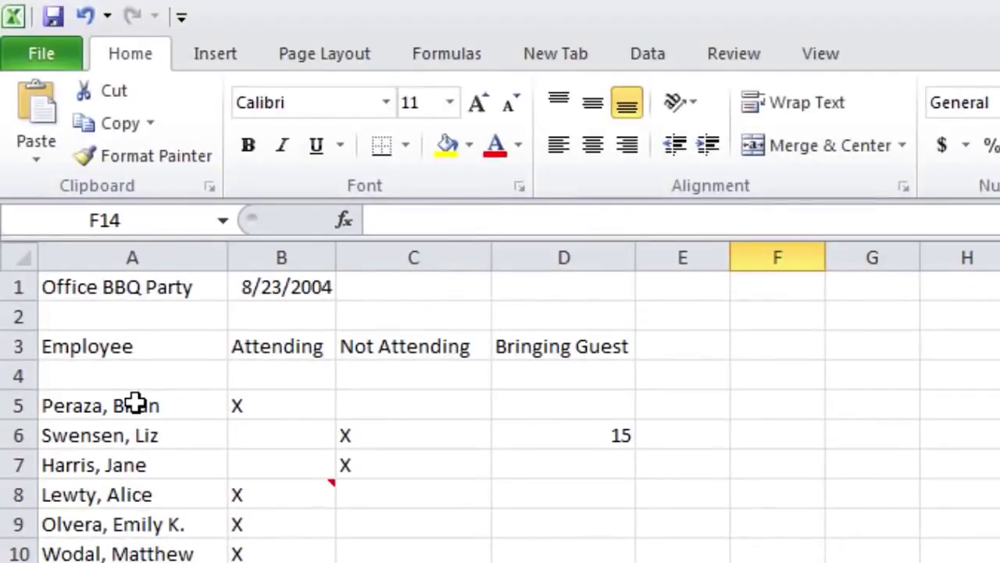
Copy the employee names and attendance marks in A5:C7 and paste them at cell C15.
left_click_drag(134, 403, 379, 459)
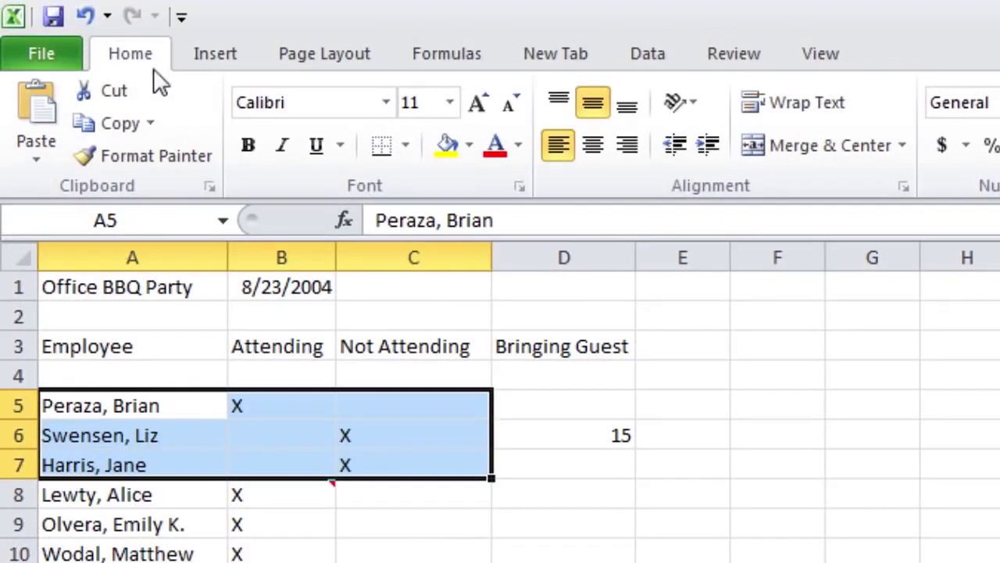
left_click(127, 123)
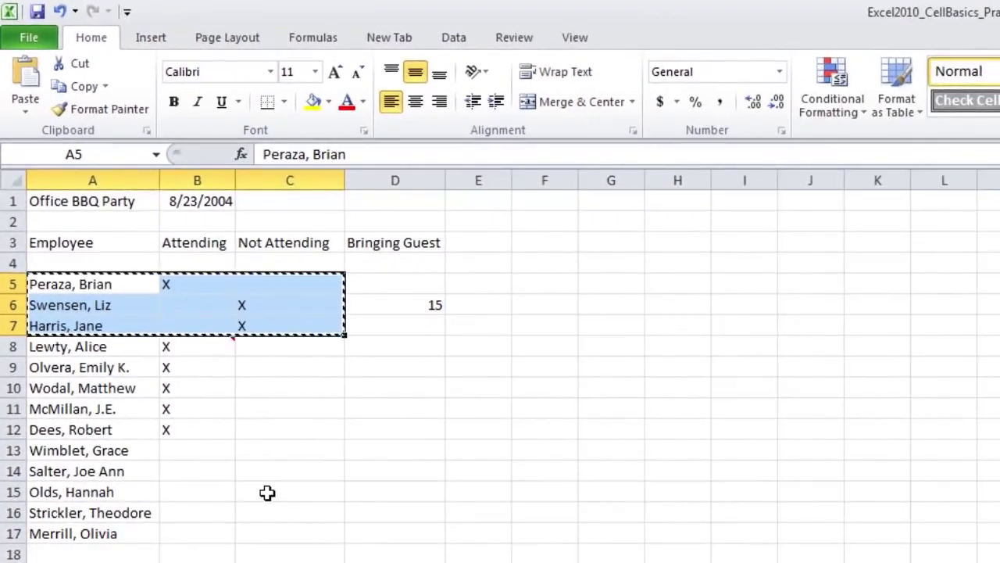
left_click(286, 526)
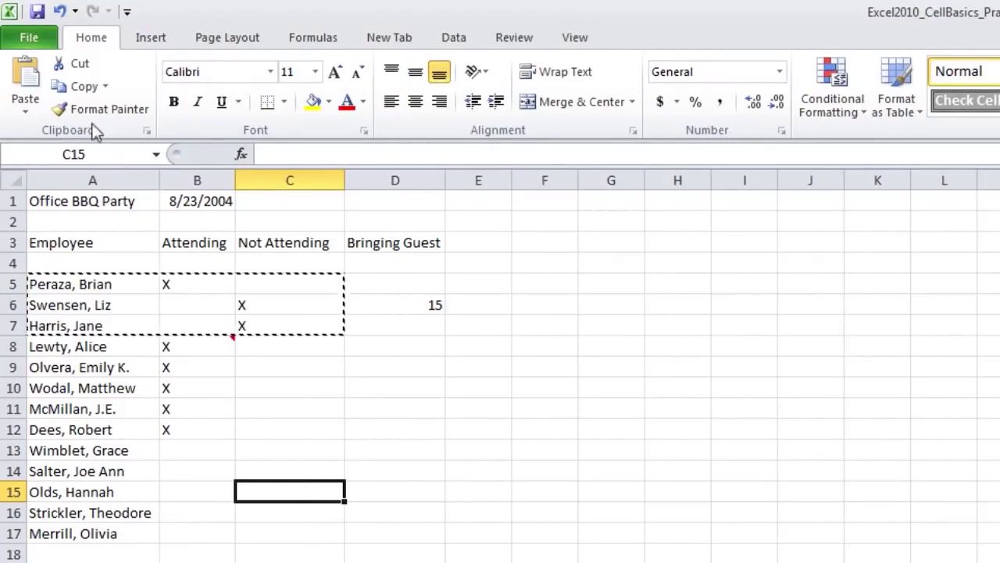
left_click(27, 98)
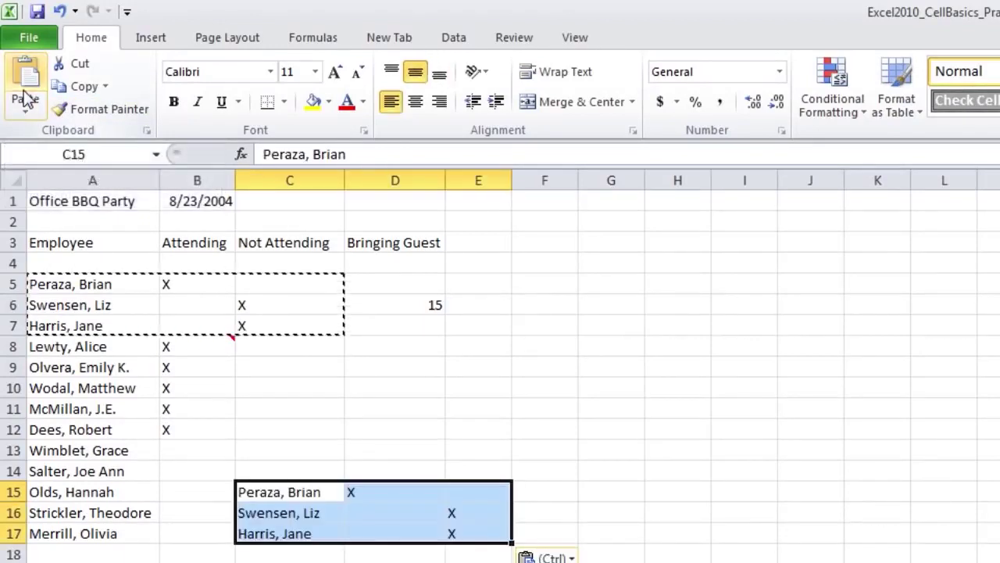
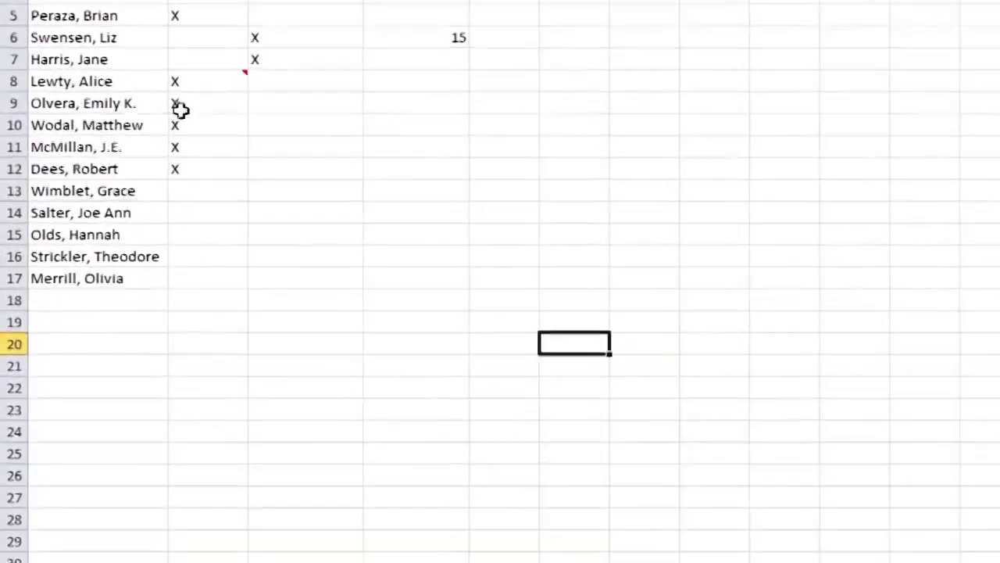
Select the attendance marks in B8:B12 and bring up the commands available for that selection.
mouse_move(192, 62)
left_click_drag(192, 63, 228, 152)
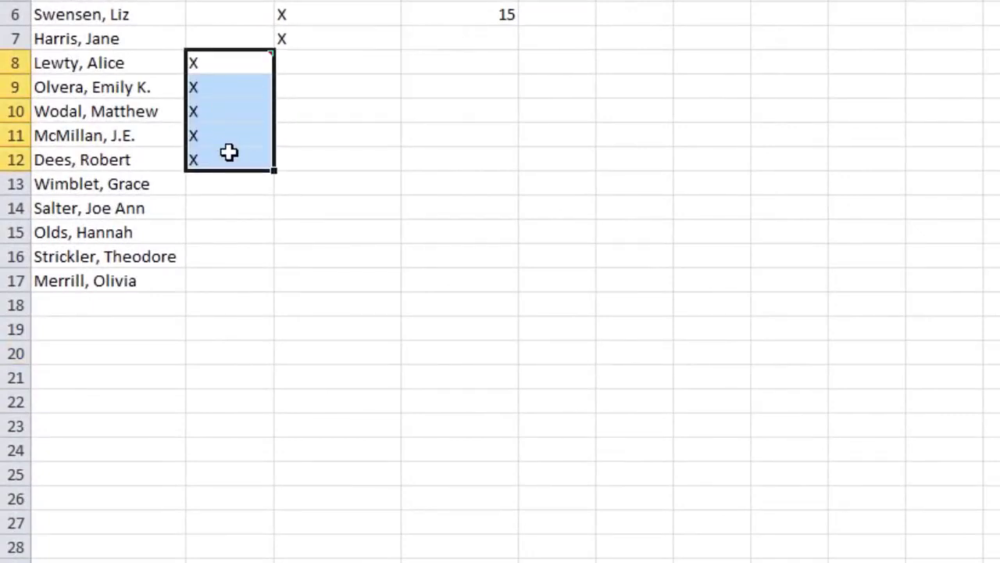
right_click(228, 60)
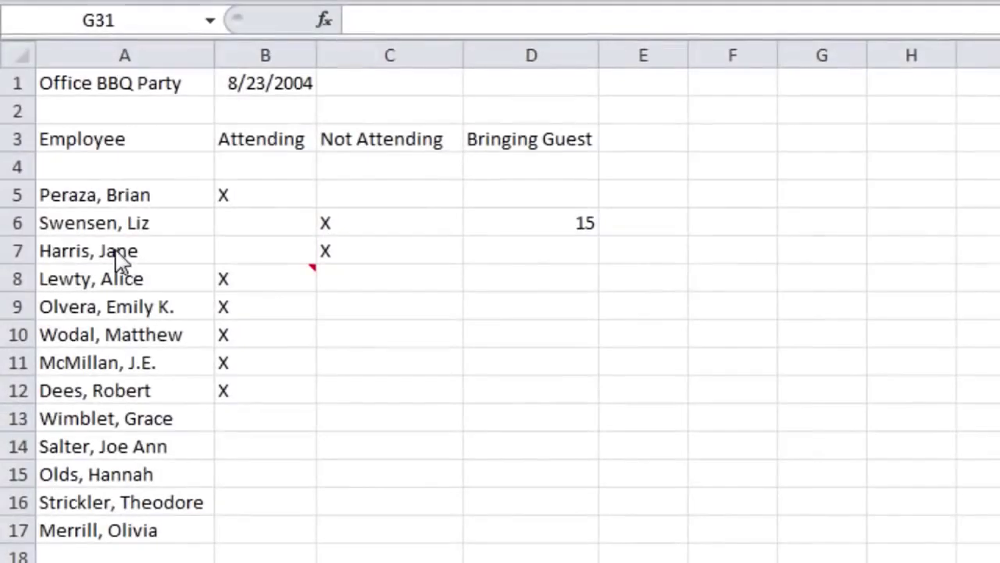
Move the employee names in A7:A11 to the cells D10:D14.
left_click_drag(115, 250, 143, 364)
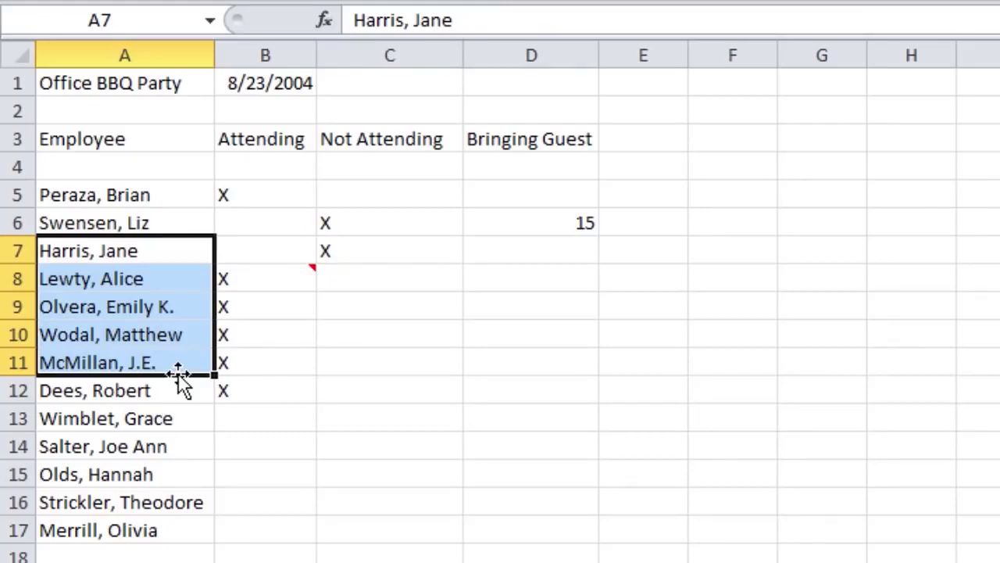
left_click_drag(178, 375, 504, 453)
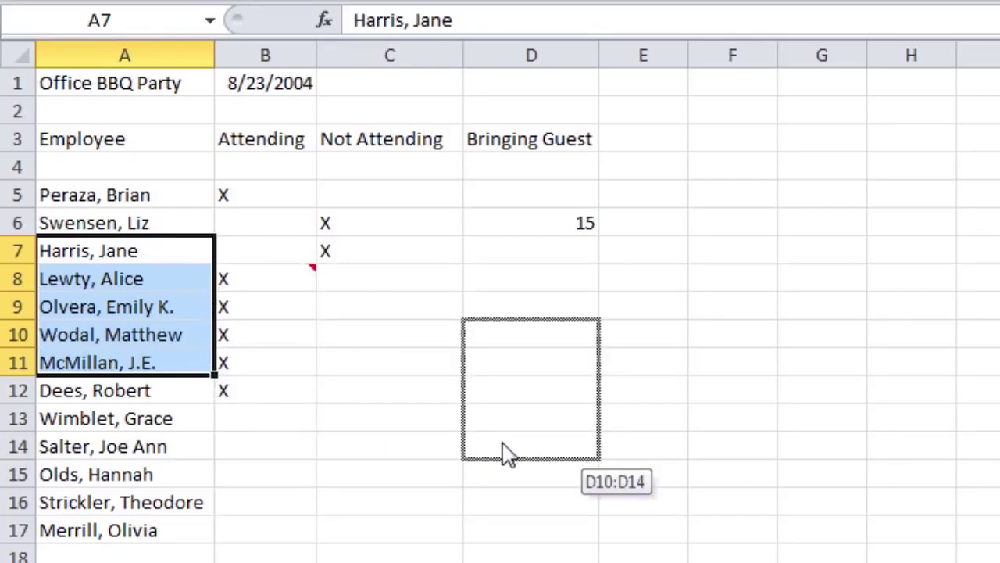
left_click_drag(504, 453, 506, 455)
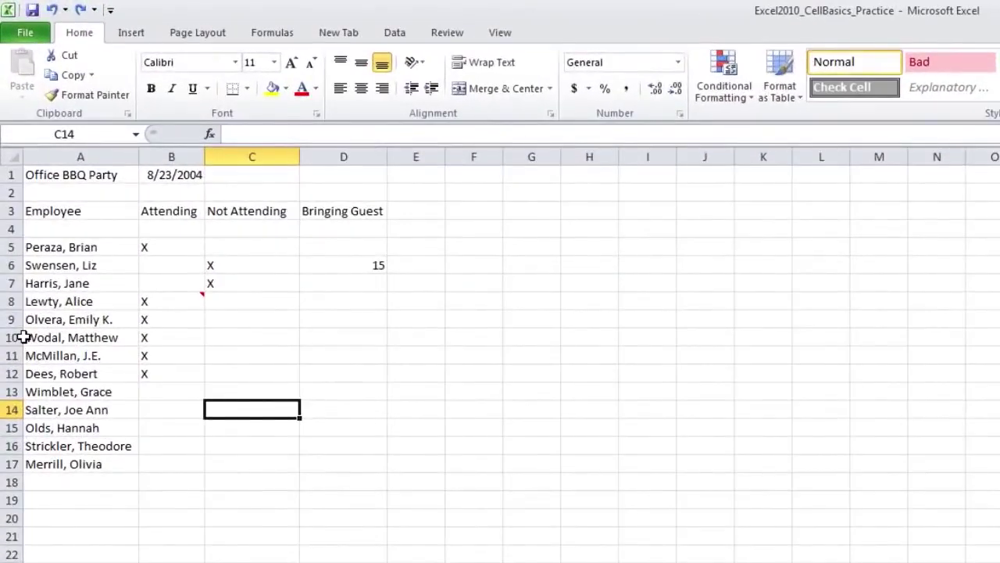
Fill the names and attendance marks in A10:B17 across the neighbouring columns as far as column I.
left_click_drag(26, 336, 140, 461)
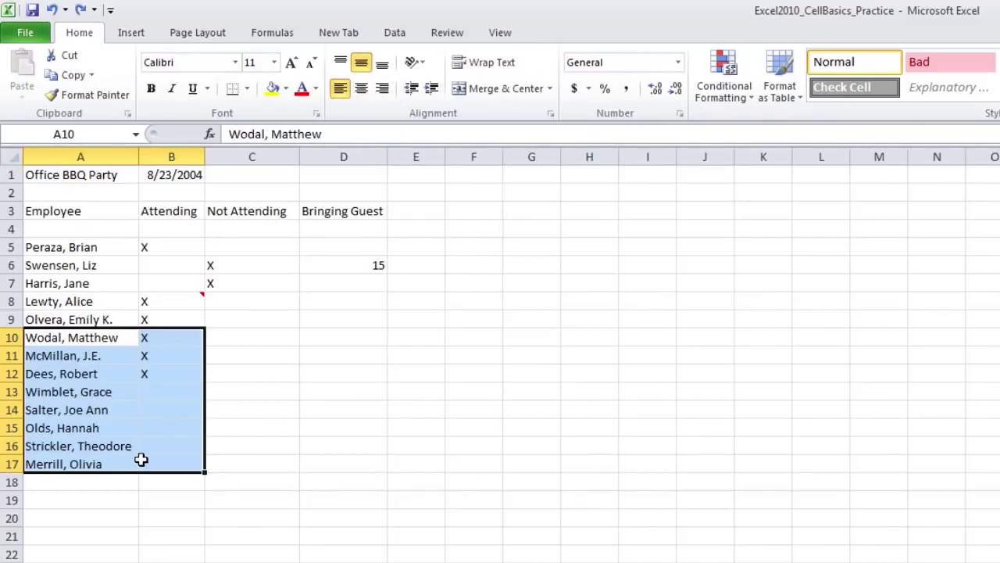
left_click_drag(204, 471, 650, 507)
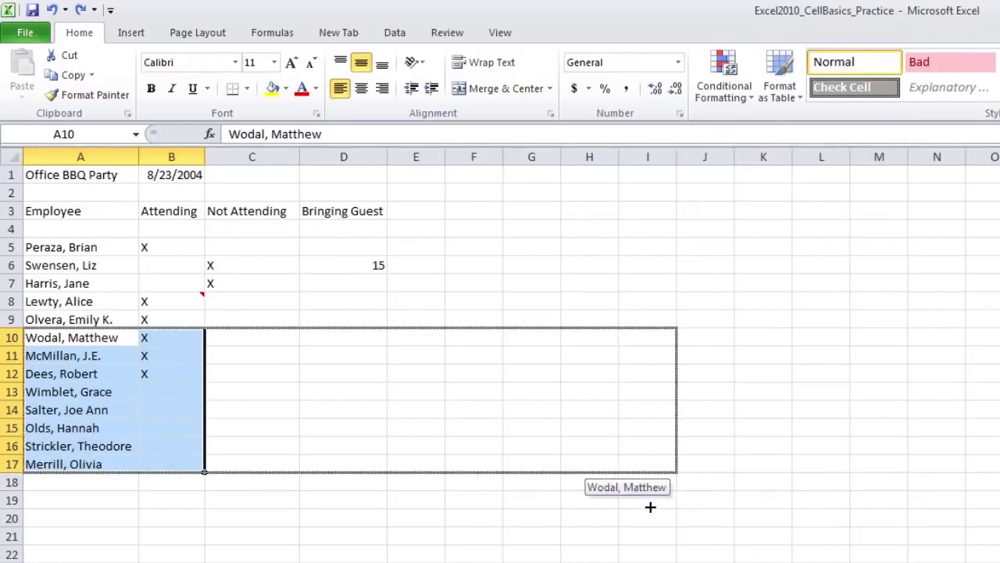
left_click_drag(650, 507, 650, 507)
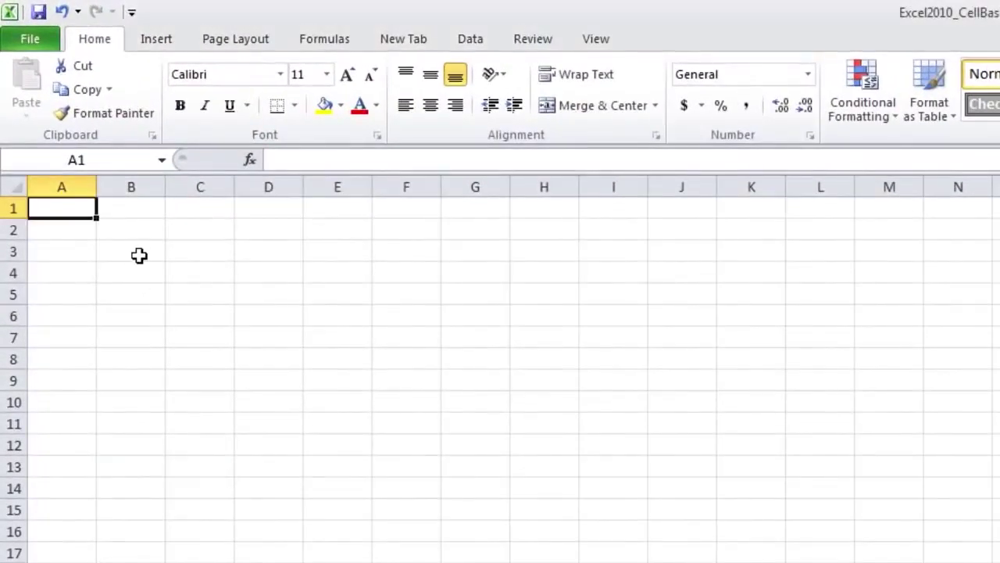
In the office supply order sheet, widen column A to fit the supply names and widen the Item Number column slightly.
left_click(131, 230)
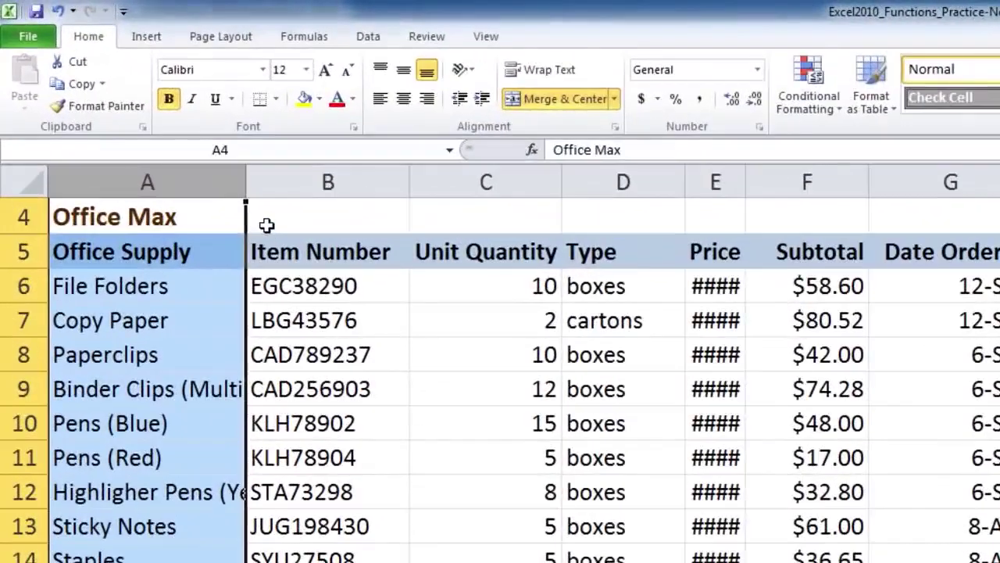
left_click(160, 136)
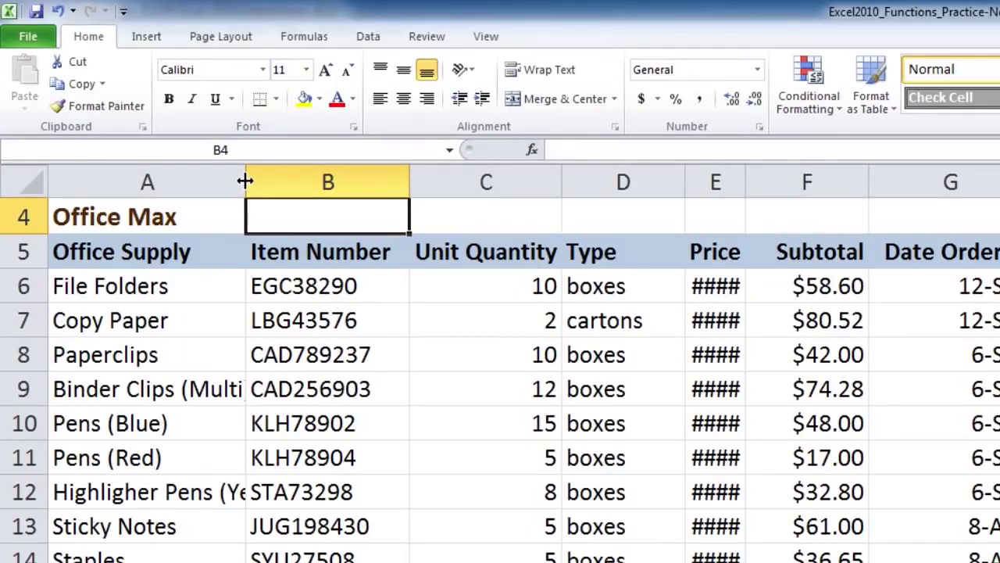
left_click_drag(245, 181, 340, 185)
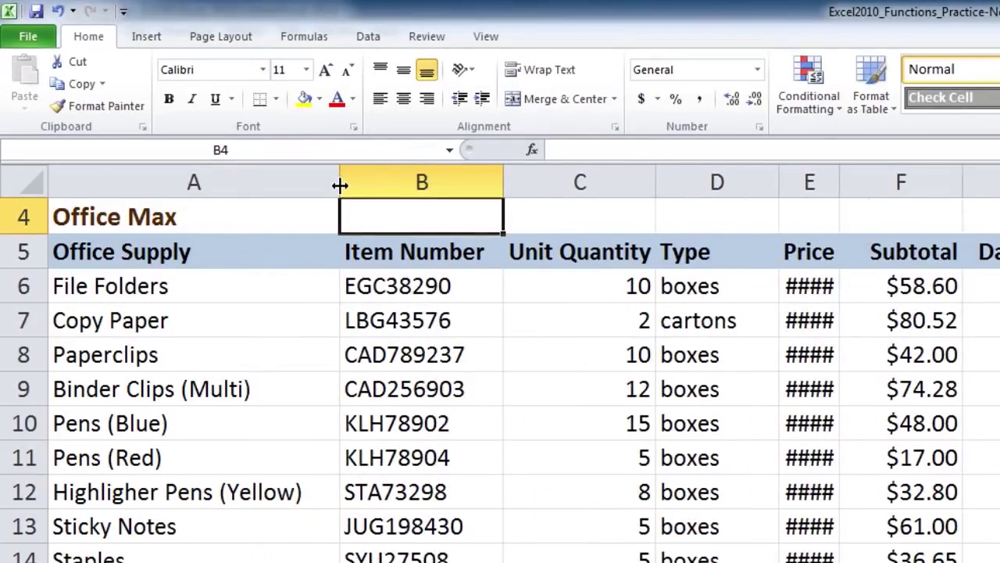
left_click(340, 185)
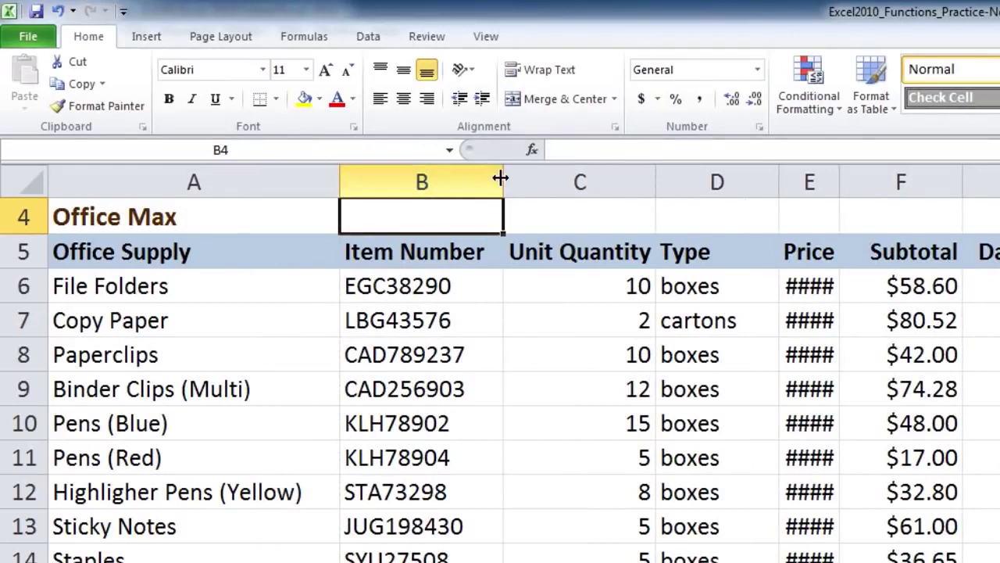
left_click_drag(502, 178, 537, 185)
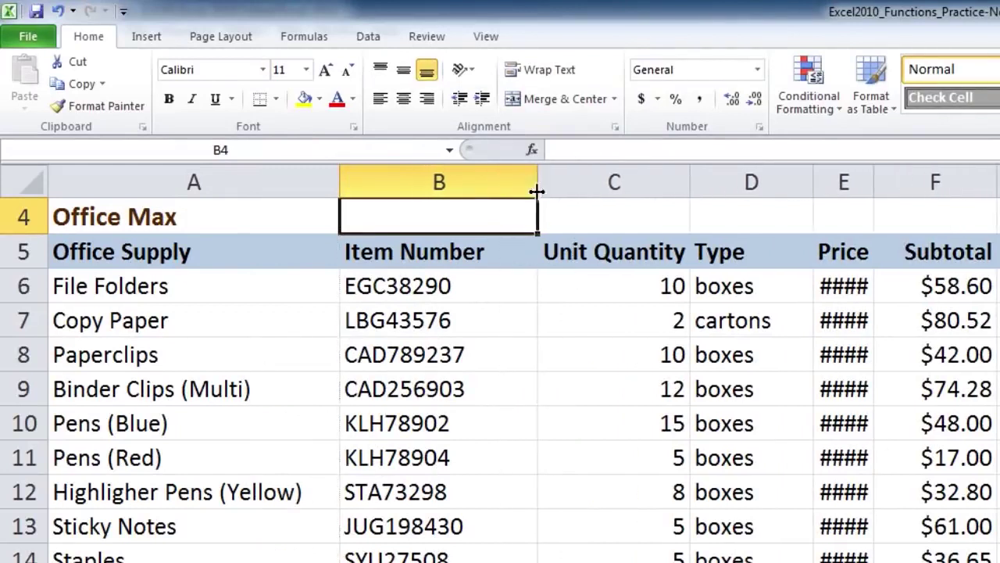
left_click(522, 300)
left_click(520, 312)
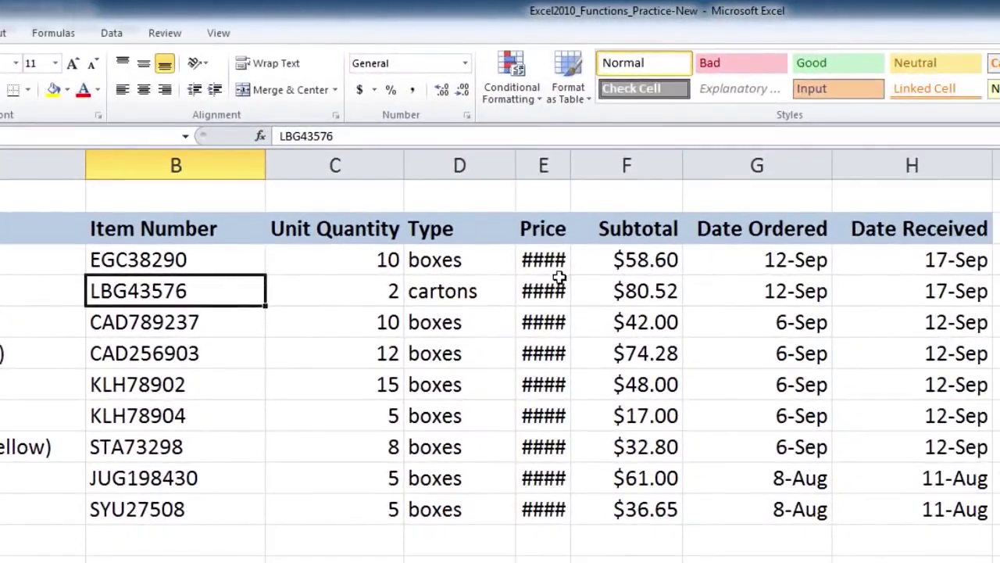
Widen the Price column E so that it is wide enough for its currency values.
left_click_drag(560, 273, 560, 500)
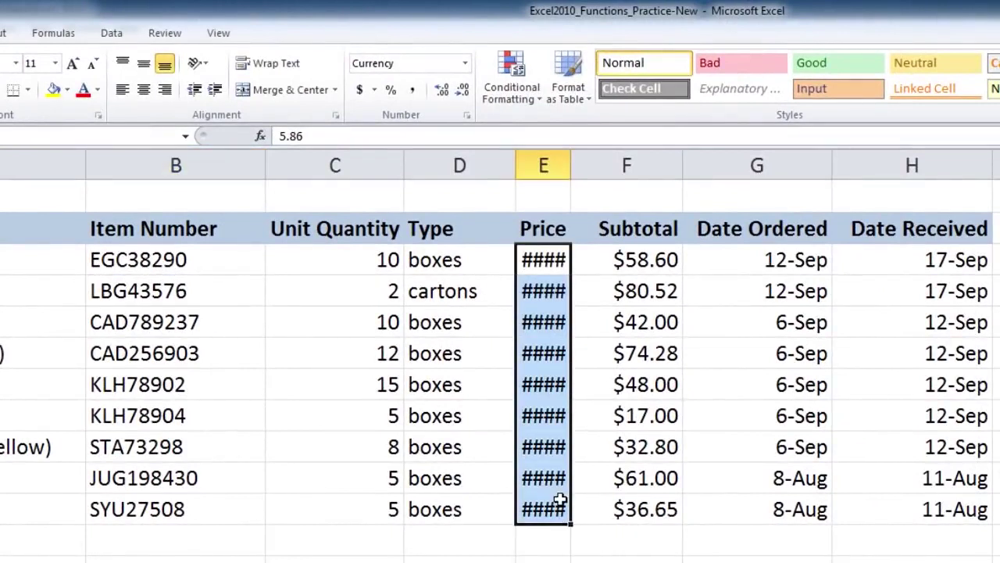
left_click(584, 321)
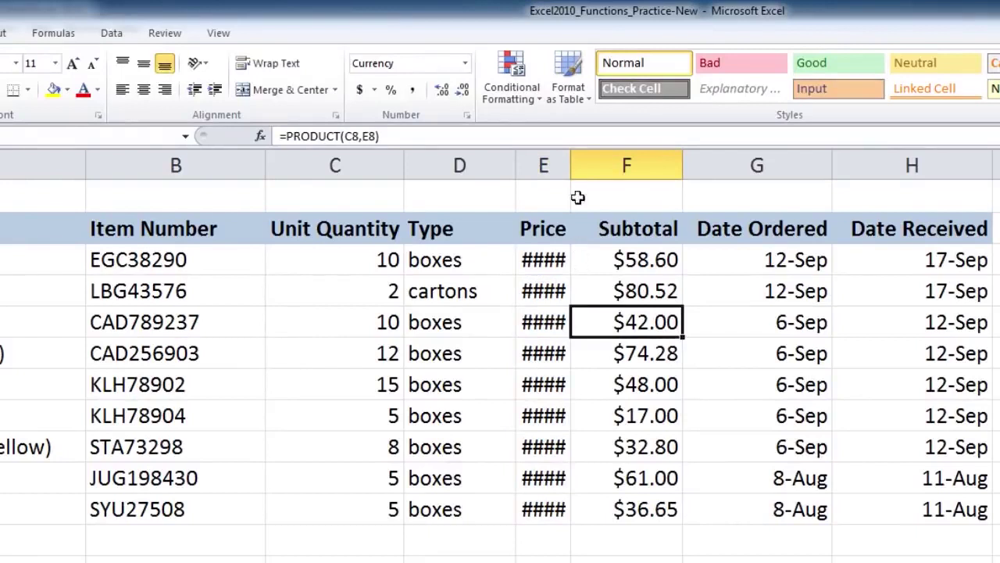
left_click_drag(572, 165, 619, 163)
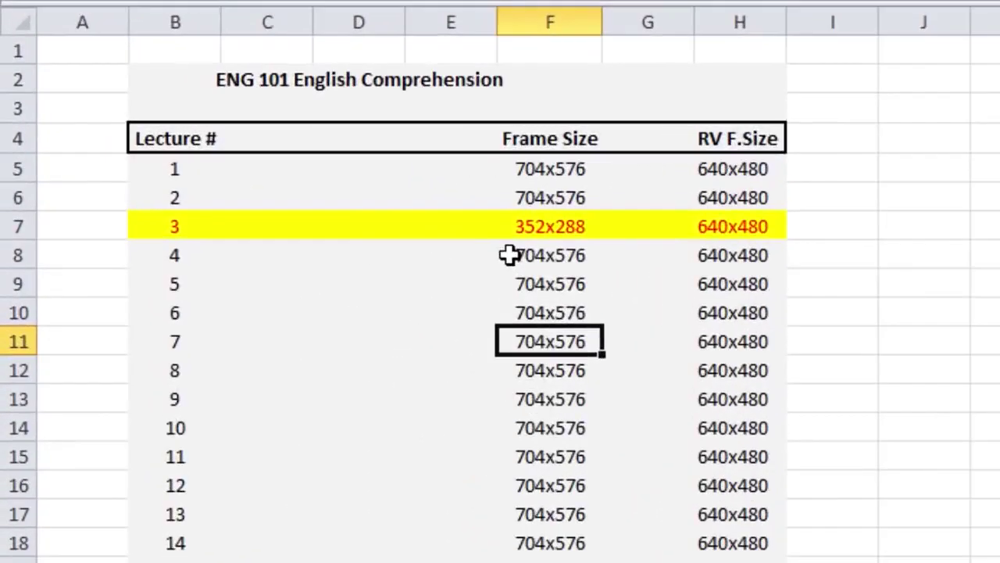
Set the width of the Frame Size column in the lecture list to 12, and apply AutoFit Column Width.
left_click_drag(509, 254, 543, 310)
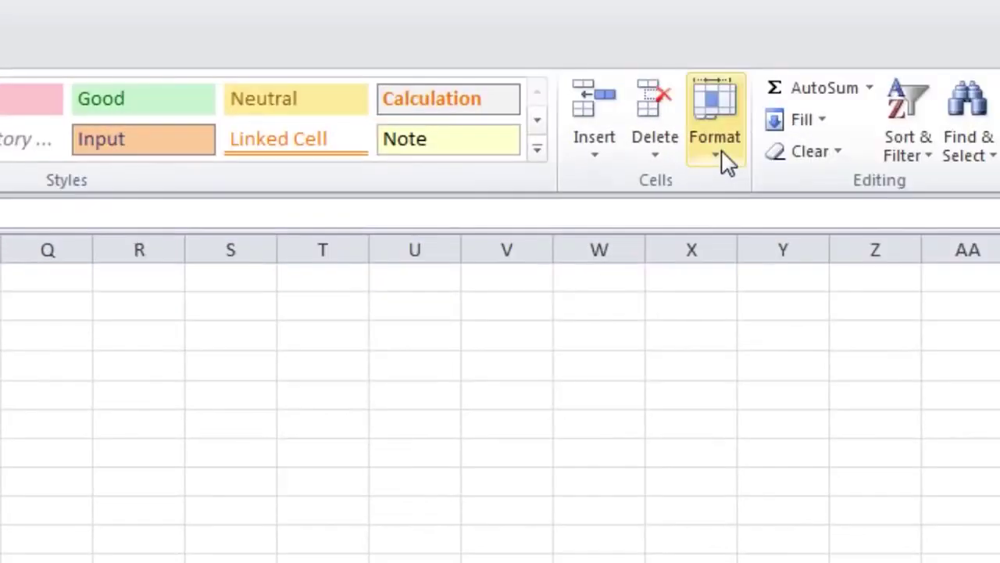
left_click(716, 148)
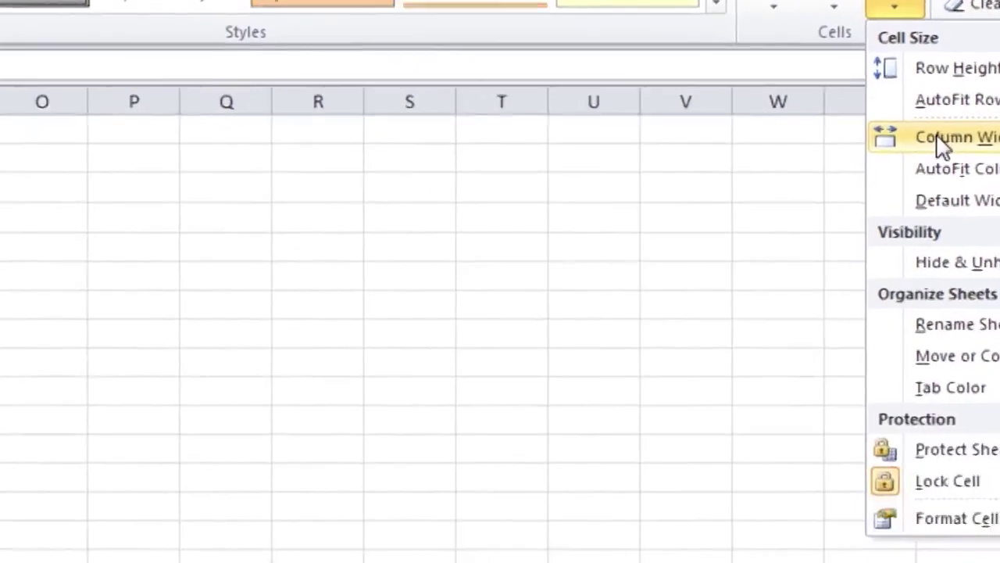
left_click(761, 288)
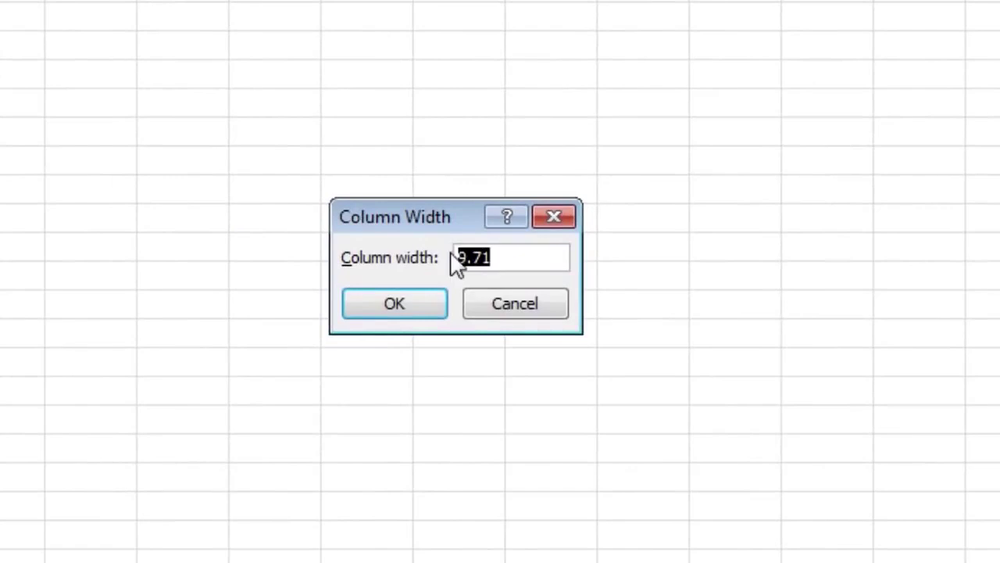
type("12")
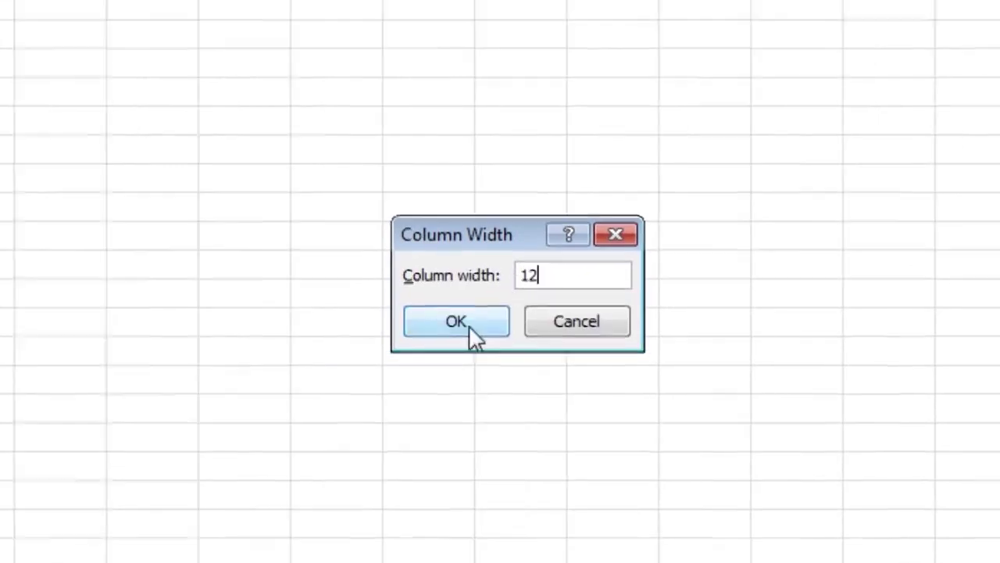
left_click(406, 311)
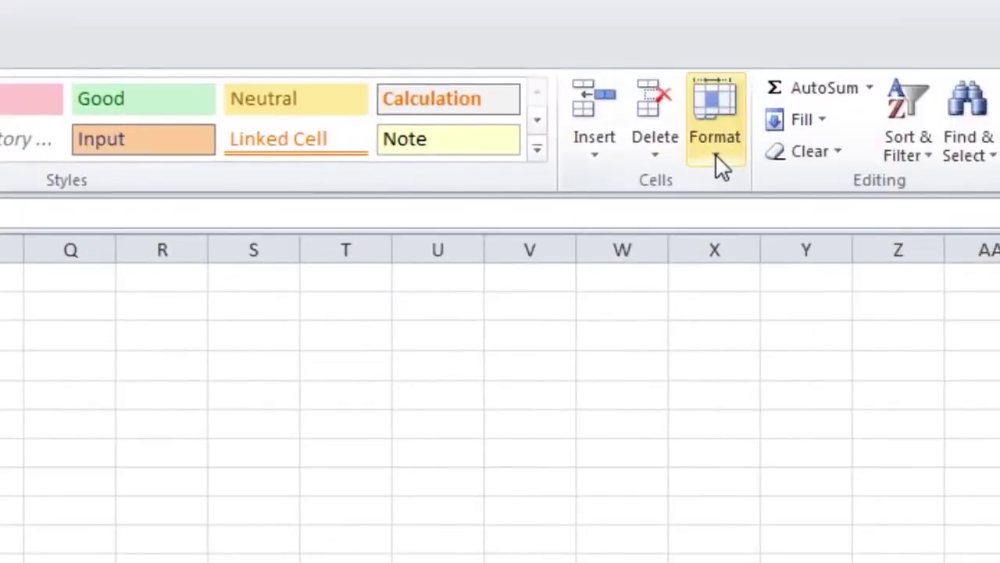
left_click(720, 165)
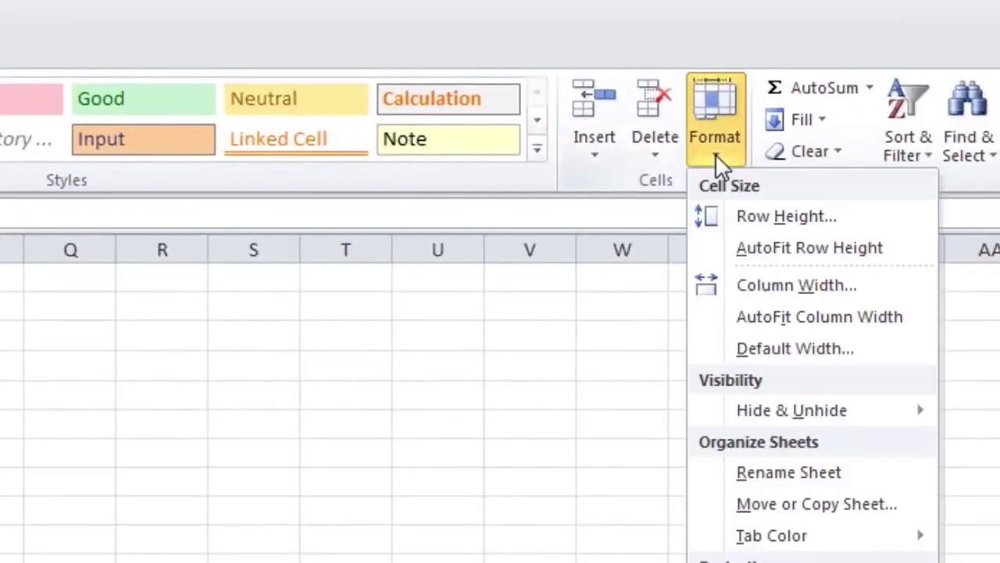
left_click(790, 319)
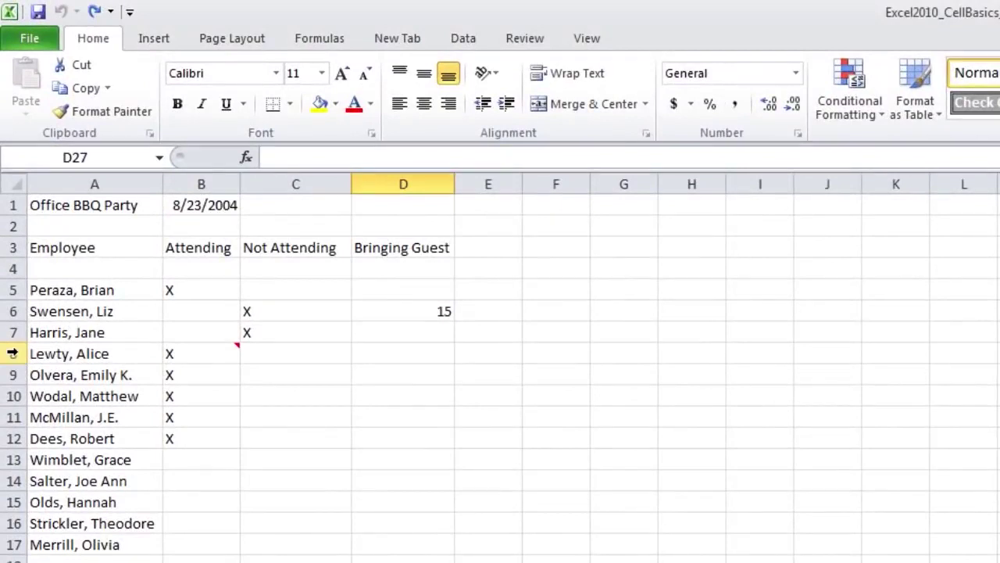
Insert a new row above row 8 in the Office BBQ Party sheet.
left_click(12, 353)
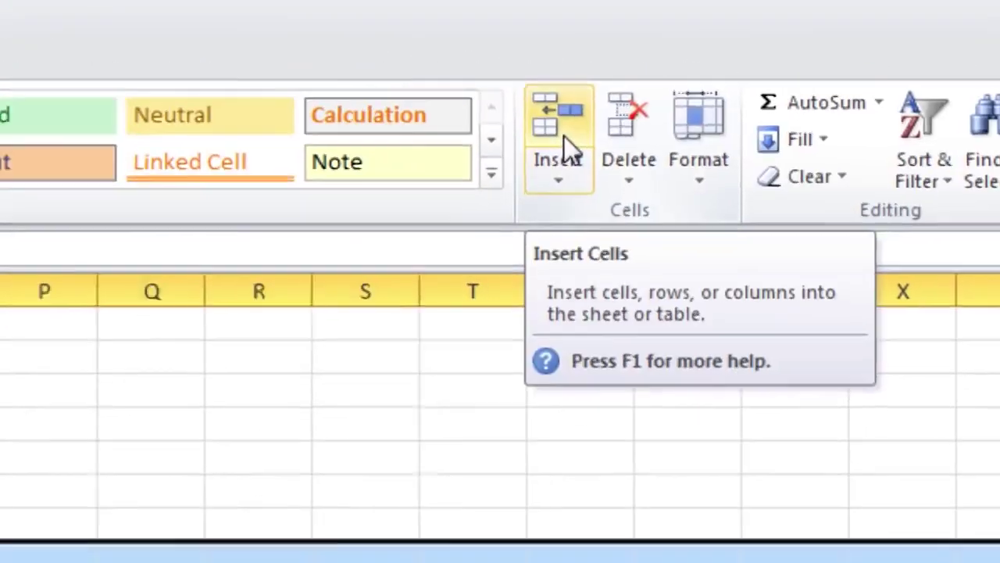
left_click(453, 140)
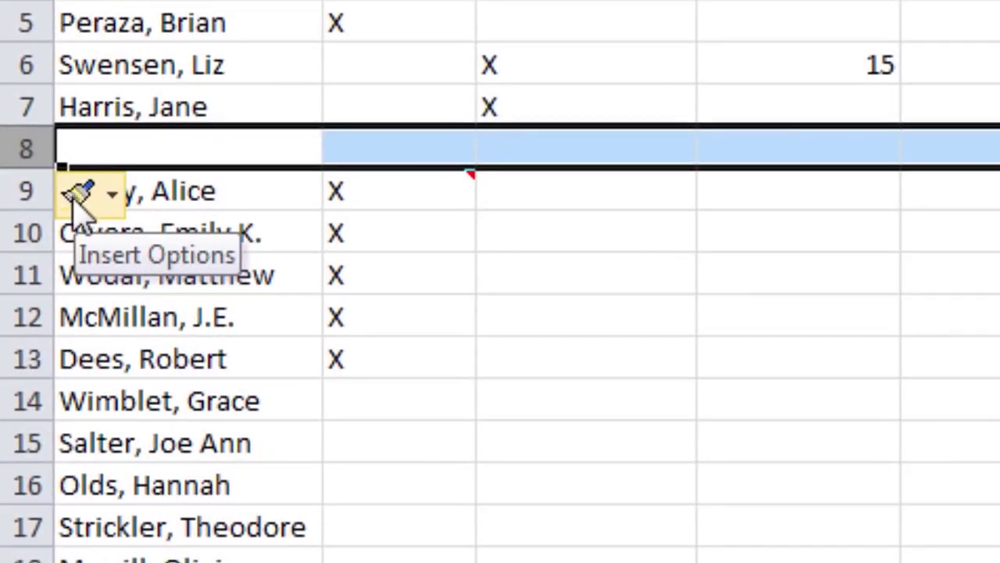
View the formatting options of the inserted row, and insert a new column before the Attending column, viewing its formatting options too.
left_click(113, 196)
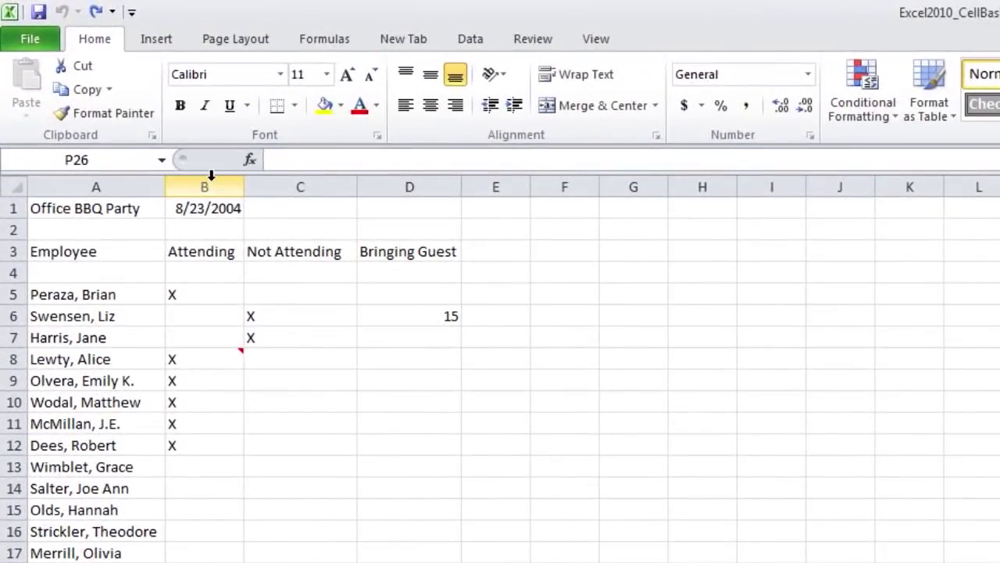
left_click(211, 176)
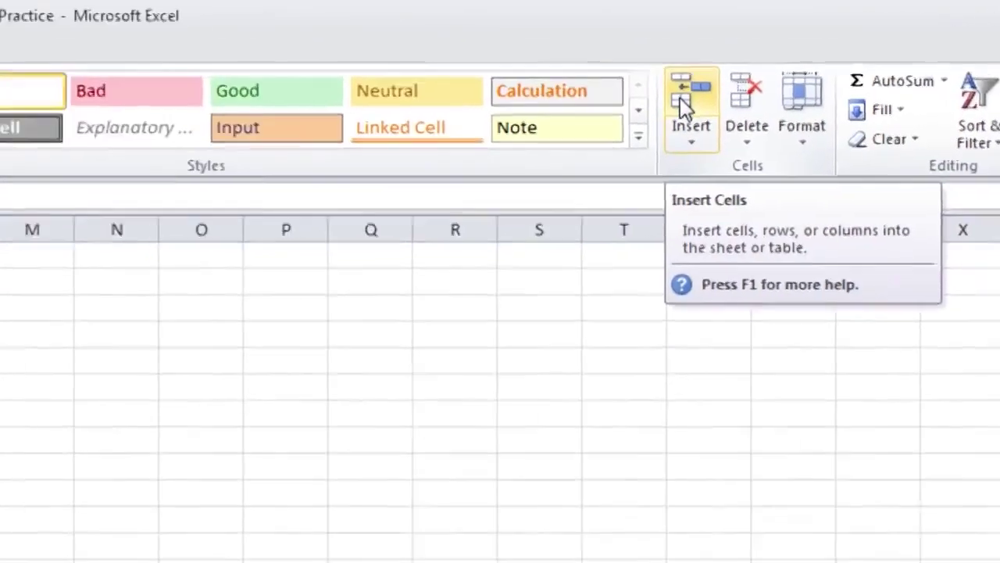
left_click(361, 113)
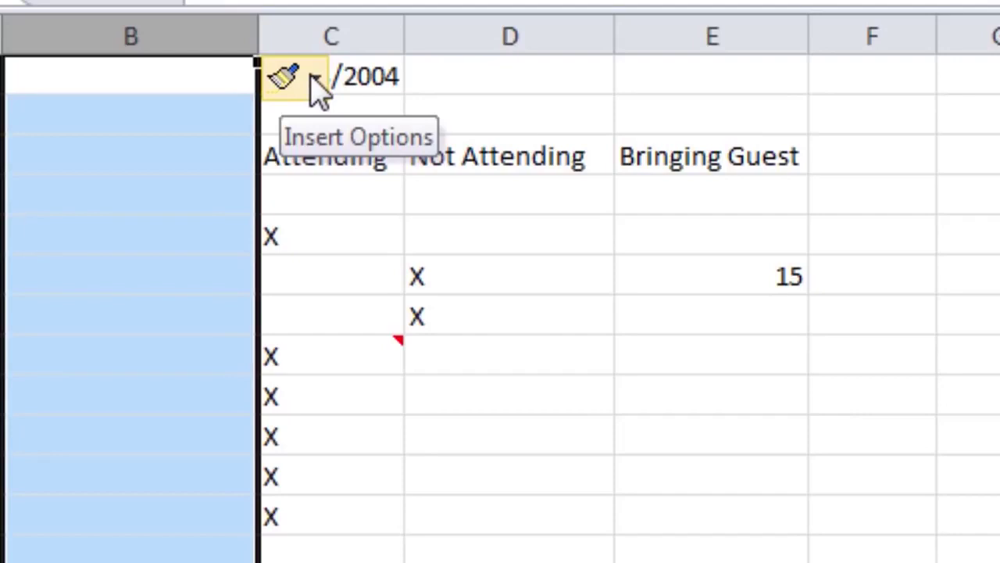
left_click(314, 82)
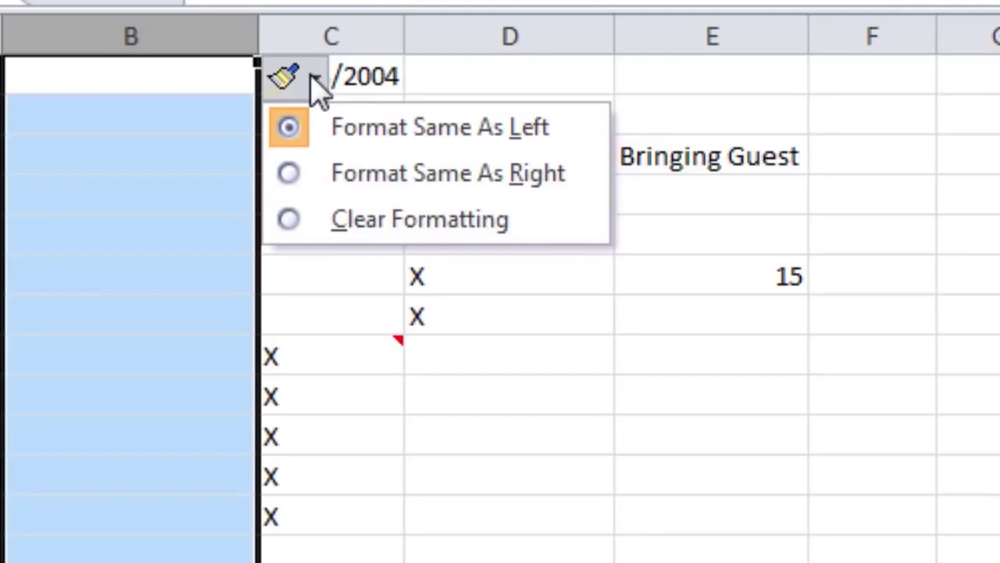
left_click(316, 84)
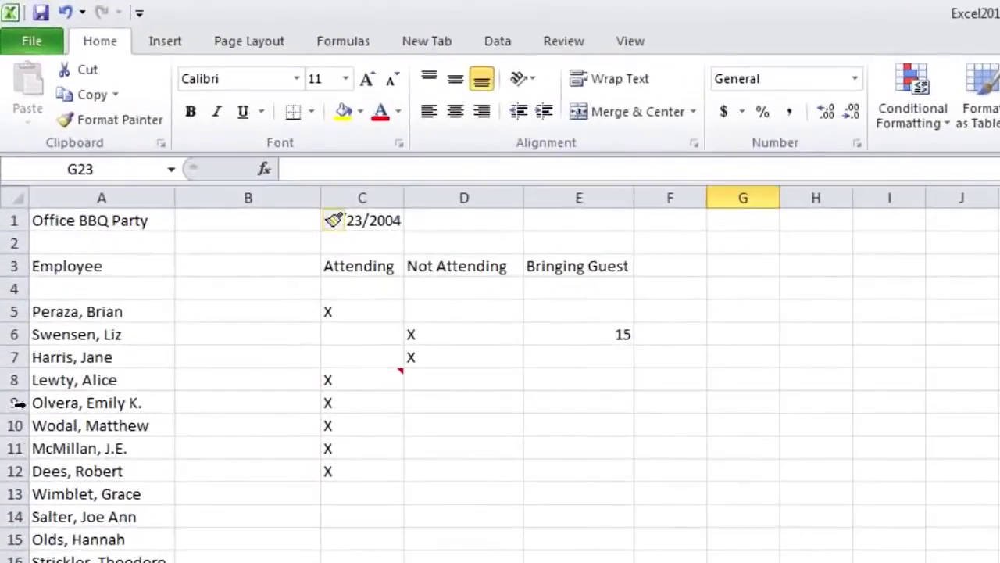
Select rows from row 9 down, and try deleting the Not Attending and Bringing Guest columns D and E.
left_click(17, 402)
left_click_drag(17, 403, 17, 438)
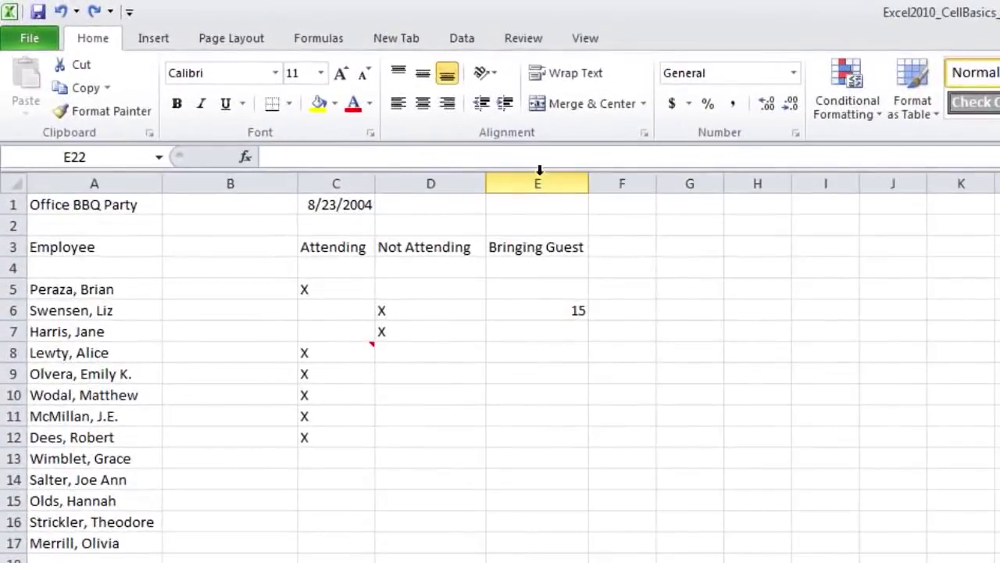
left_click(537, 176)
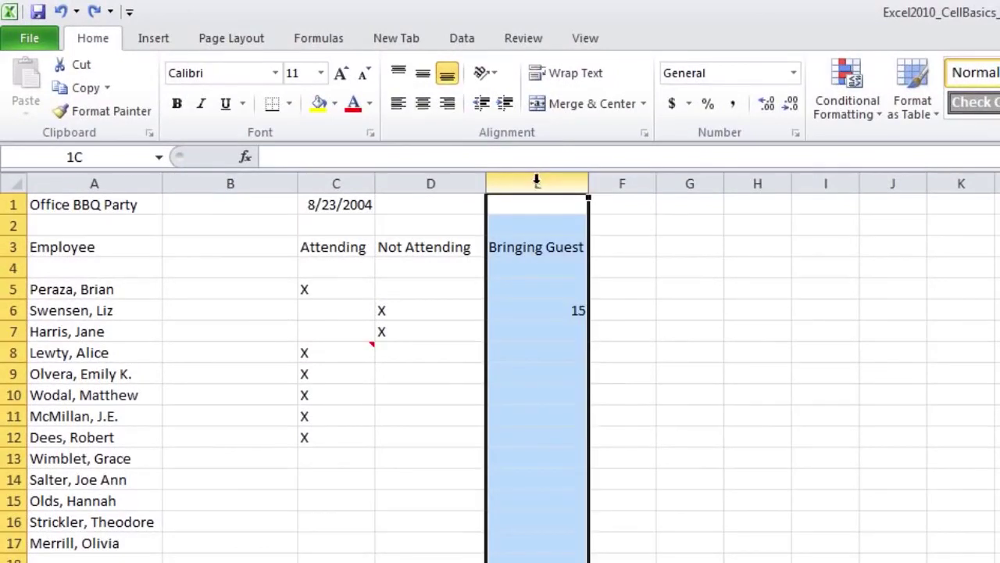
left_click_drag(537, 180, 458, 183)
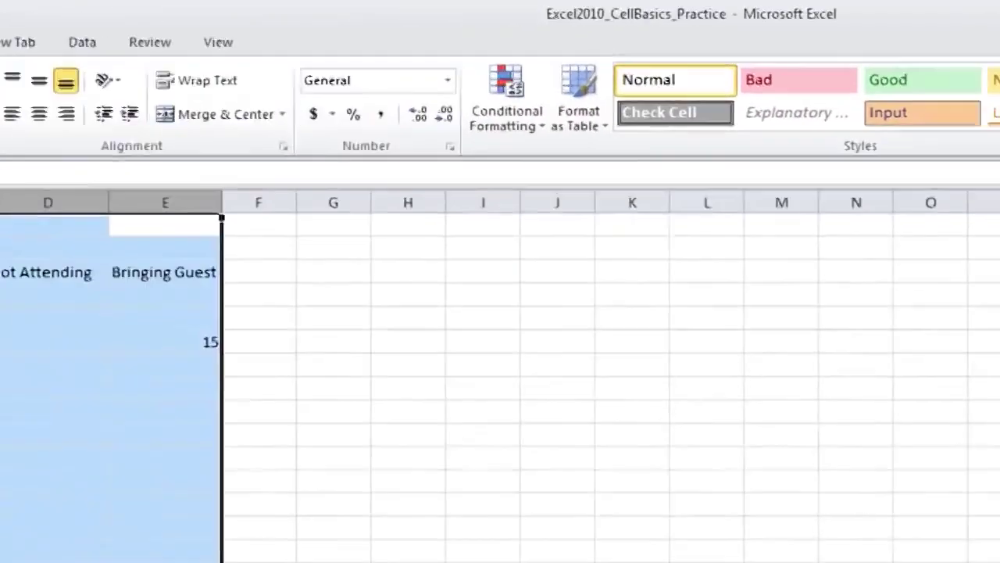
left_click(467, 95)
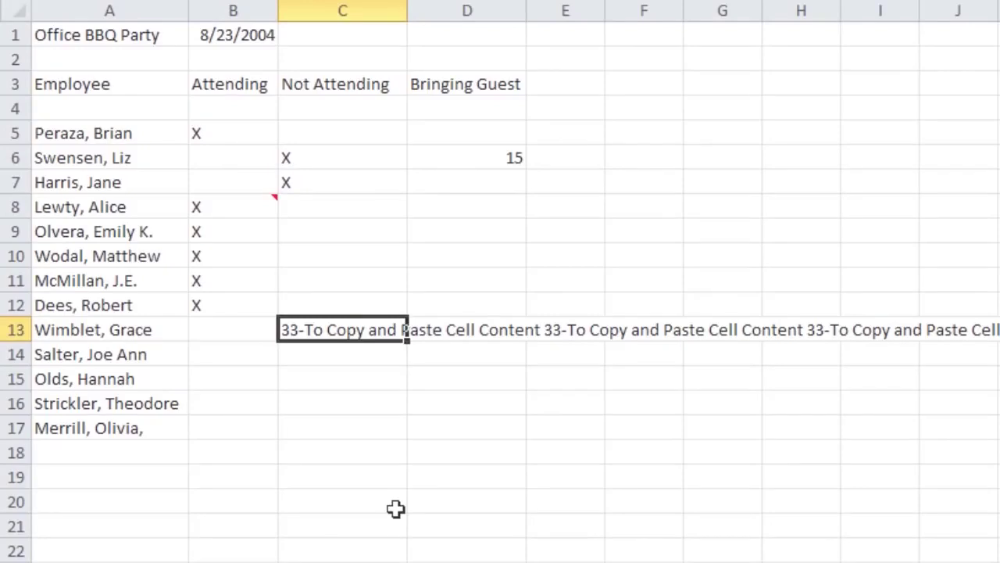
Apply Wrap Text to the long text in cell C13, and turn the wrapping off again.
key("alt+h")
key("w")
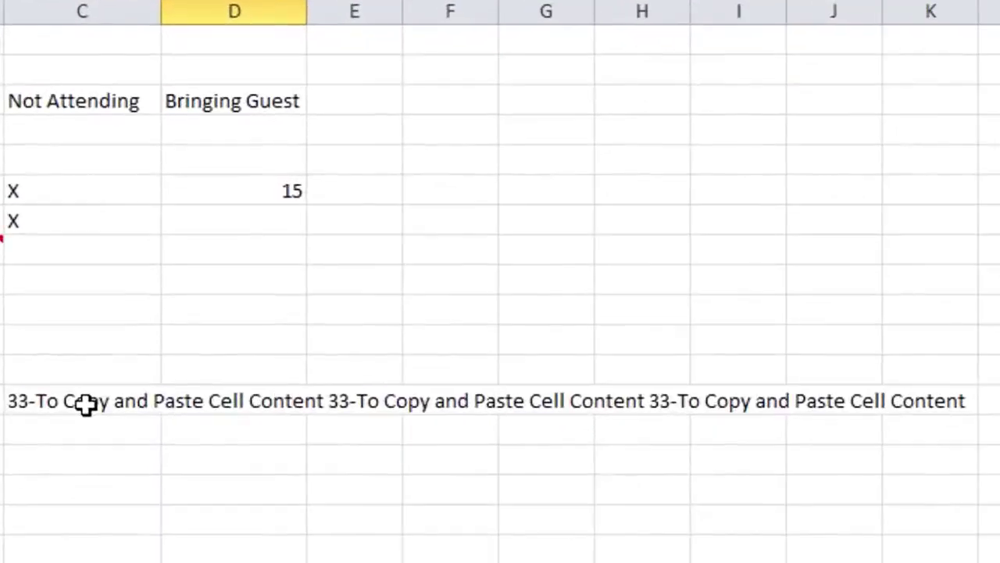
left_click(145, 226)
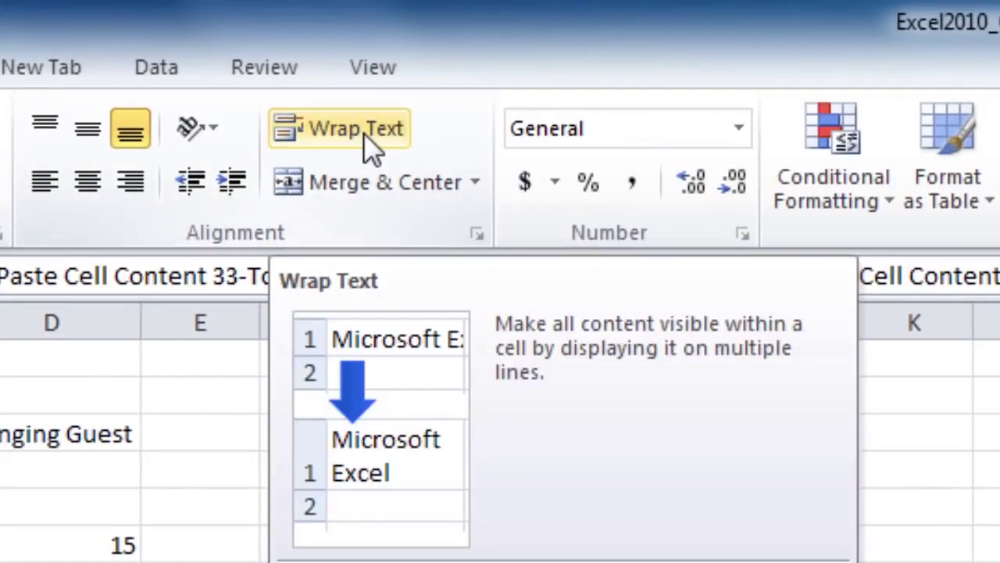
left_click(363, 133)
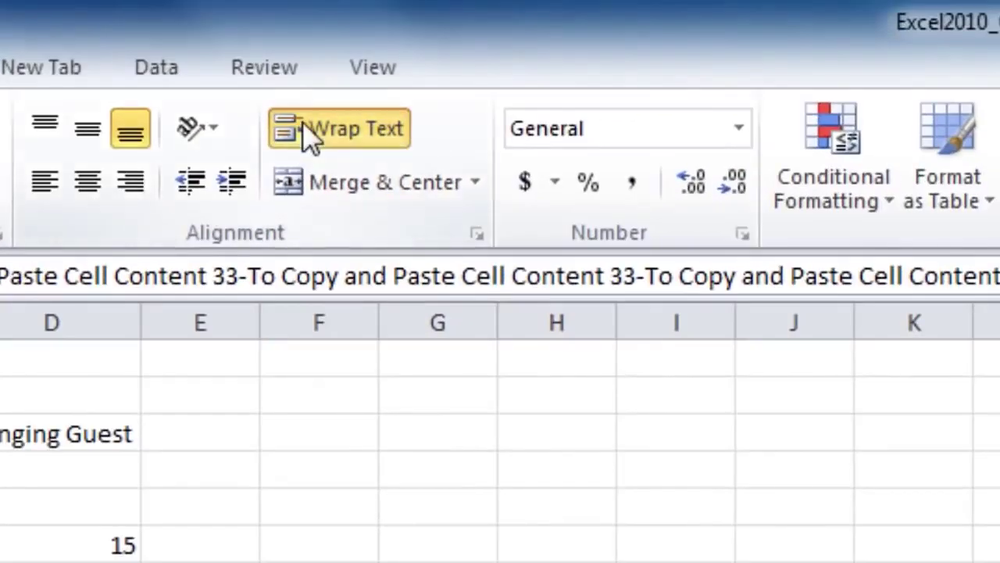
left_click(308, 132)
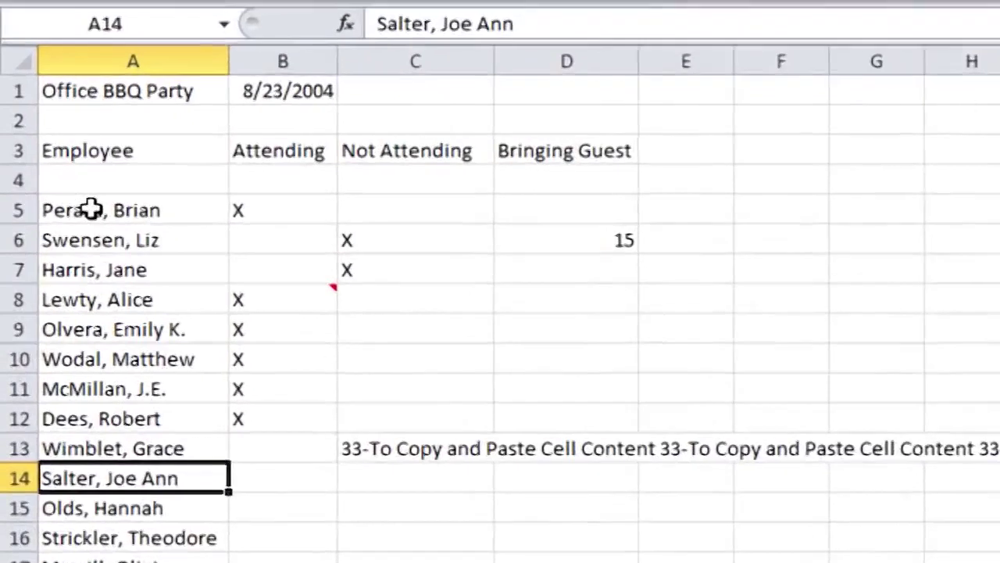
Try Merge & Center on cells A5:A10, undo the merge, and open the list of other merge options.
left_click_drag(92, 209, 121, 361)
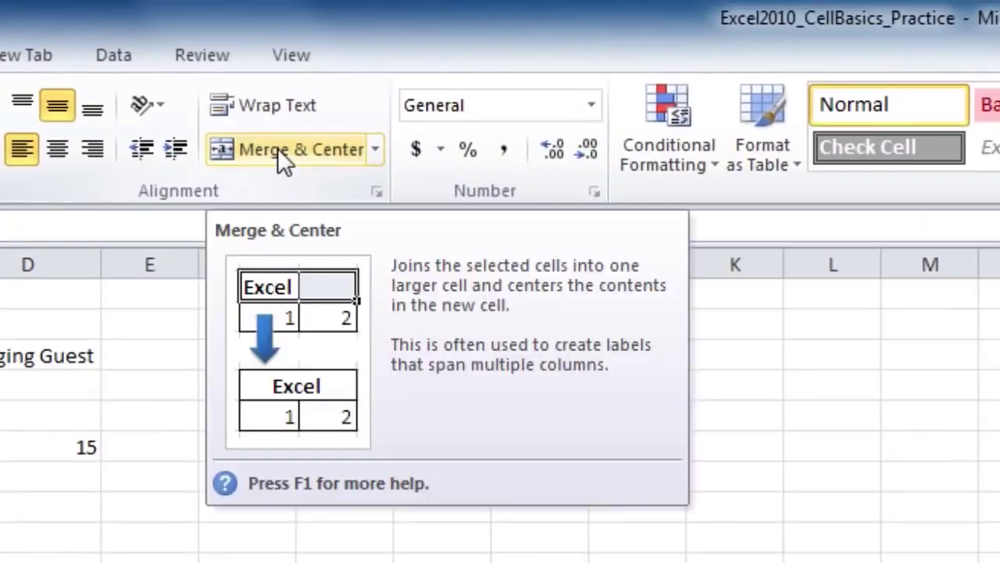
left_click(283, 150)
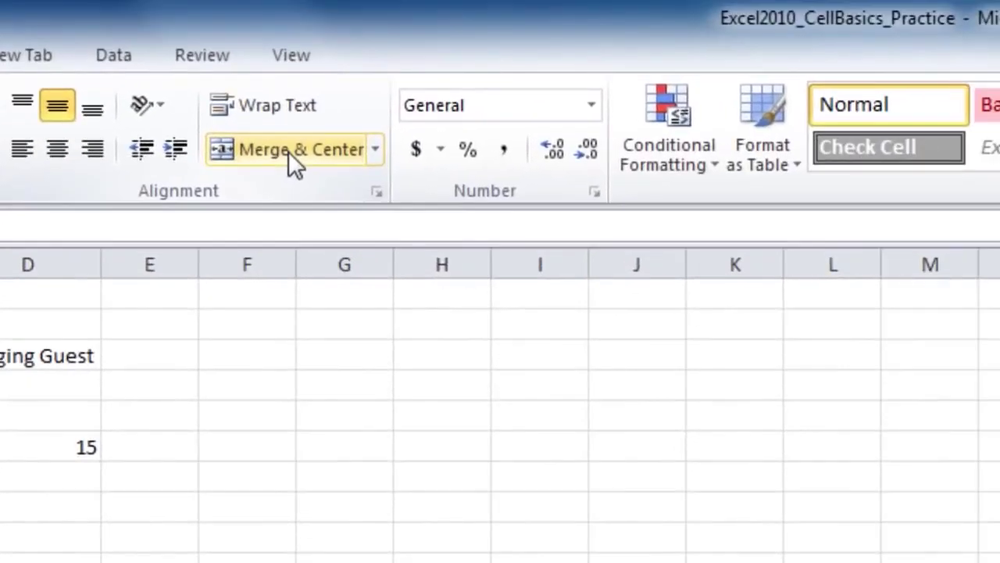
left_click(288, 151)
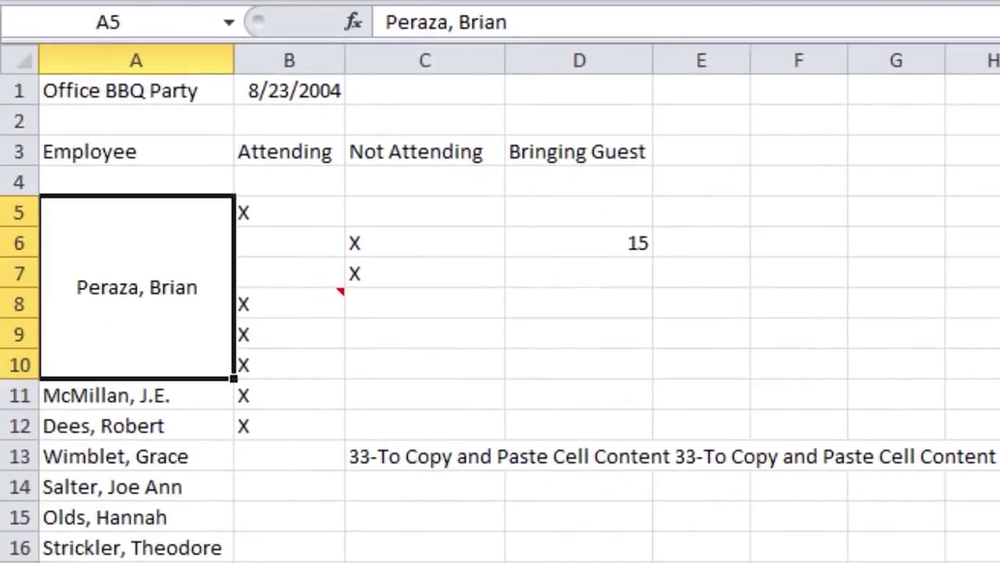
key("ctrl+z")
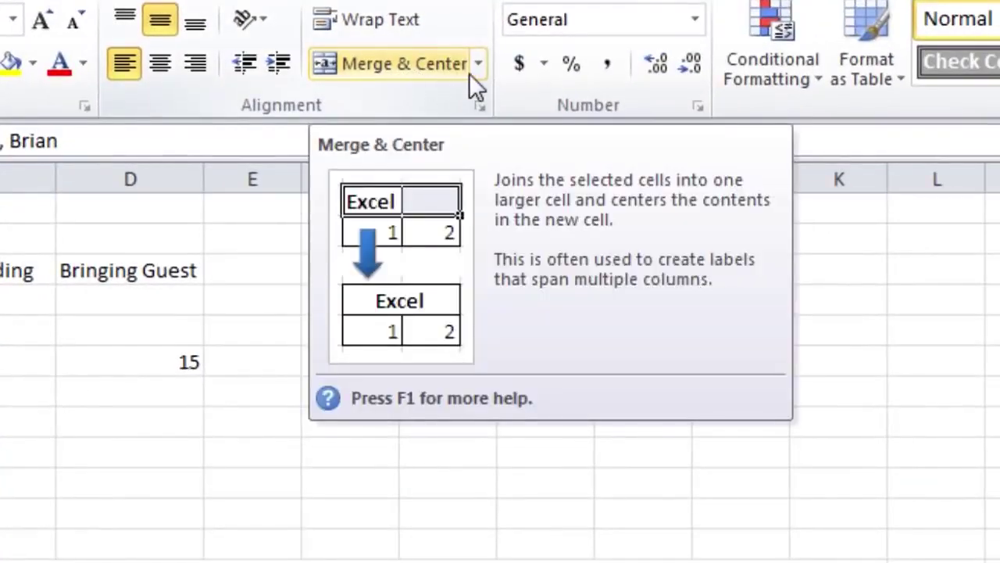
left_click(480, 66)
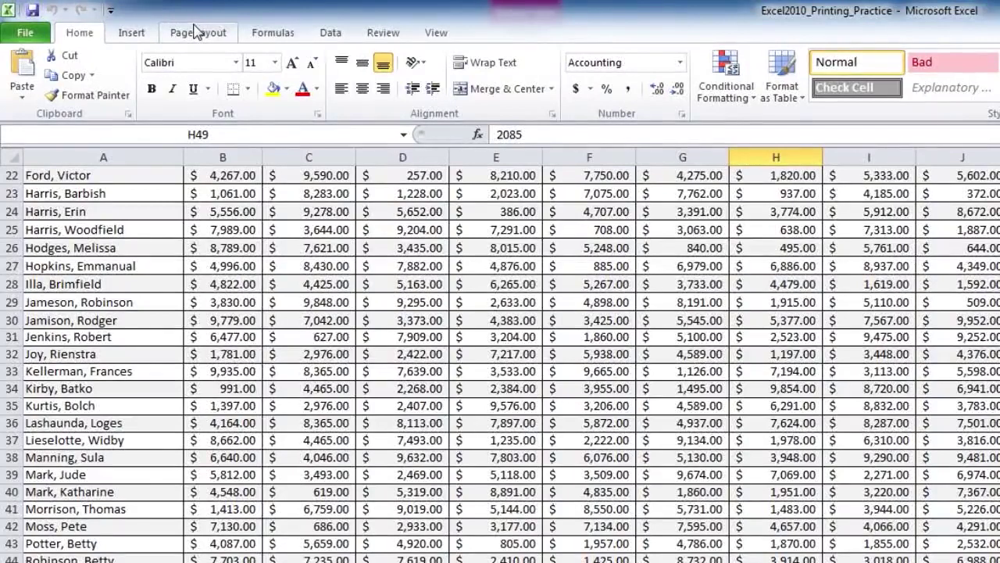
left_click(197, 34)
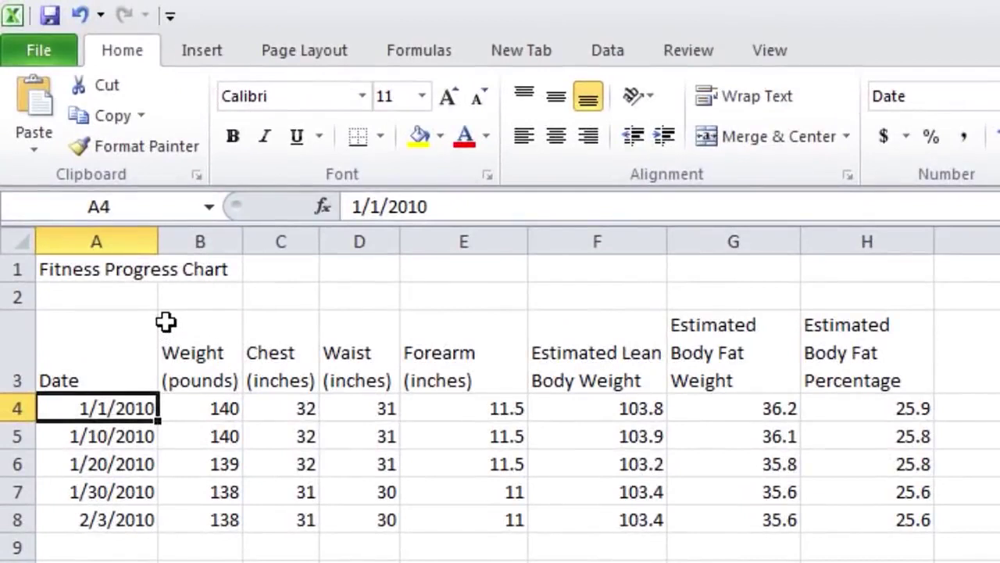
Change the font of the Weight to Forearm headings in B3:E3 to Adobe Gothic Std B.
left_click_drag(167, 323, 443, 359)
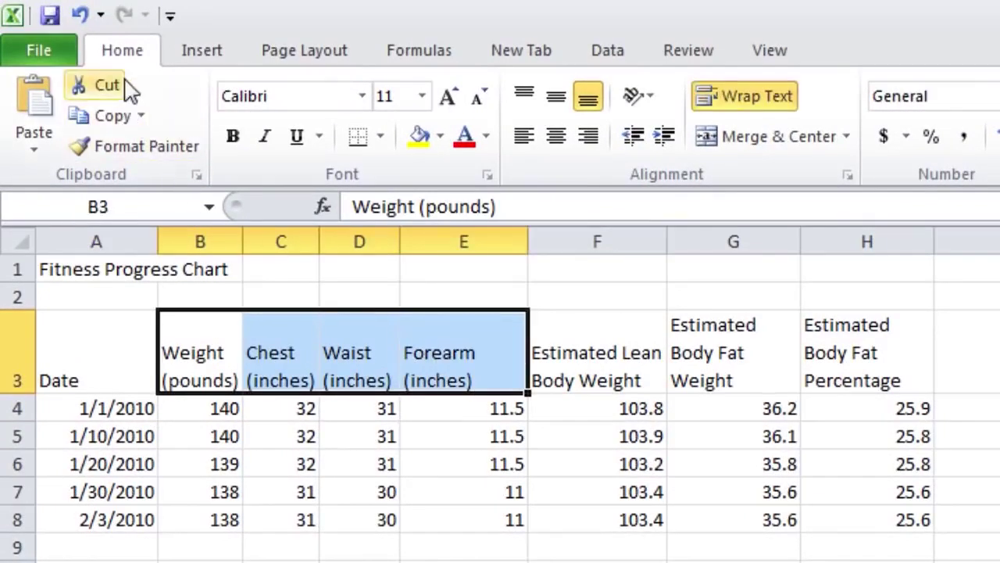
left_click(364, 97)
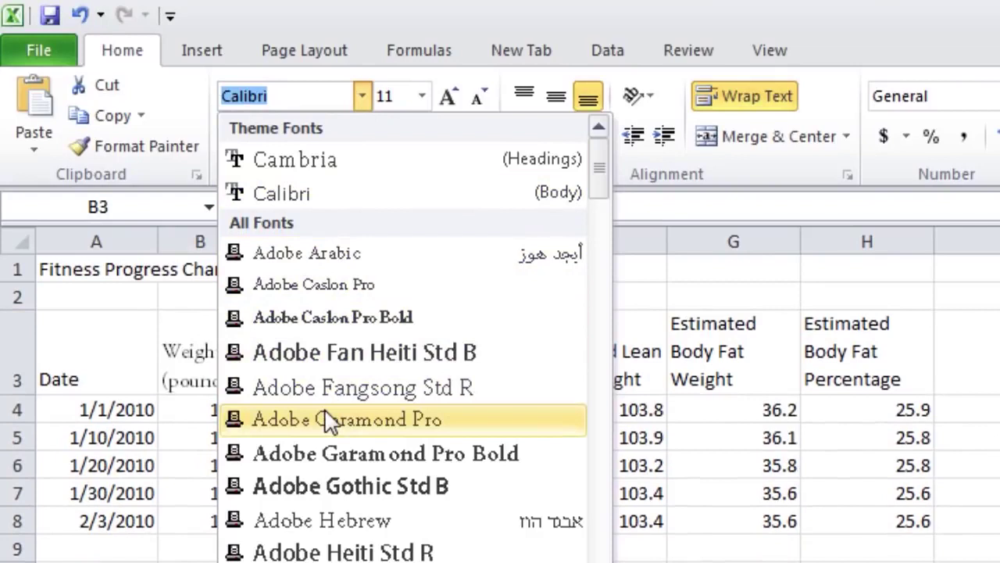
left_click(328, 483)
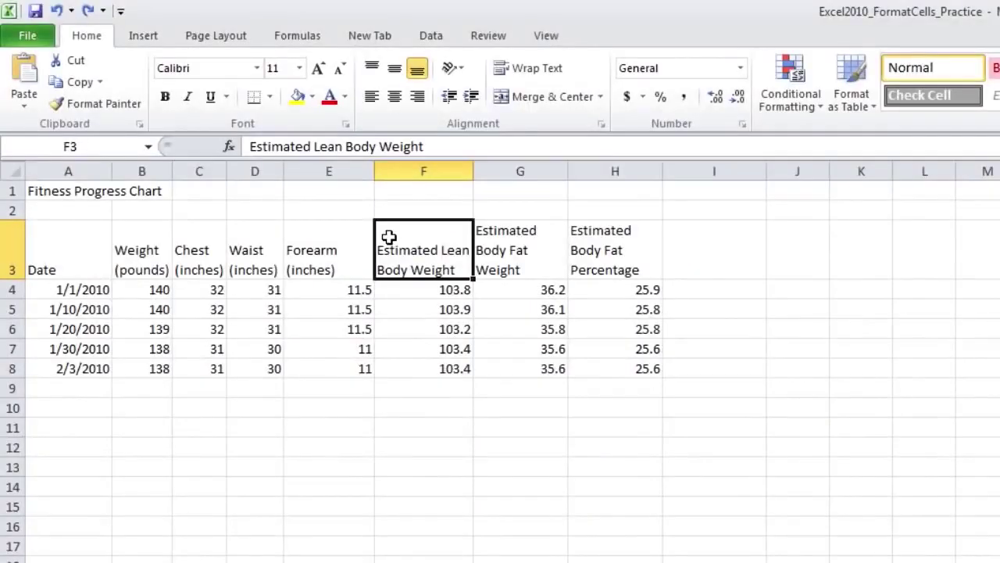
Set the font size of the Estimated Lean Body Weight and Estimated Body Fat Weight headings in F3:G3 to 18.
left_click_drag(388, 237, 518, 270)
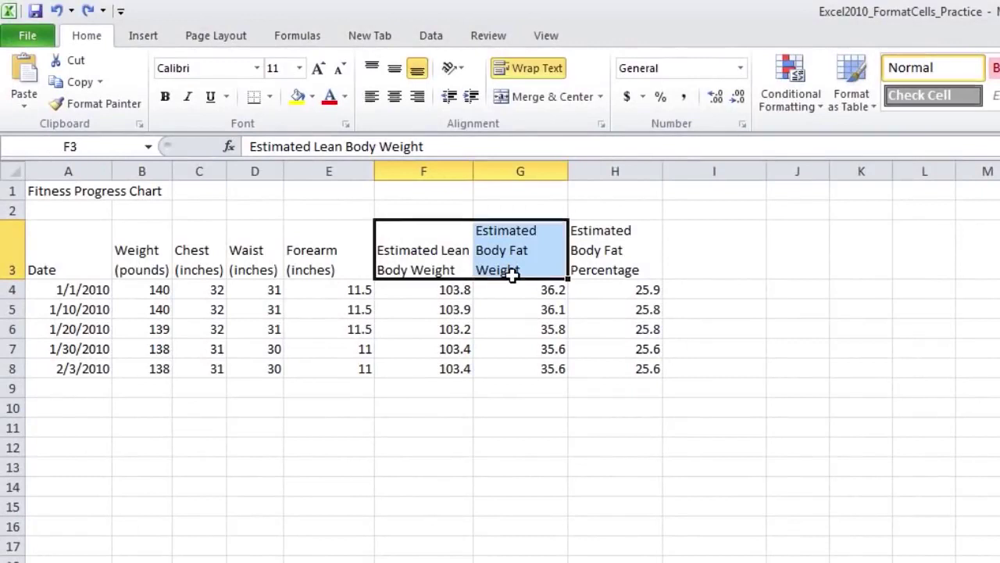
left_click(300, 71)
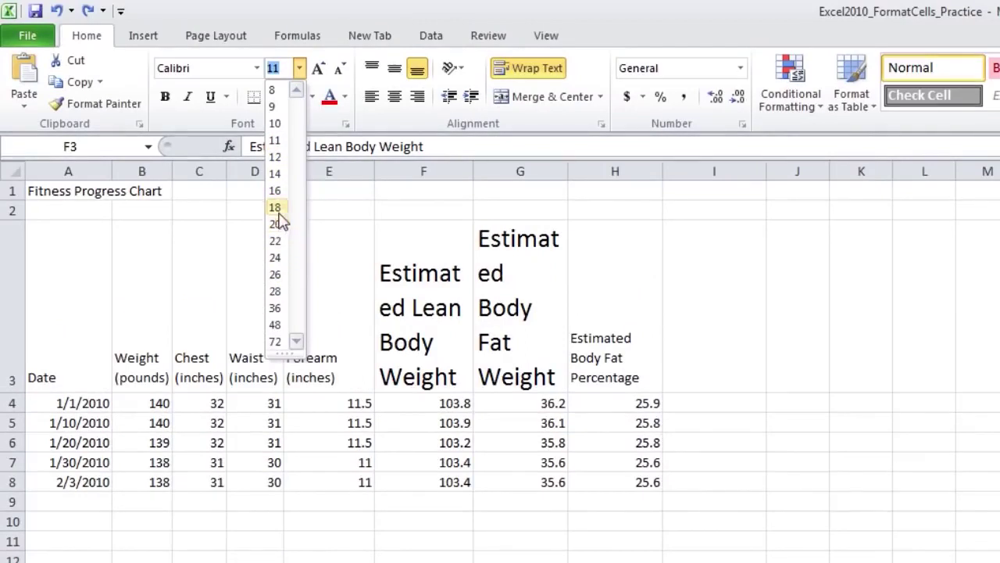
left_click(280, 211)
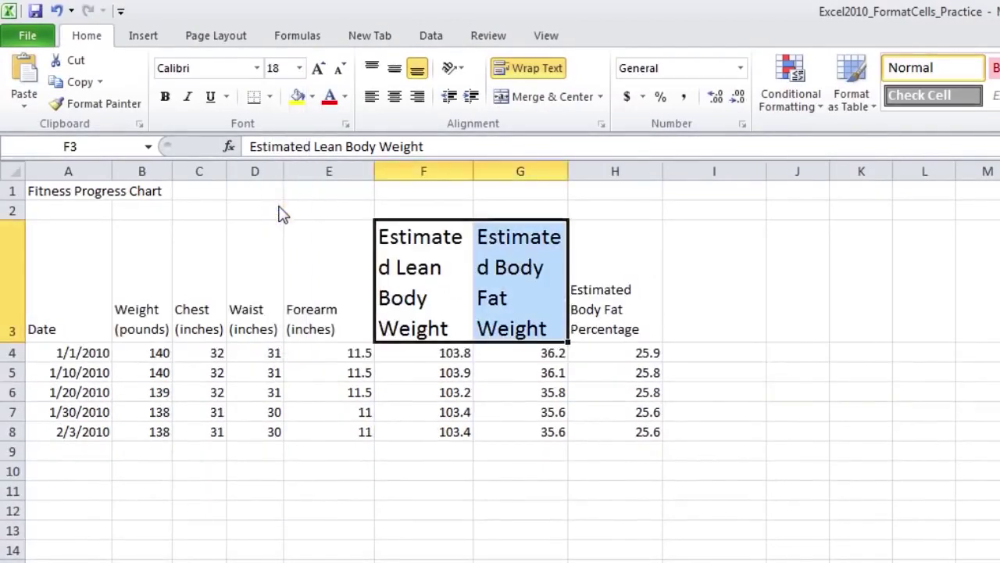
Increase the font size of the headings in F3:G3 stepwise to 24.
left_click(318, 69)
left_click(318, 68)
left_click(318, 69)
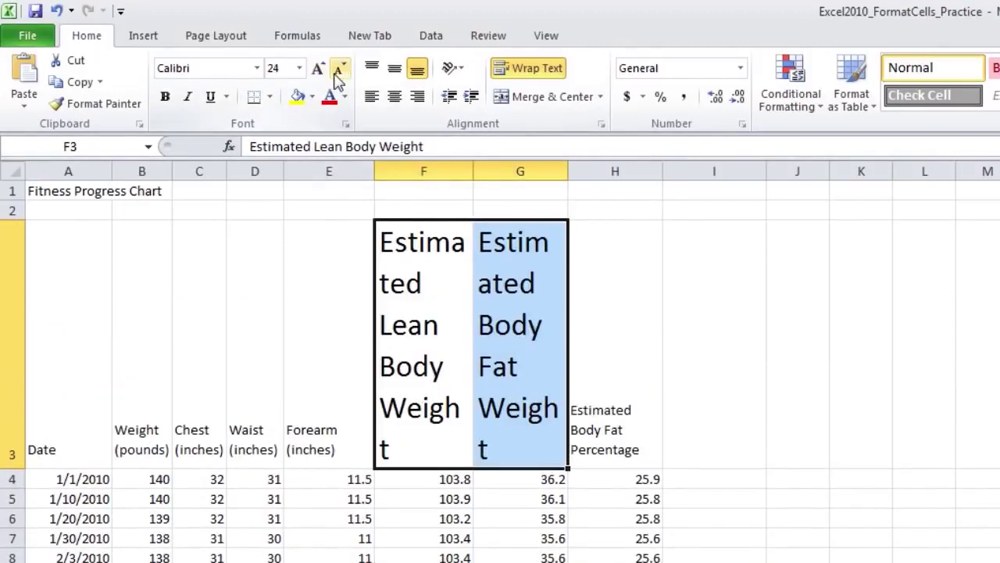
Decrease the font size of the headings in F3:G3 stepwise to 12.
left_click(338, 69)
left_click(338, 69)
left_click(338, 69)
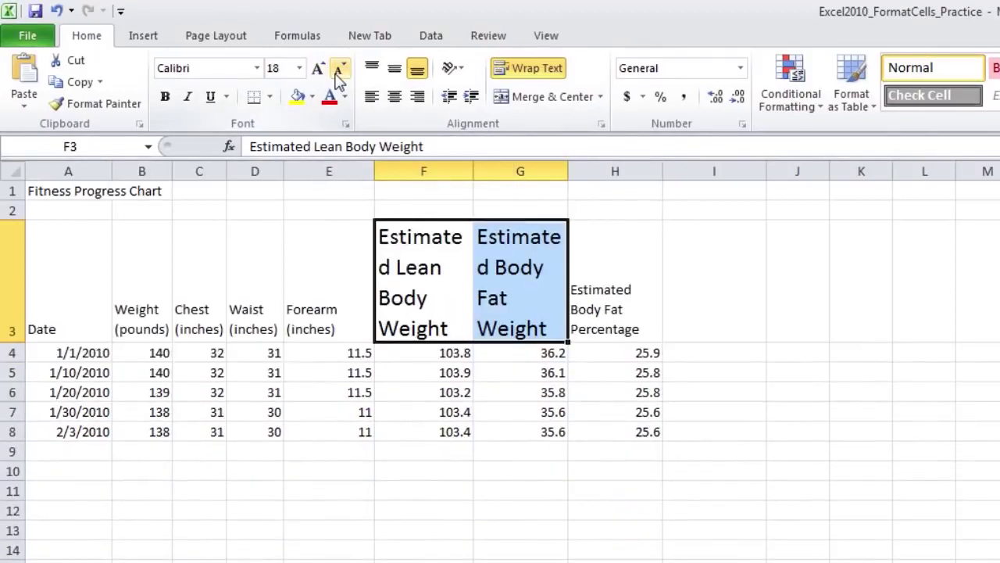
left_click(339, 69)
left_click(338, 68)
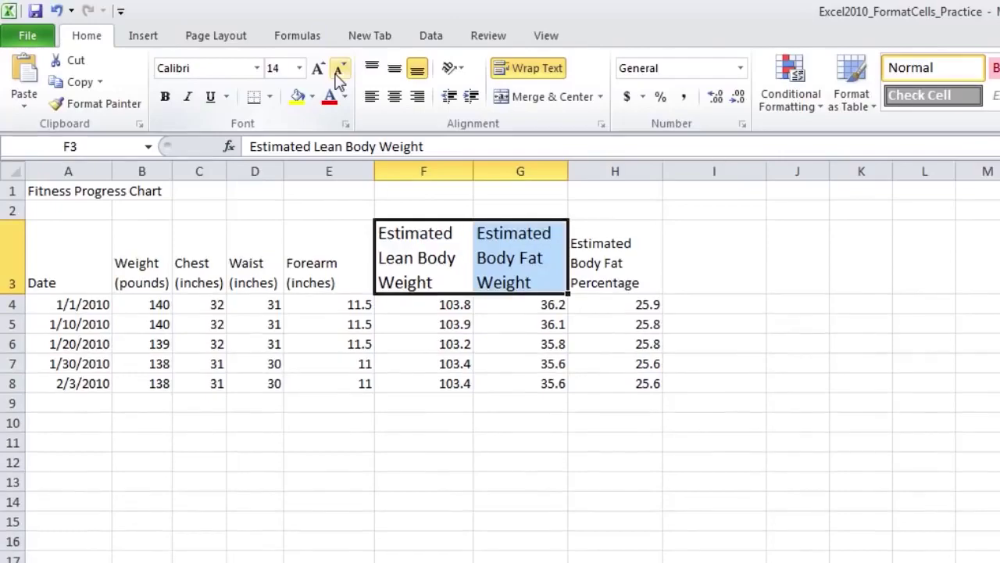
left_click(338, 69)
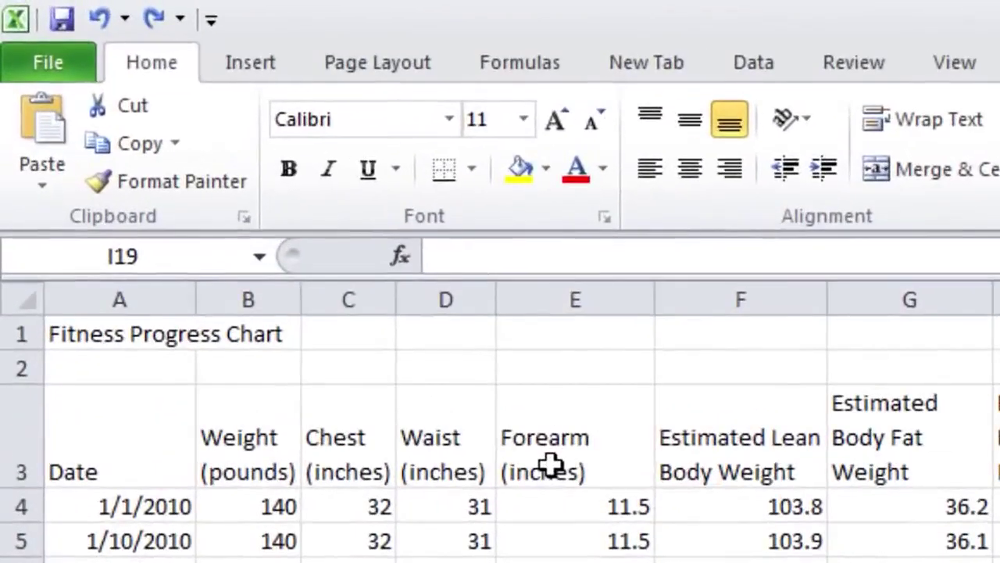
Make the Forearm (inches) heading in cell E3 bold, italic and underlined.
left_click(192, 161)
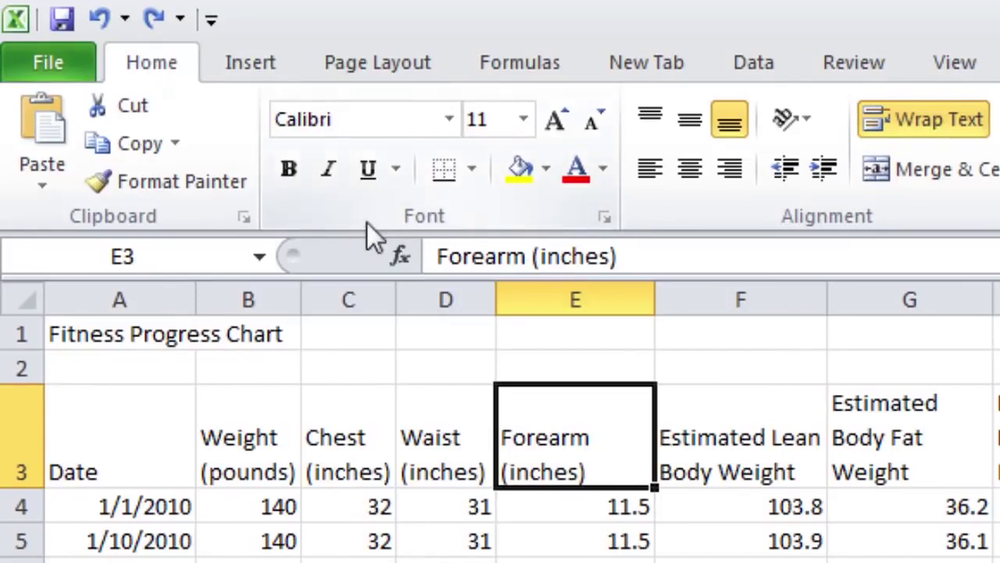
left_click(292, 177)
left_click(326, 170)
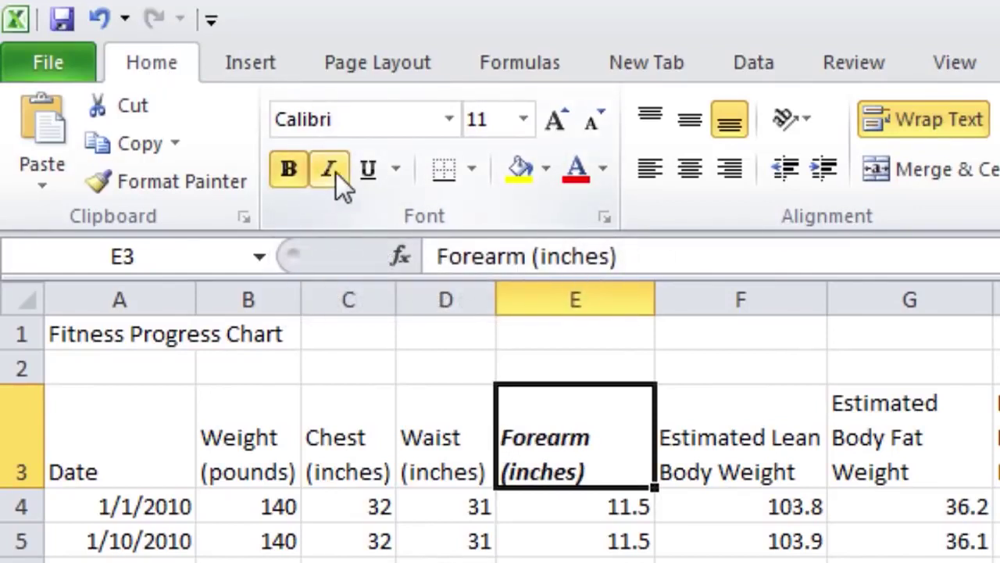
left_click(358, 171)
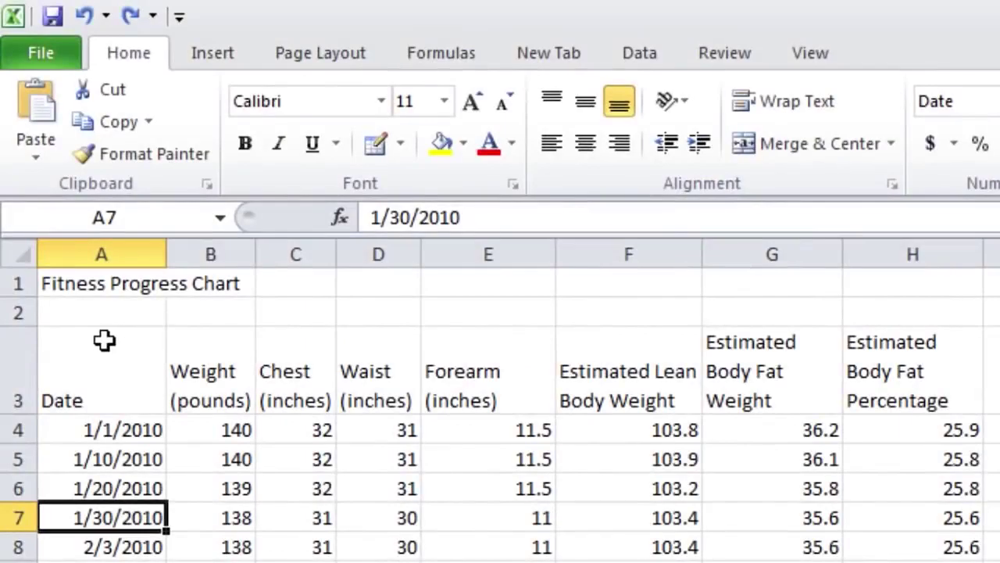
Select the Date and Weight (pounds) headings in A3:B3 and open the list of border options.
left_click(104, 340)
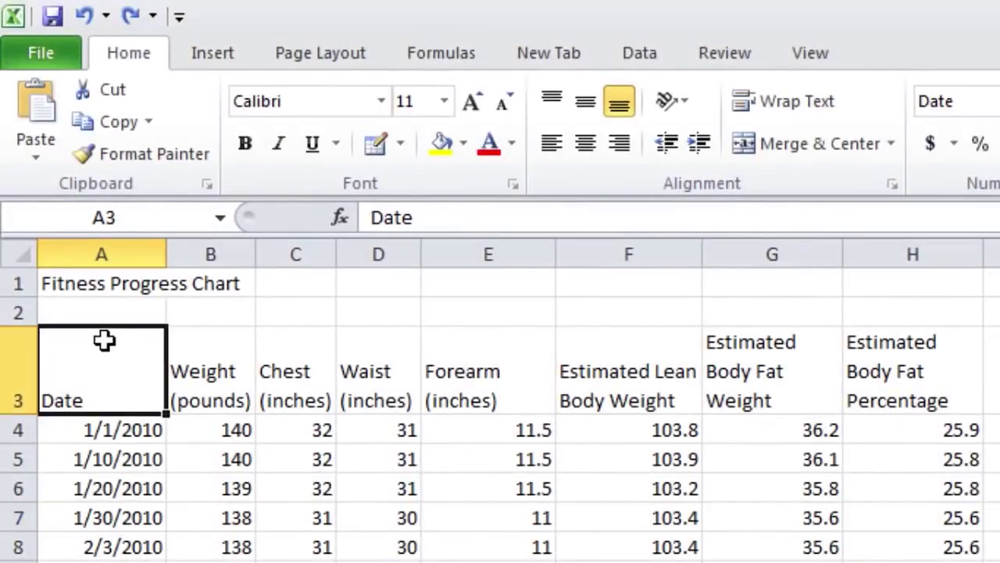
left_click_drag(107, 339, 176, 351)
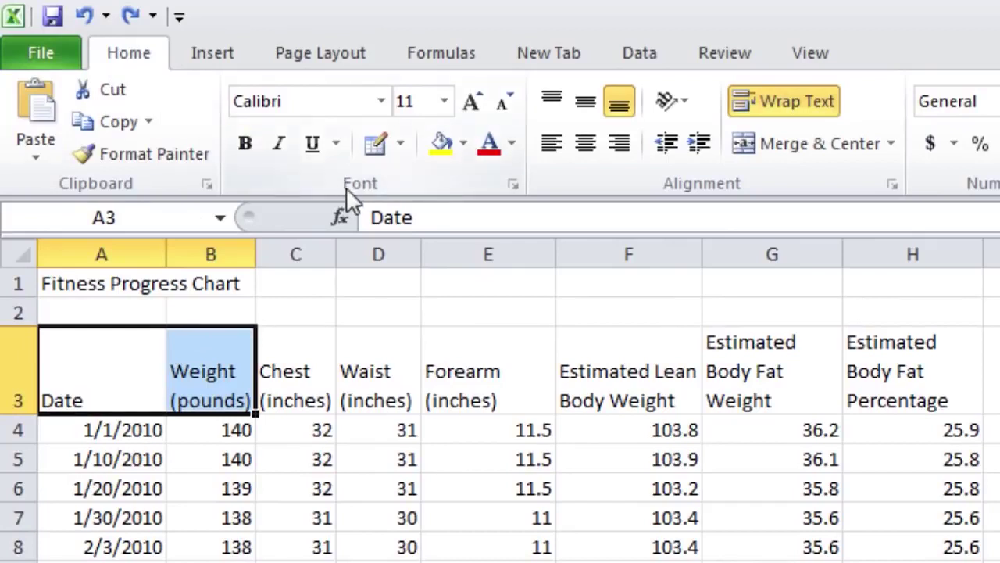
left_click(400, 146)
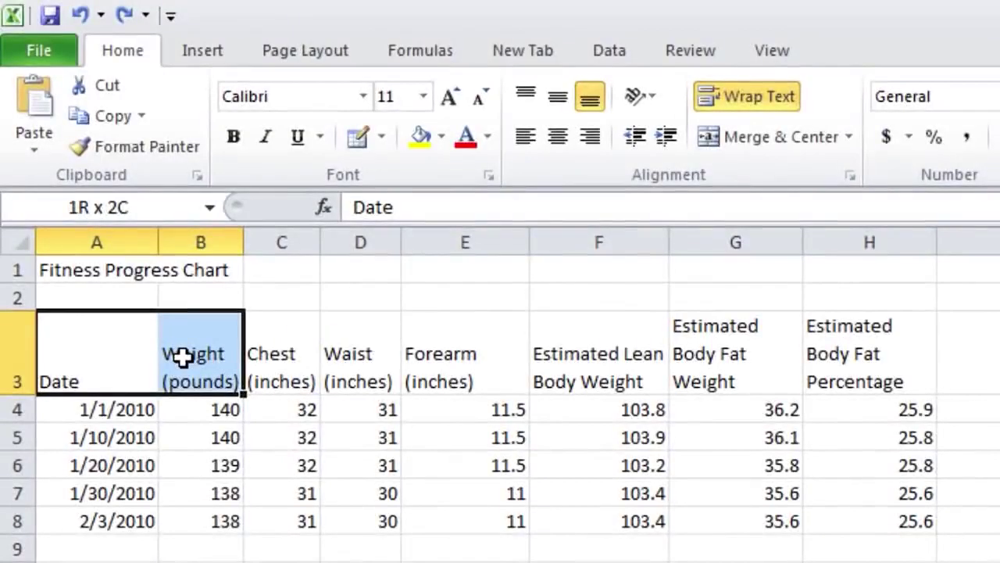
Open the font color choices for headings A3:B3, and the fill color choices for cells A4:B4.
left_click_drag(183, 356, 183, 356)
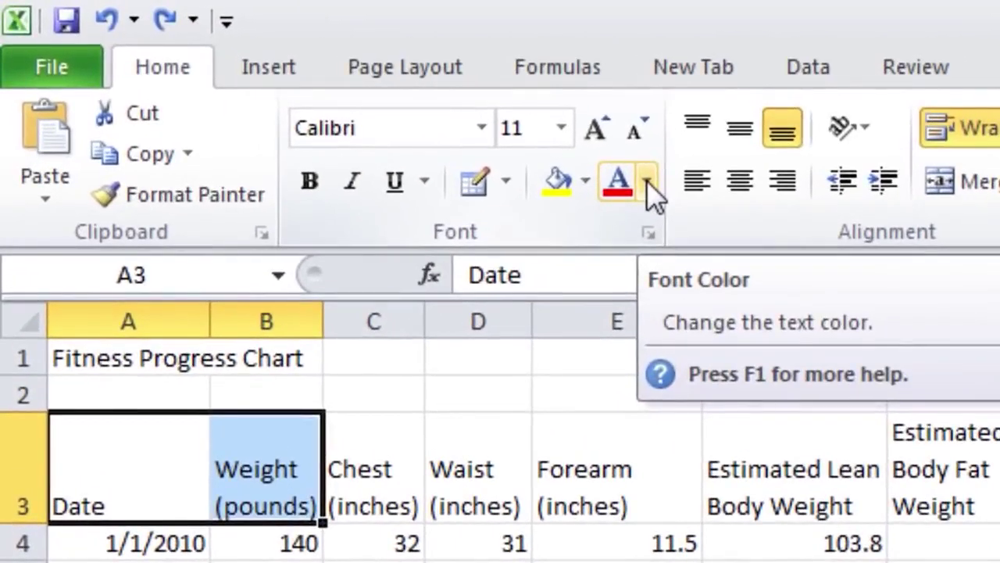
left_click(646, 182)
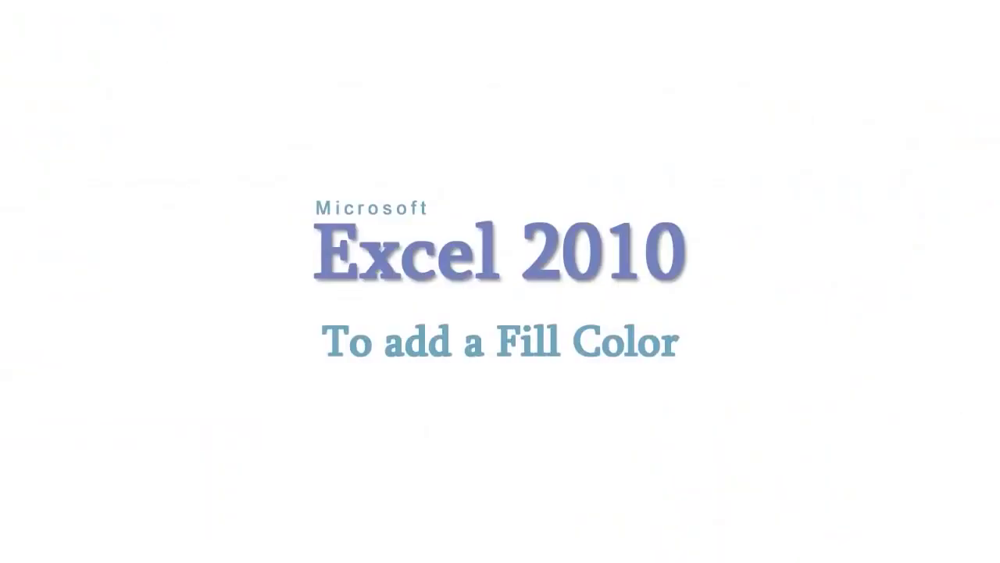
left_click_drag(117, 409, 213, 414)
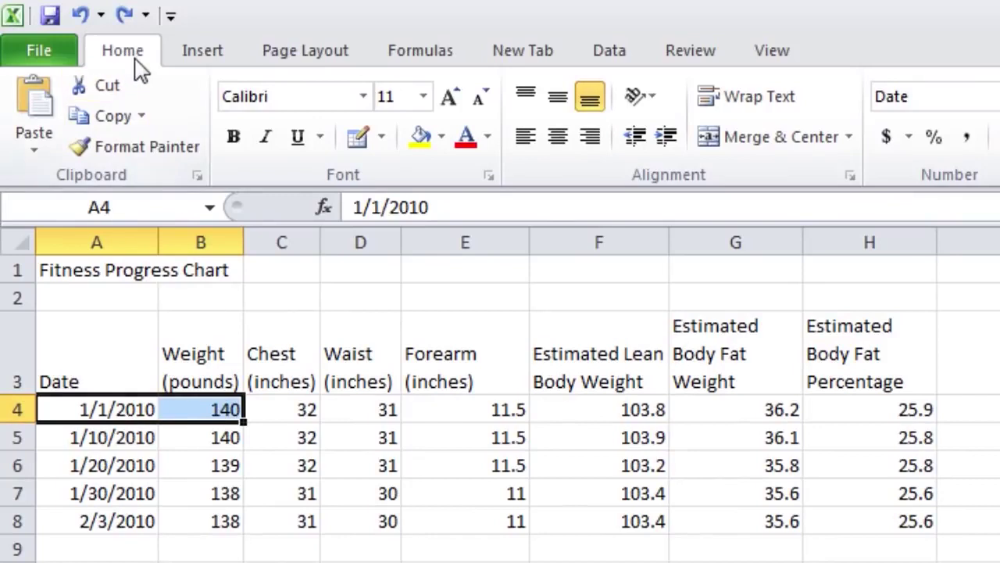
left_click(442, 139)
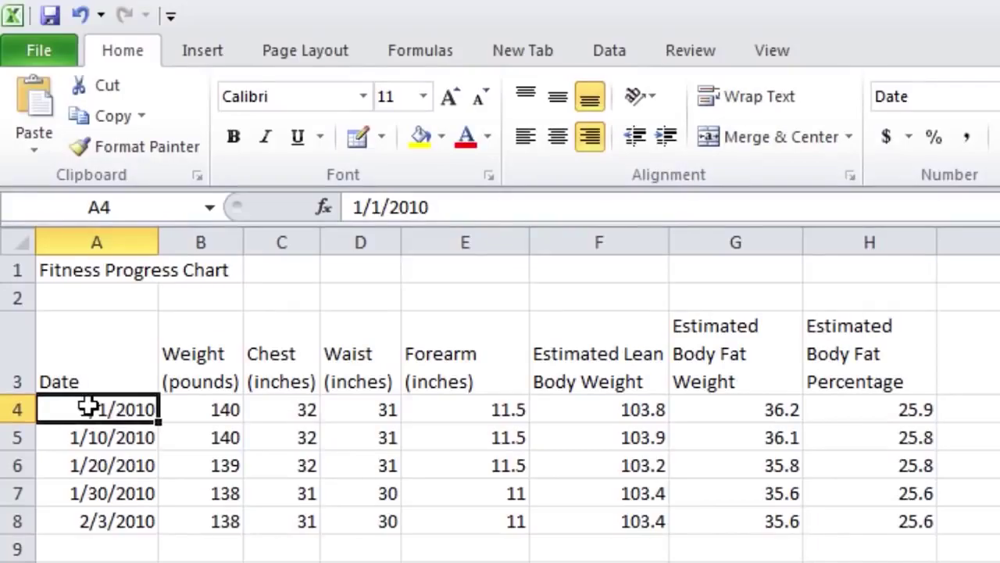
Align the dates in A4:A8 left, center them, and set them back to right alignment.
left_click_drag(103, 424, 119, 521)
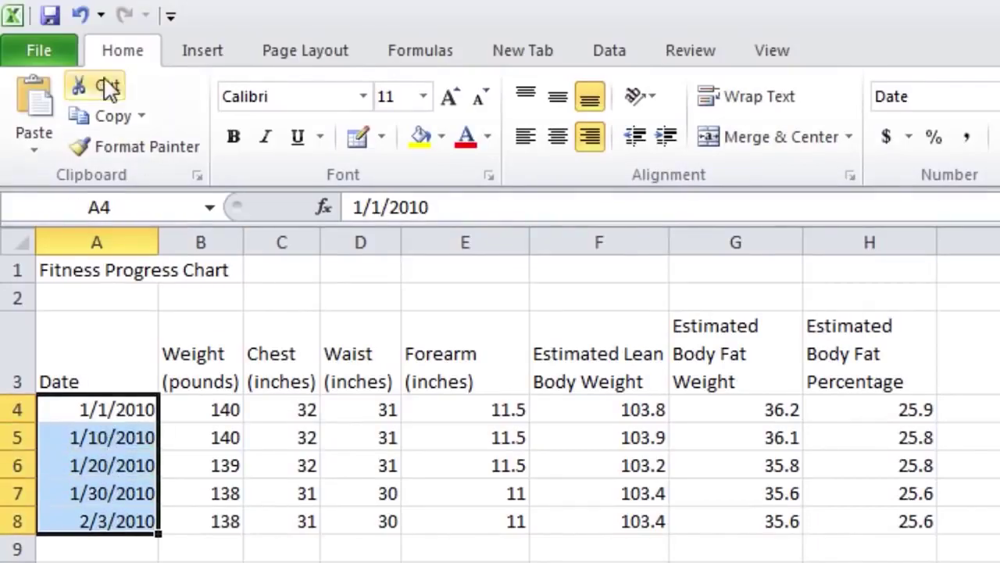
left_click(527, 147)
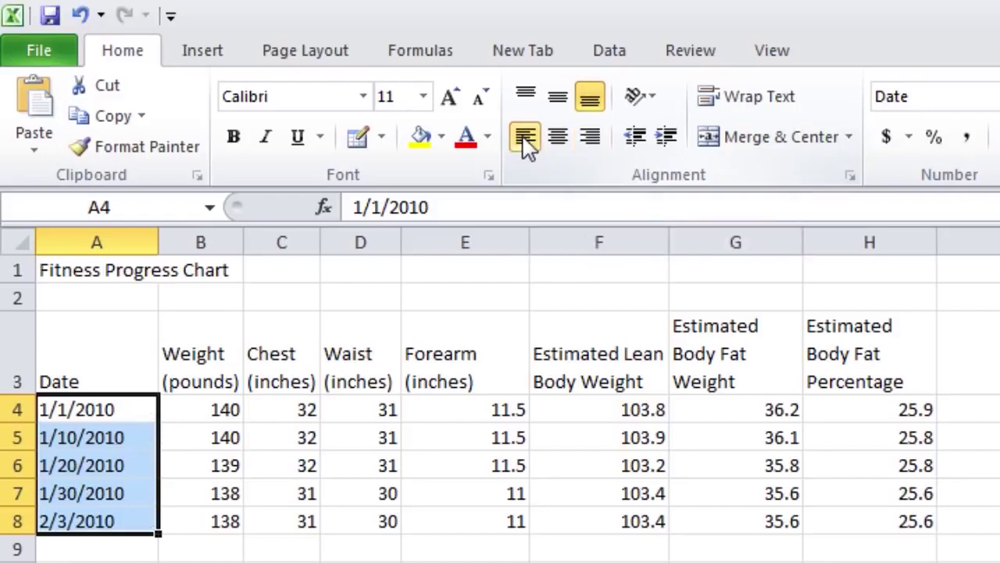
left_click(559, 147)
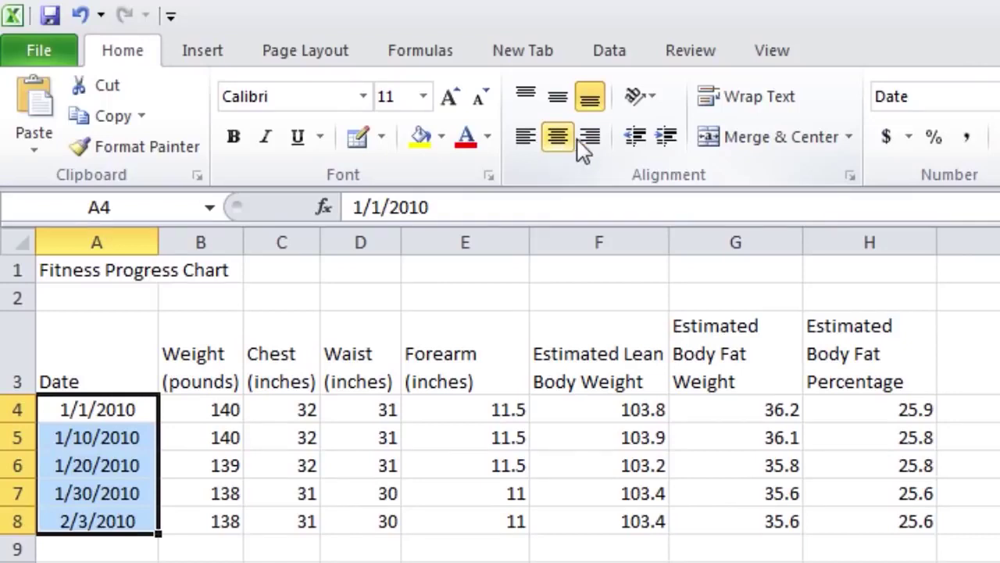
left_click(584, 146)
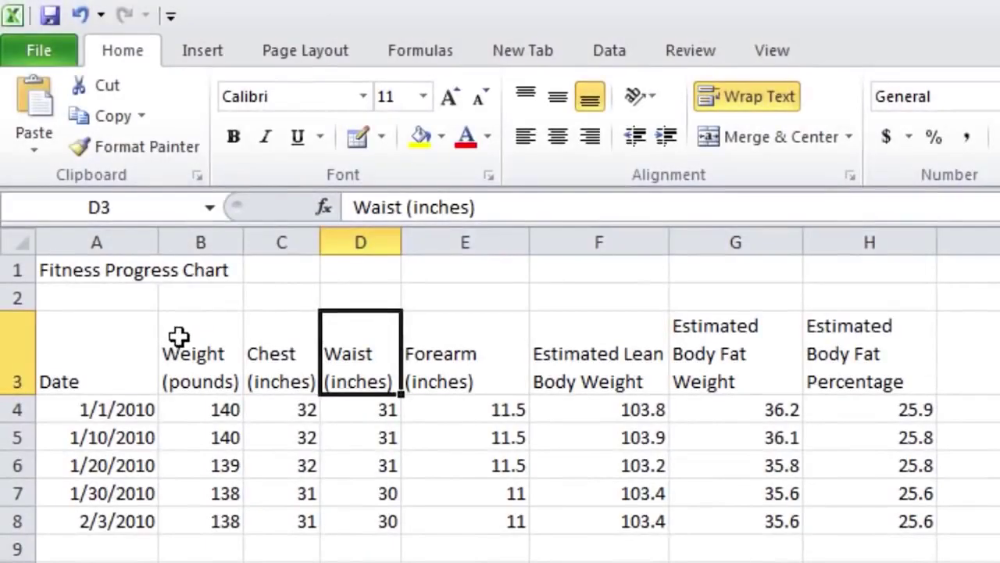
Align the Weight, Chest and Waist headings in B3:D3 to the top, the middle and back to the bottom of their cells.
left_click_drag(227, 356, 358, 360)
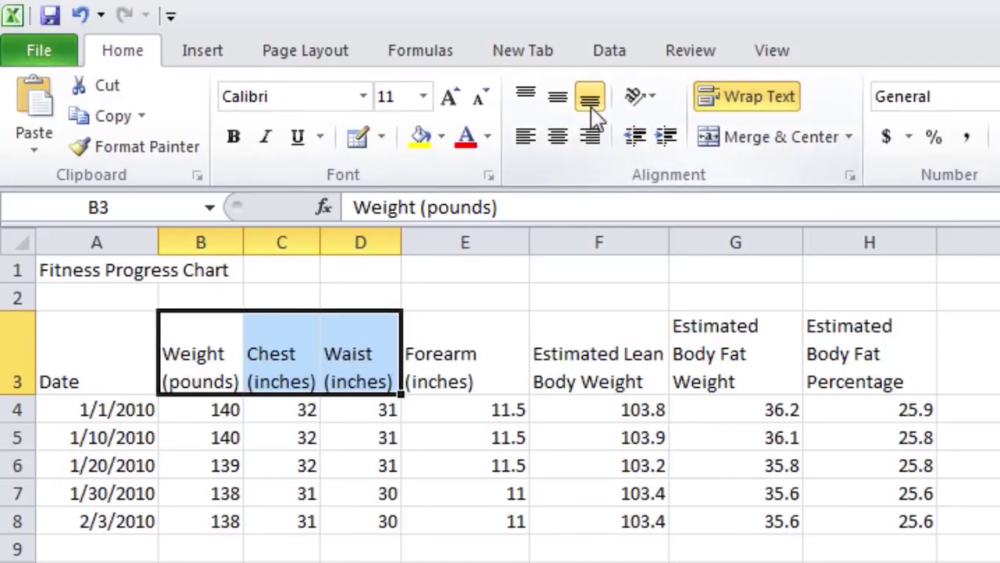
left_click(526, 97)
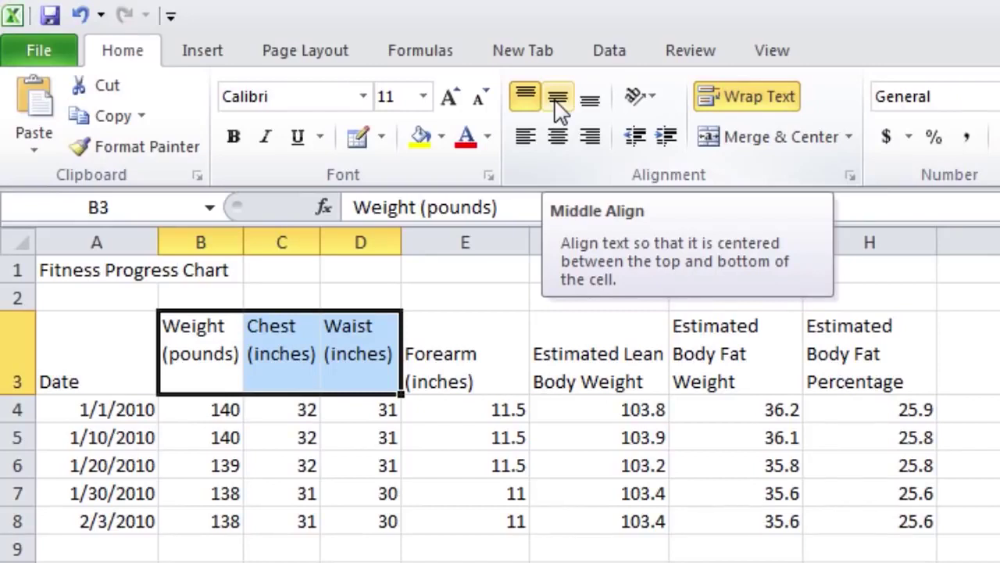
left_click(558, 101)
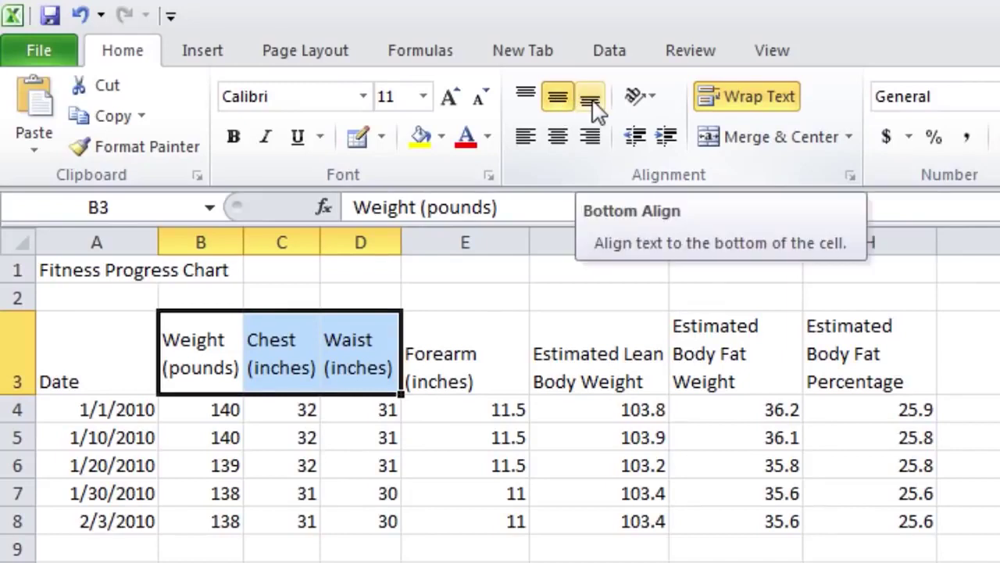
left_click(591, 100)
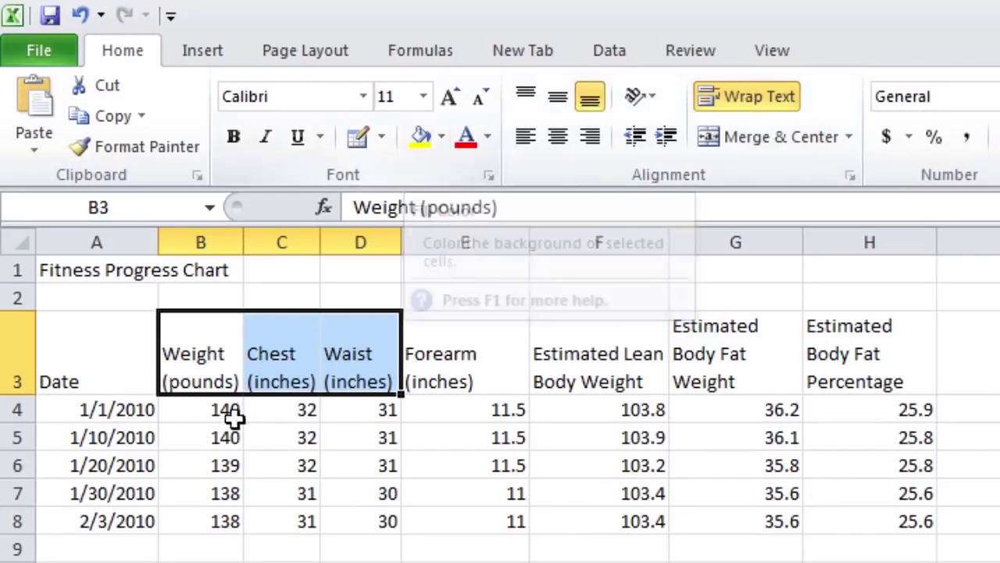
left_click(97, 418)
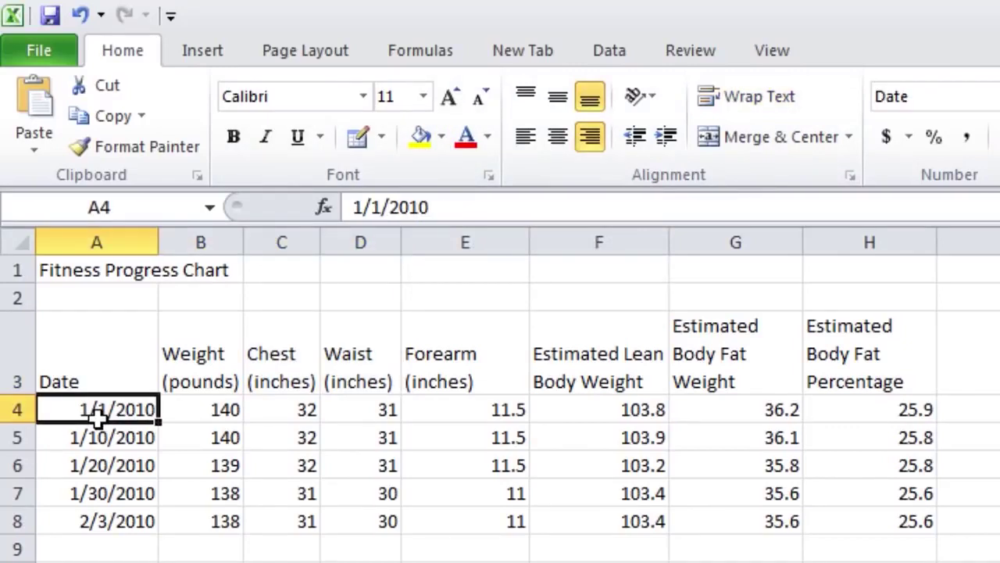
left_click(217, 370)
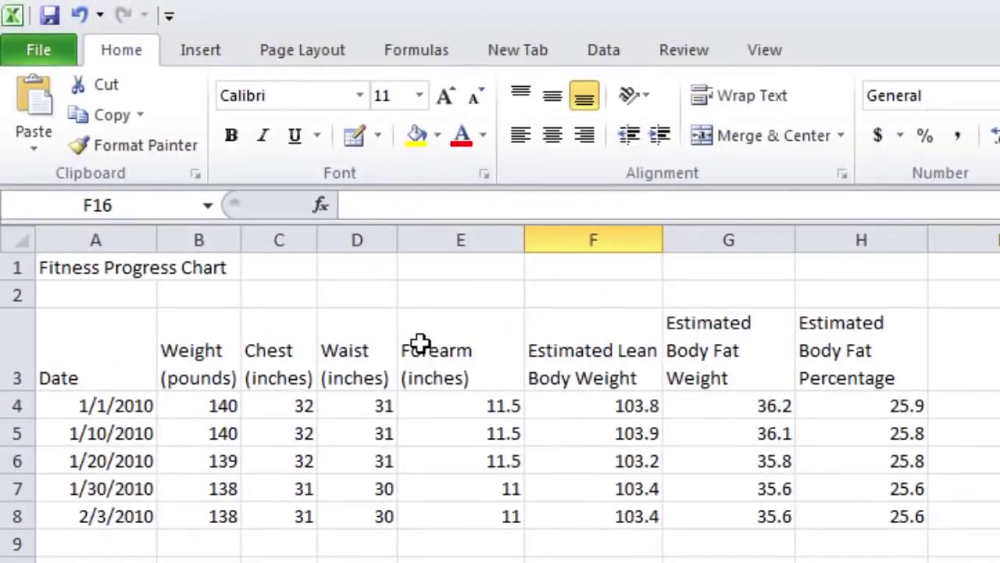
Select the Forearm heading and values in E3:E8 and open the list of number formats.
left_click_drag(420, 342, 471, 505)
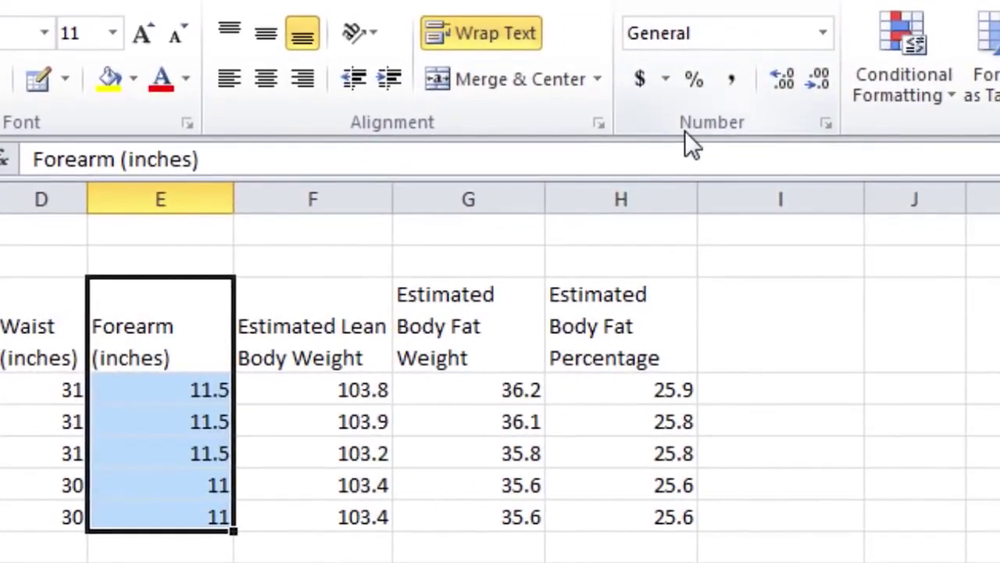
left_click(823, 35)
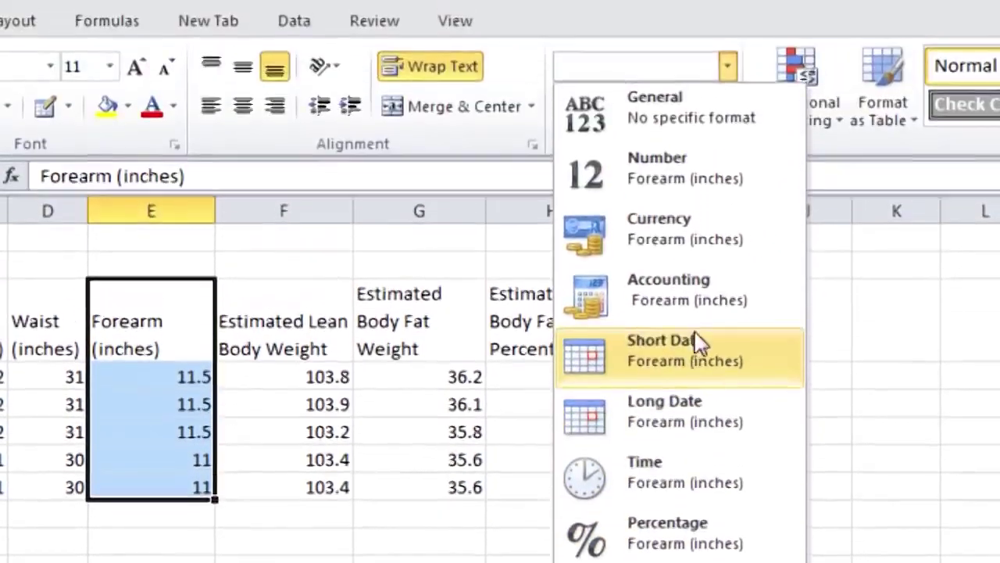
left_click(730, 70)
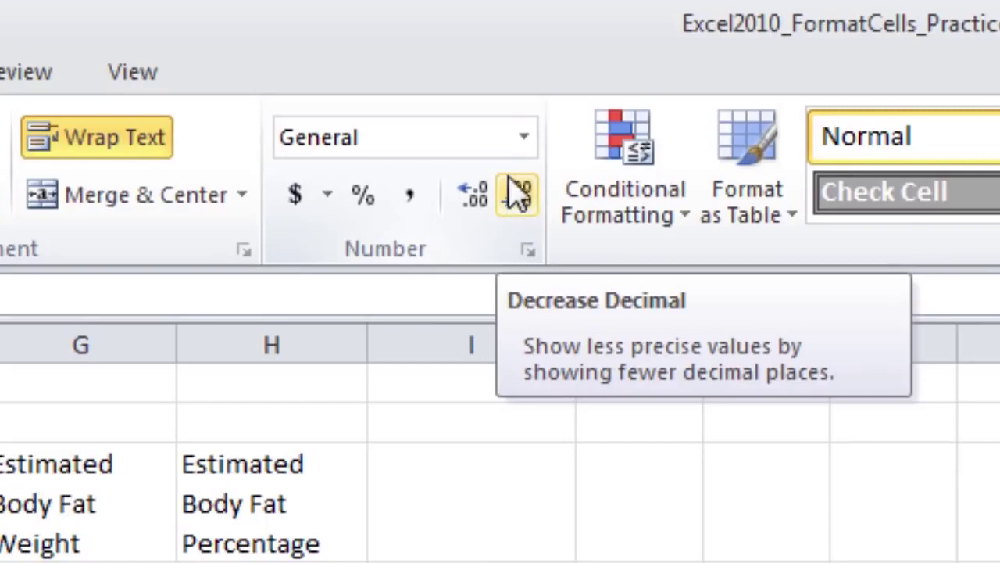
left_click(526, 141)
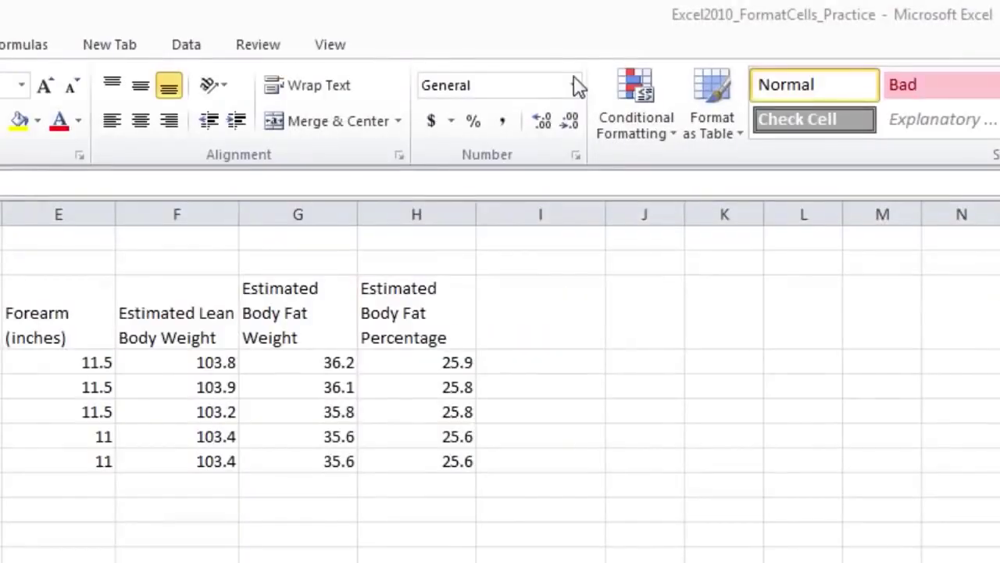
left_click(574, 86)
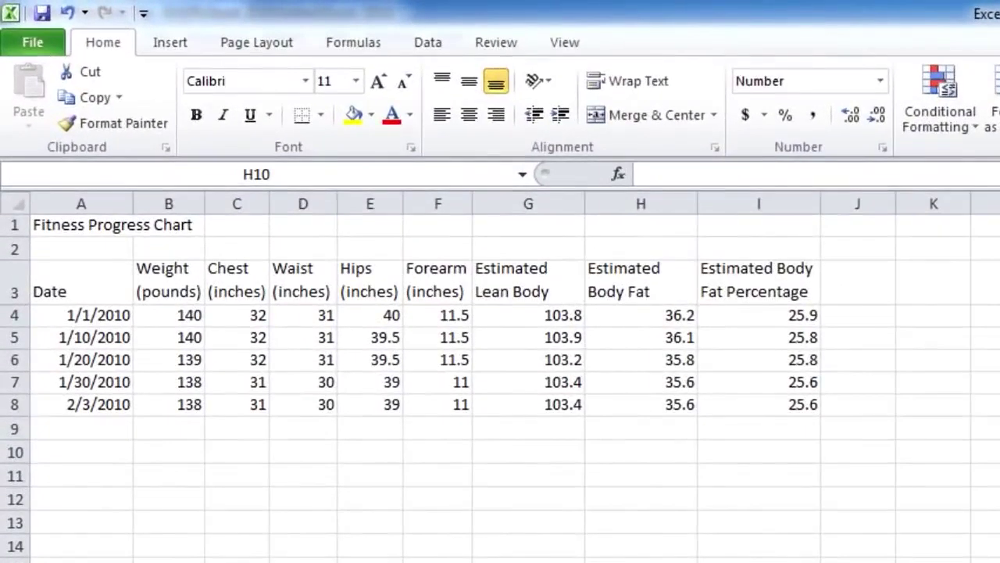
Enter the value 4 in cell H10 with the Number format.
left_click(769, 88)
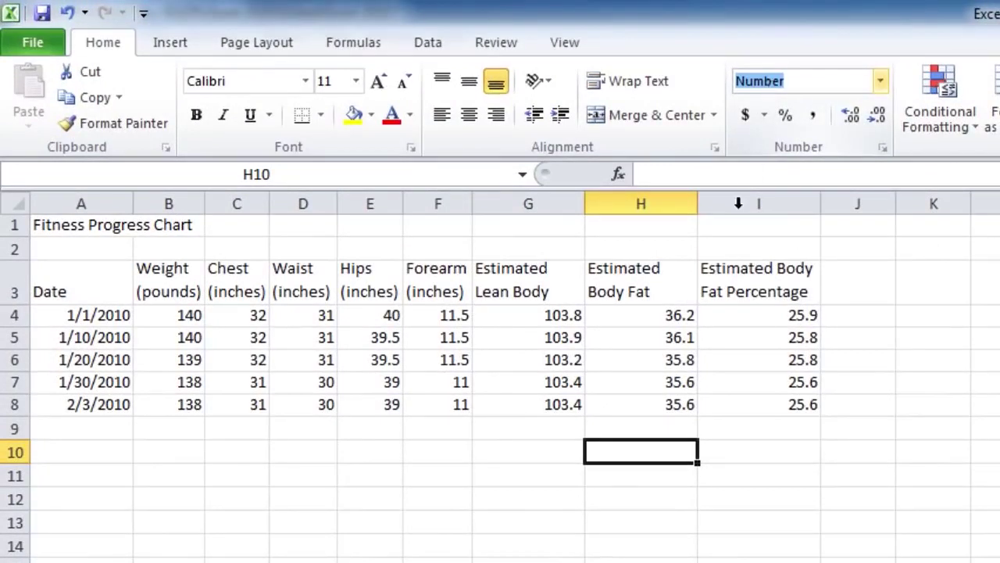
left_click(677, 453)
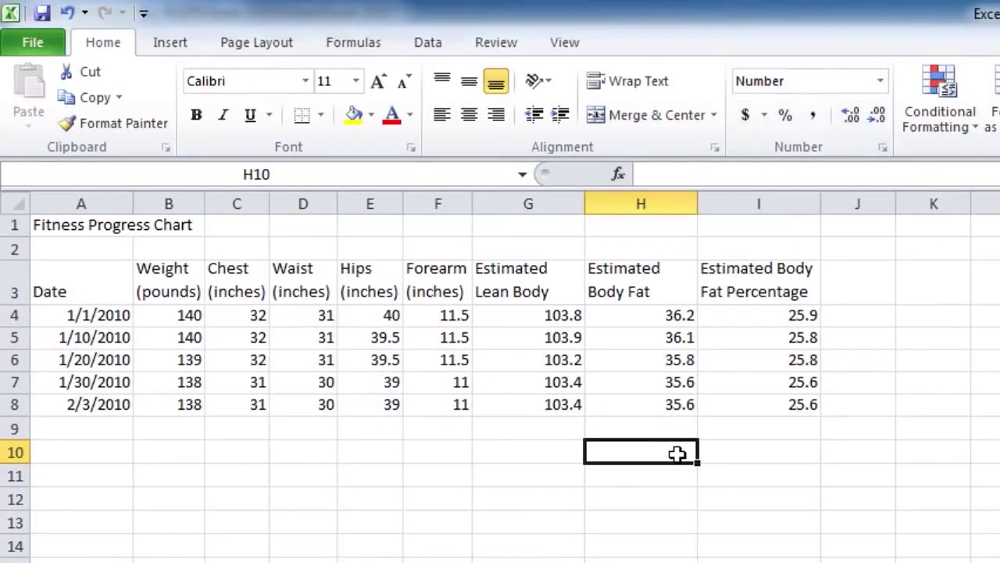
type("4")
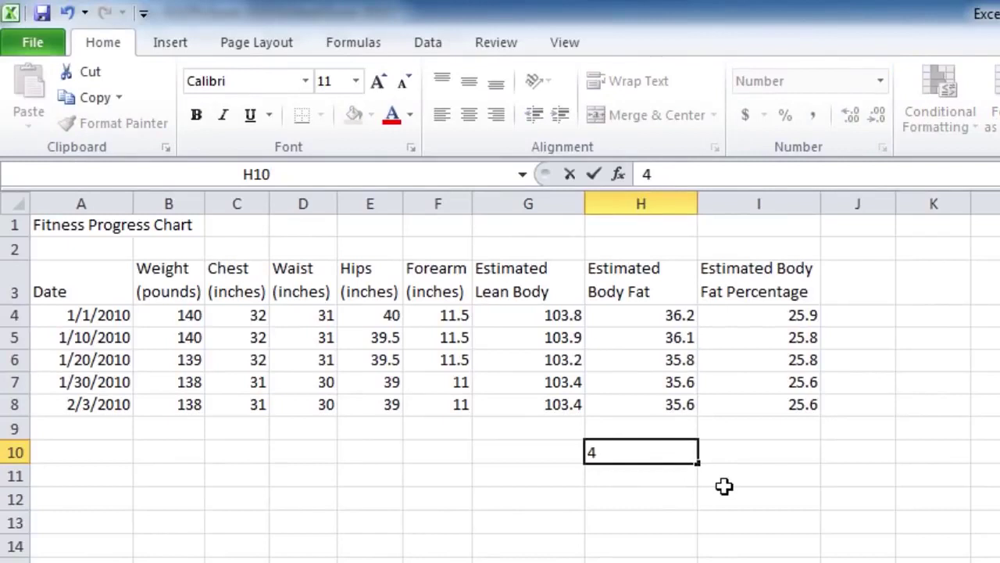
key("Return")
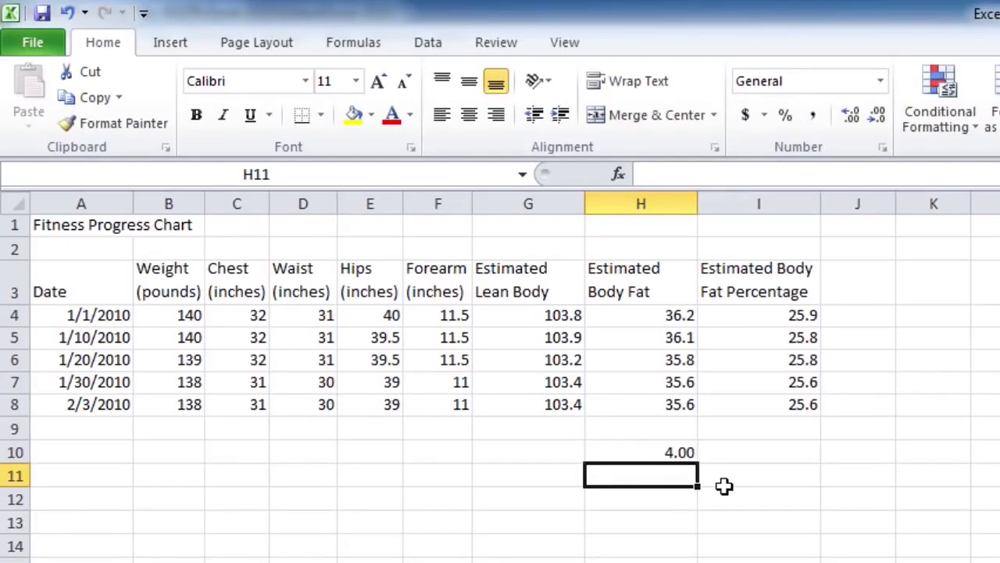
Apply the Currency format to cell H10 and enter the value 4.
left_click(625, 453)
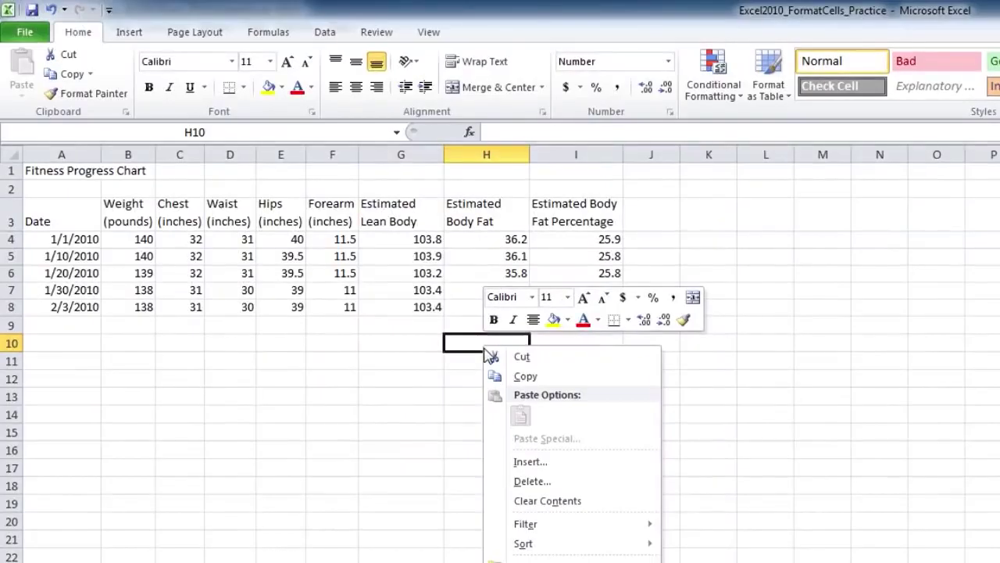
left_click(668, 62)
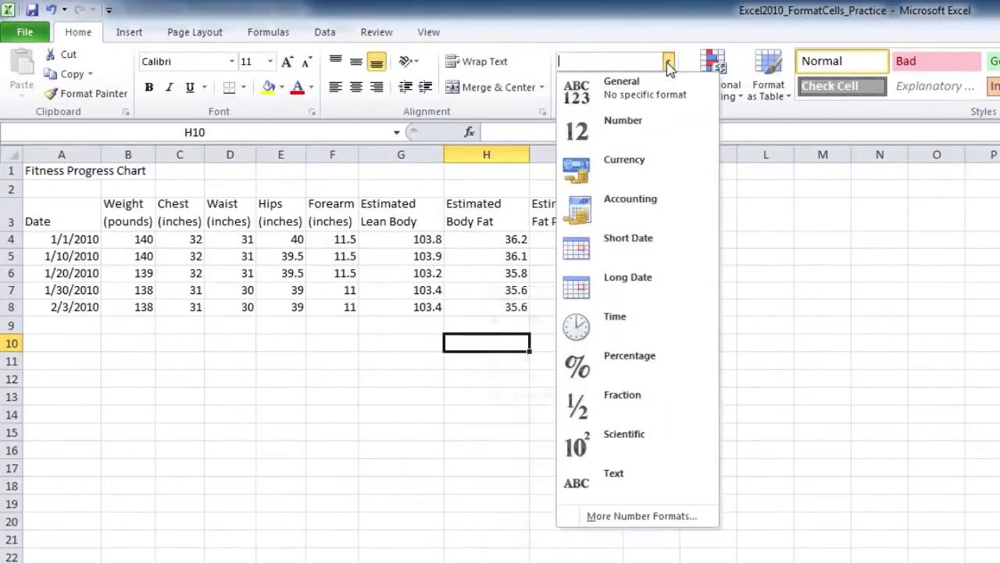
left_click(648, 164)
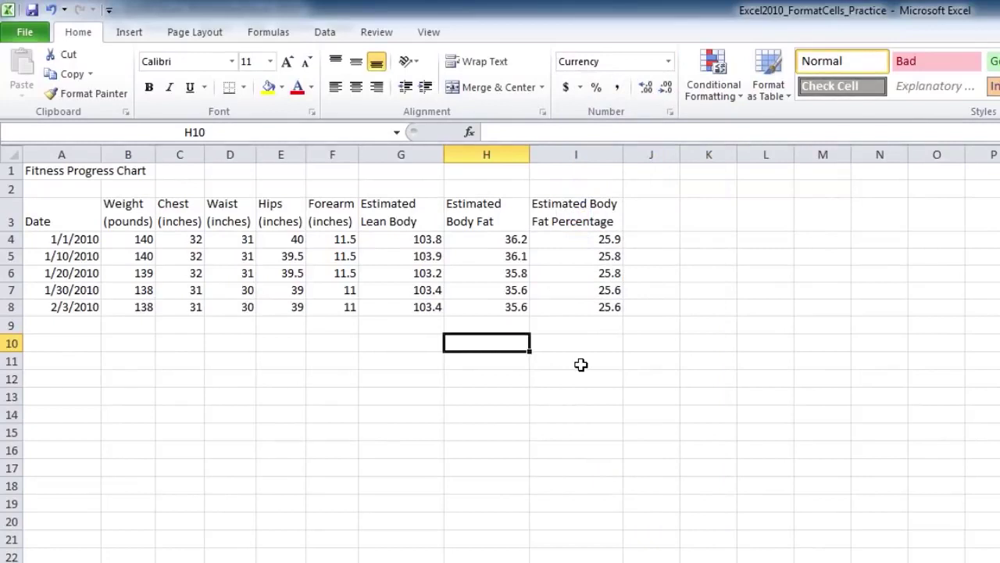
type("4")
key("Return")
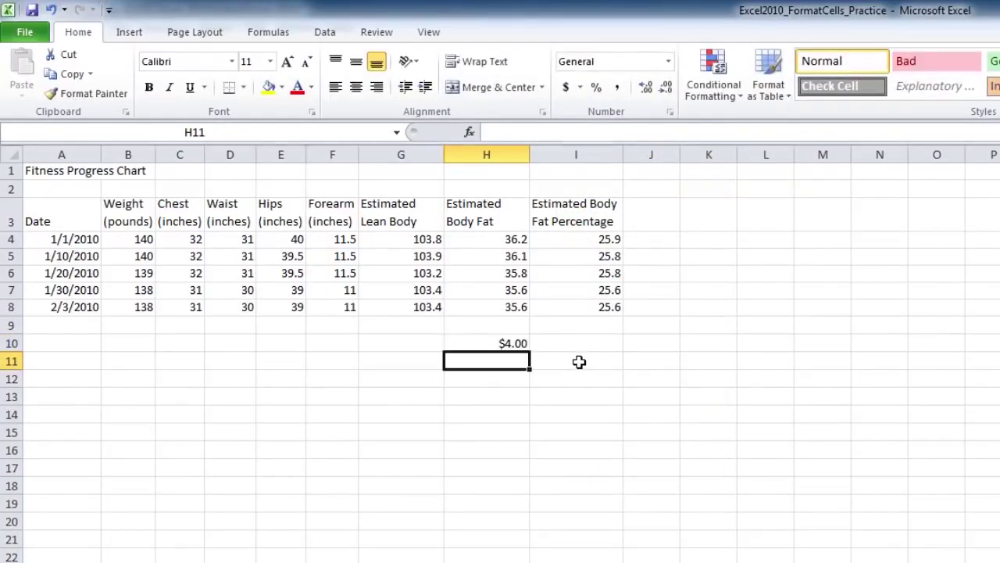
Apply the Percentage format to cell H10 and enter the value .75.
key("Up")
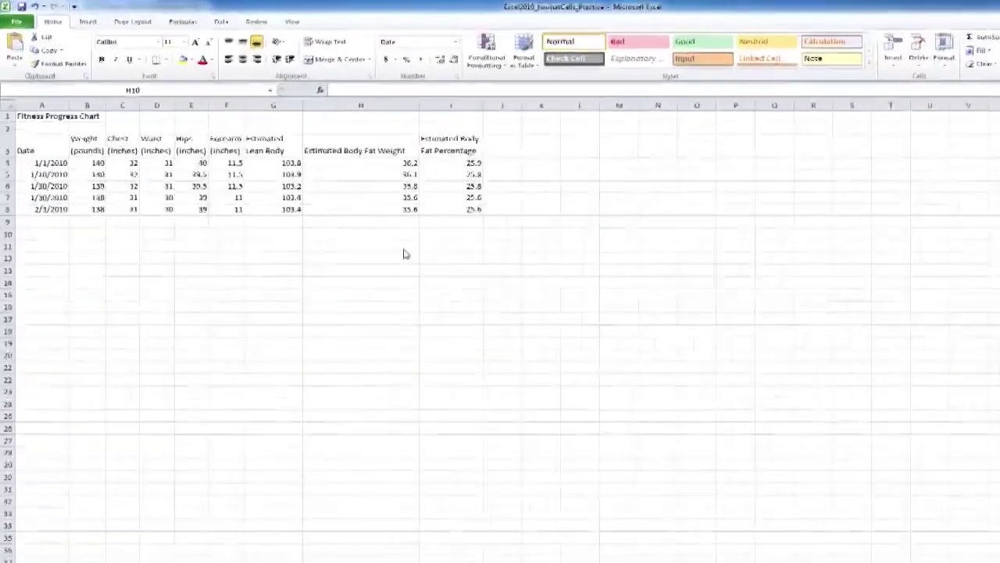
left_click(455, 42)
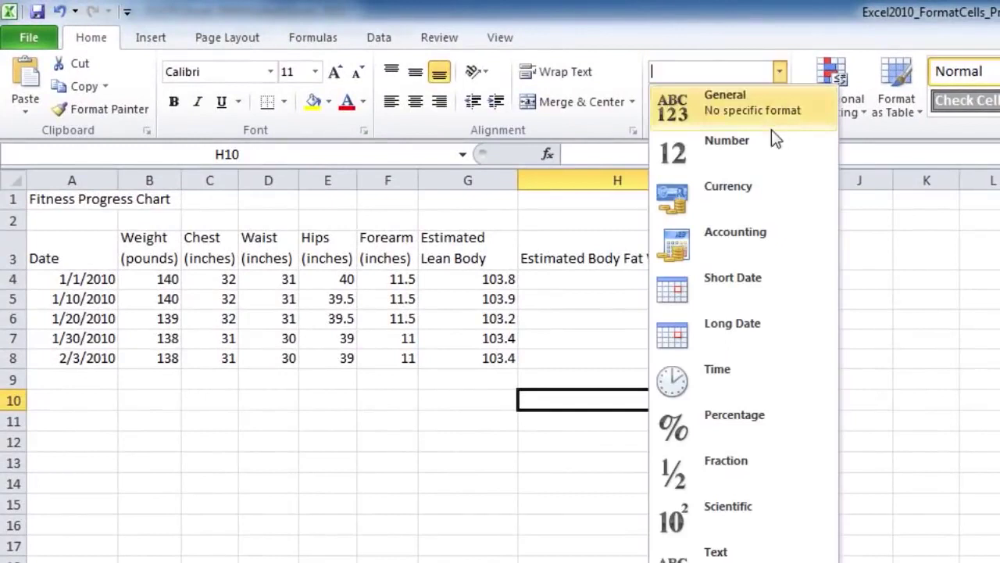
left_click(706, 415)
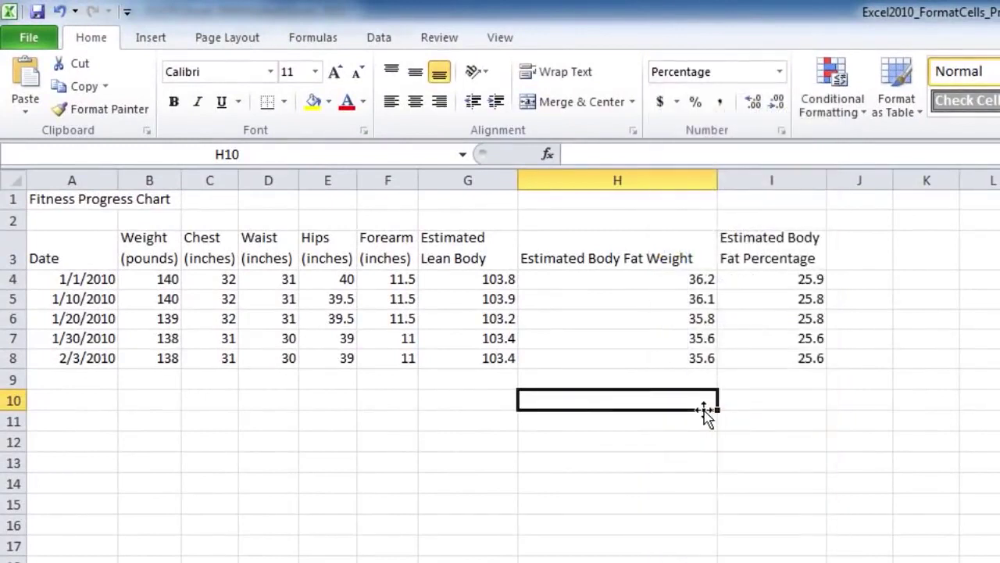
type(".75")
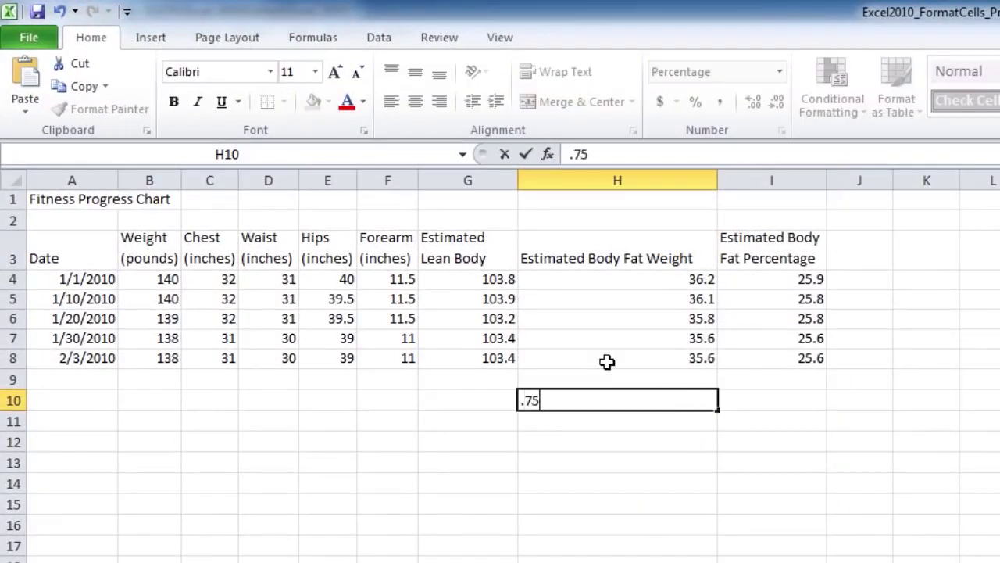
key("Return")
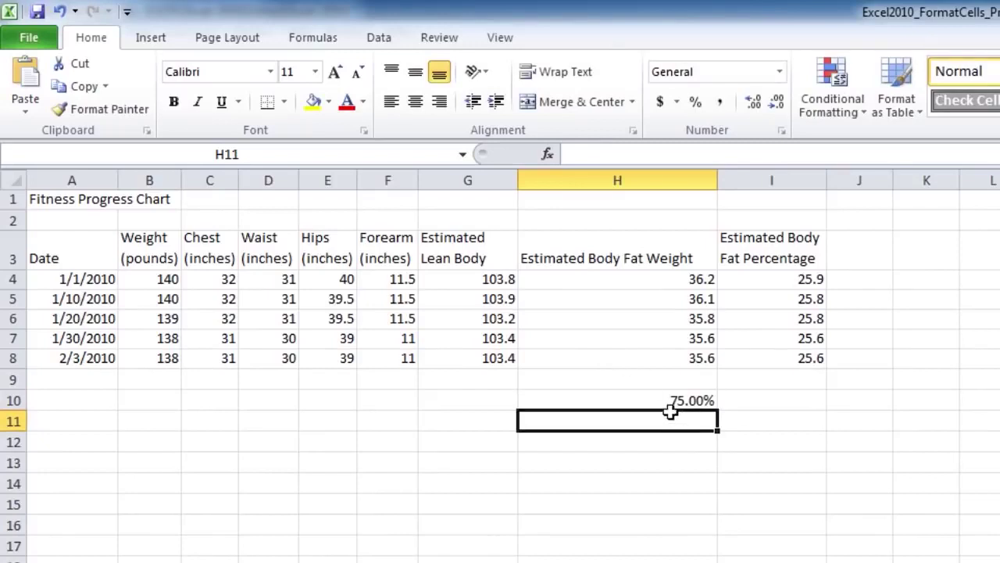
Apply the Fraction format to cell H10 and enter the value 1/4.
left_click(633, 404)
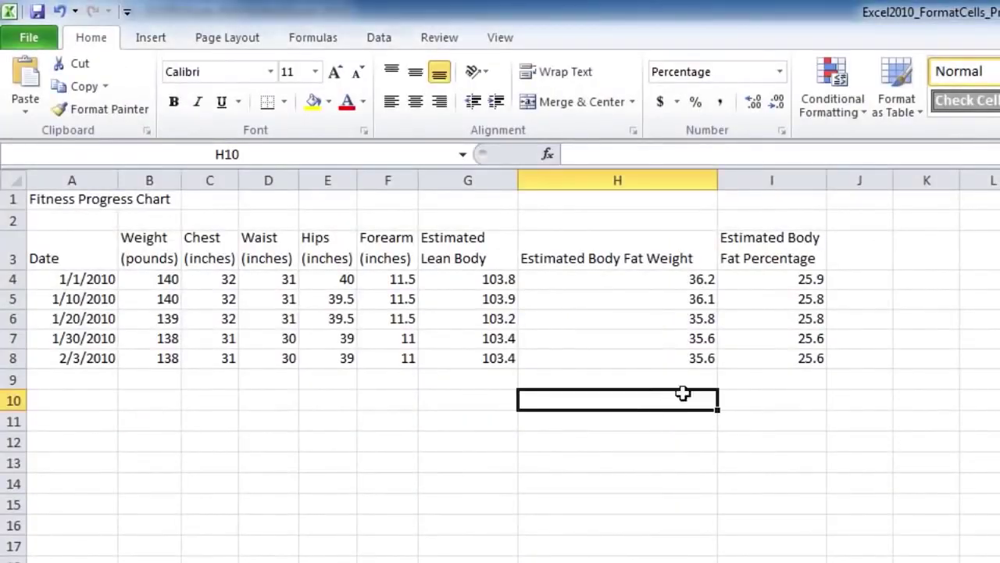
left_click(779, 71)
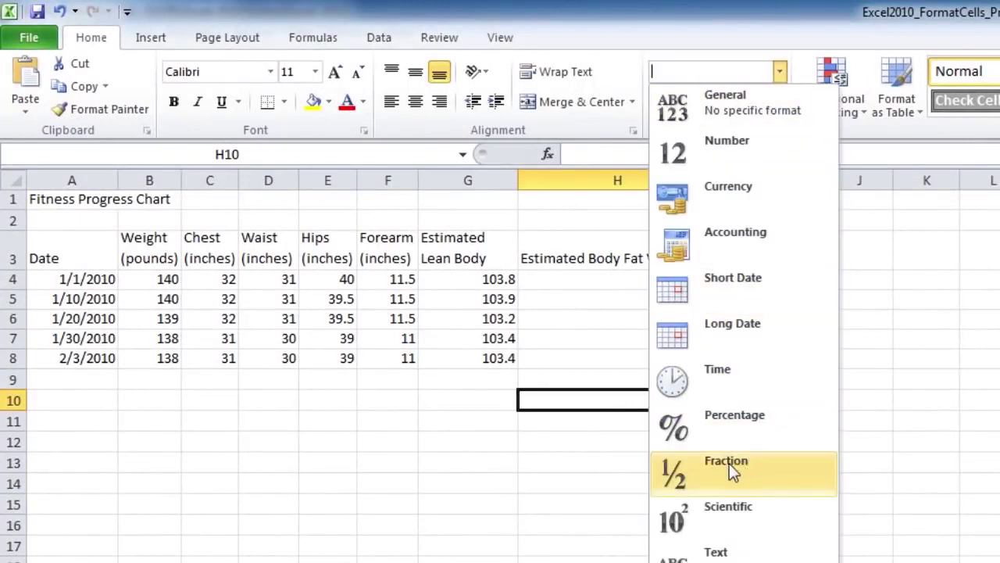
left_click(751, 462)
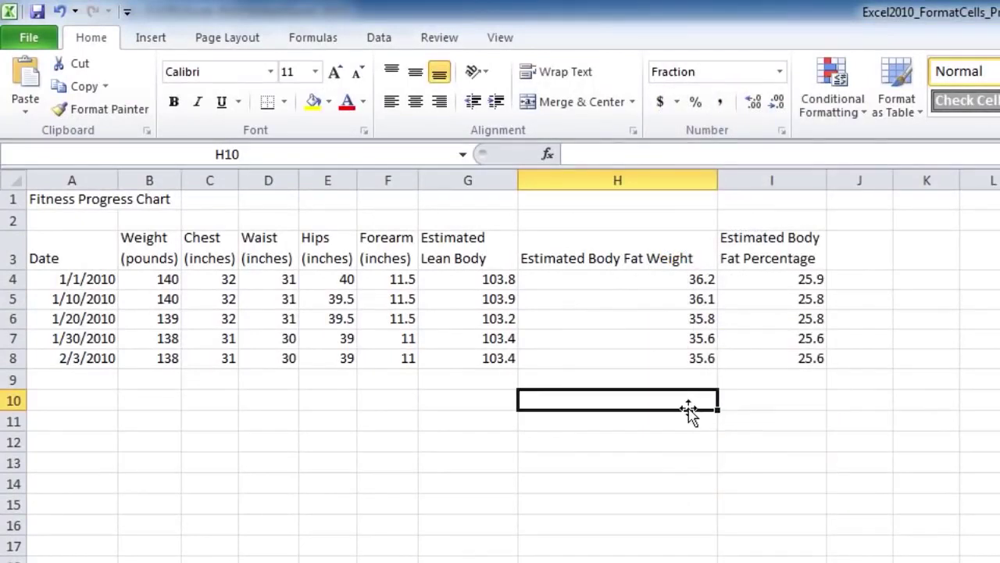
type("1/4")
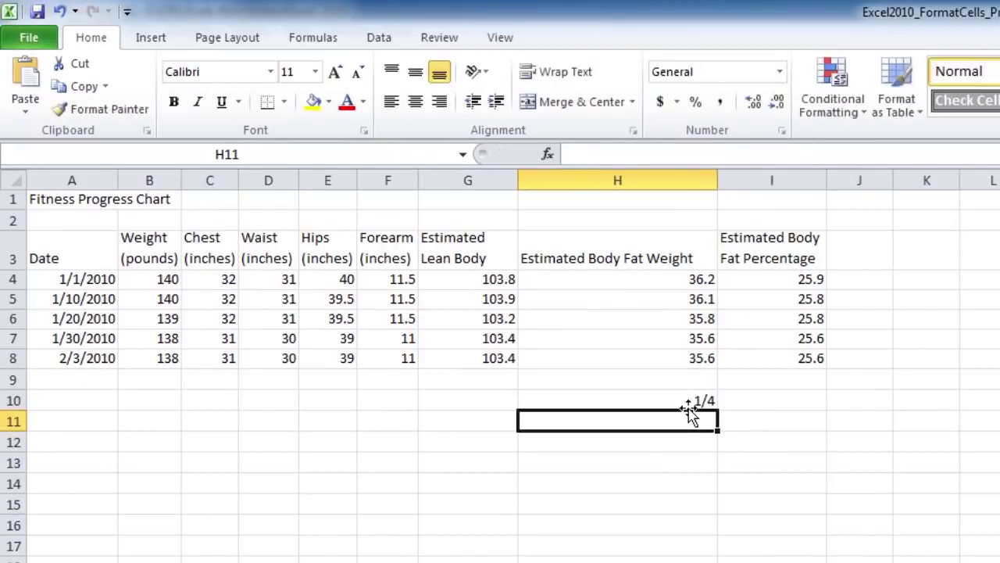
left_click(672, 400)
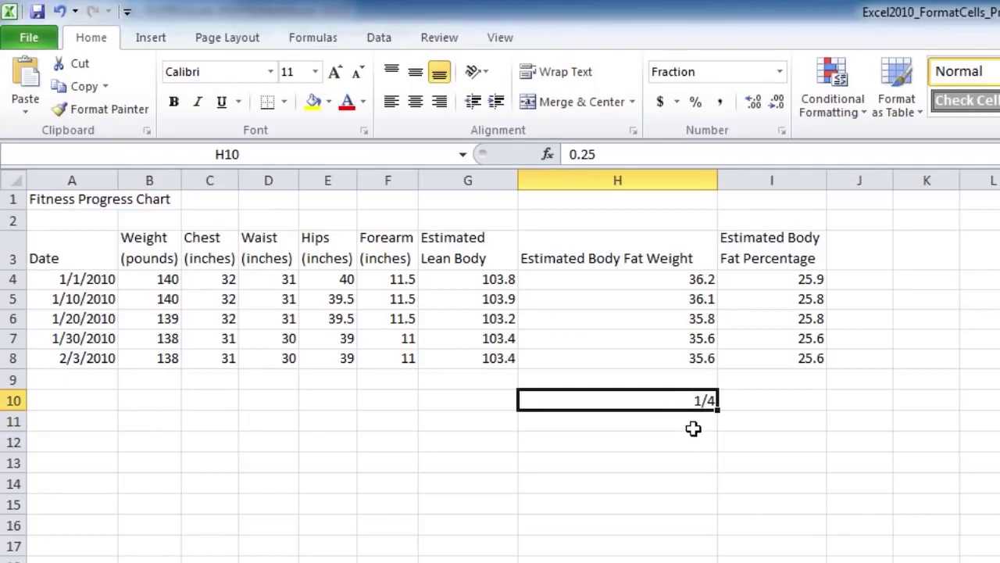
Enter the value 1/4 in cell H11 with the General format.
left_click(693, 429)
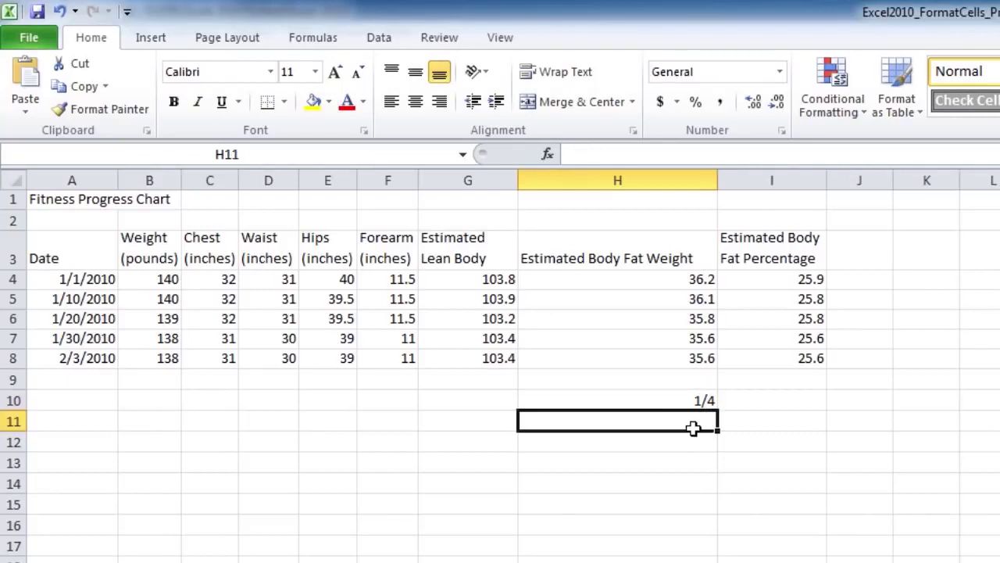
left_click(779, 71)
left_click(769, 125)
type("1")
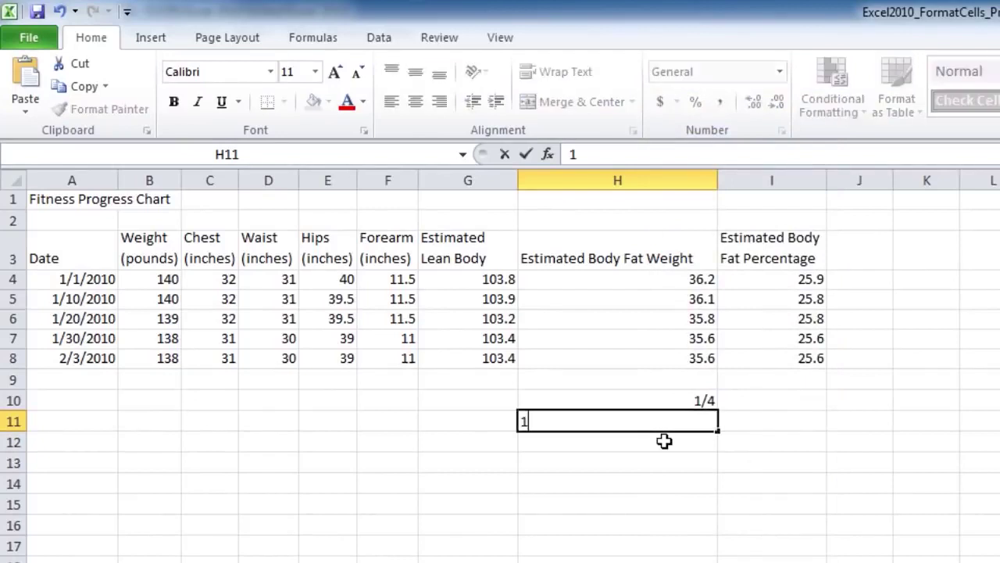
type("/4")
key("Return")
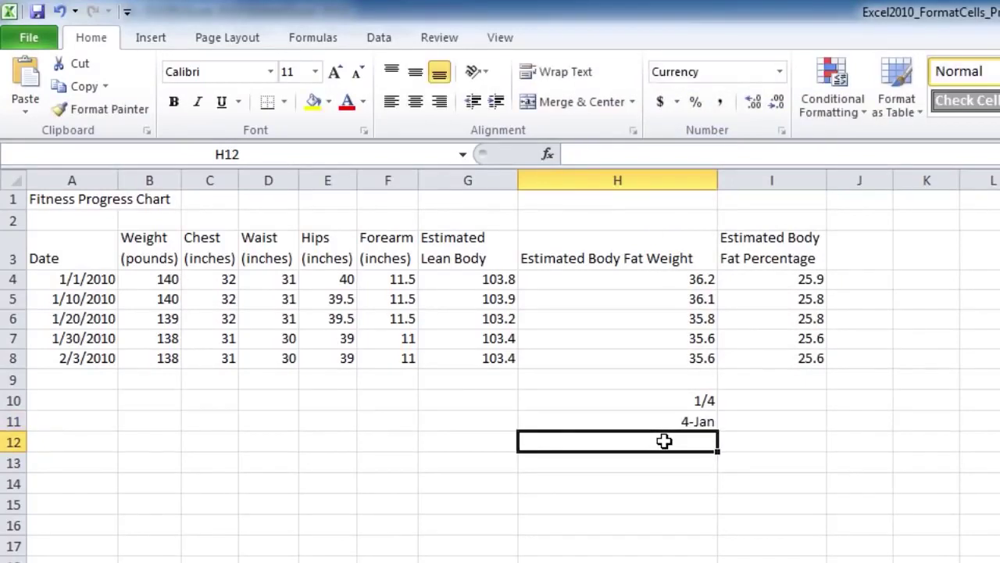
Apply the Scientific format to cell H10 and enter the value 140000.
left_click(643, 421)
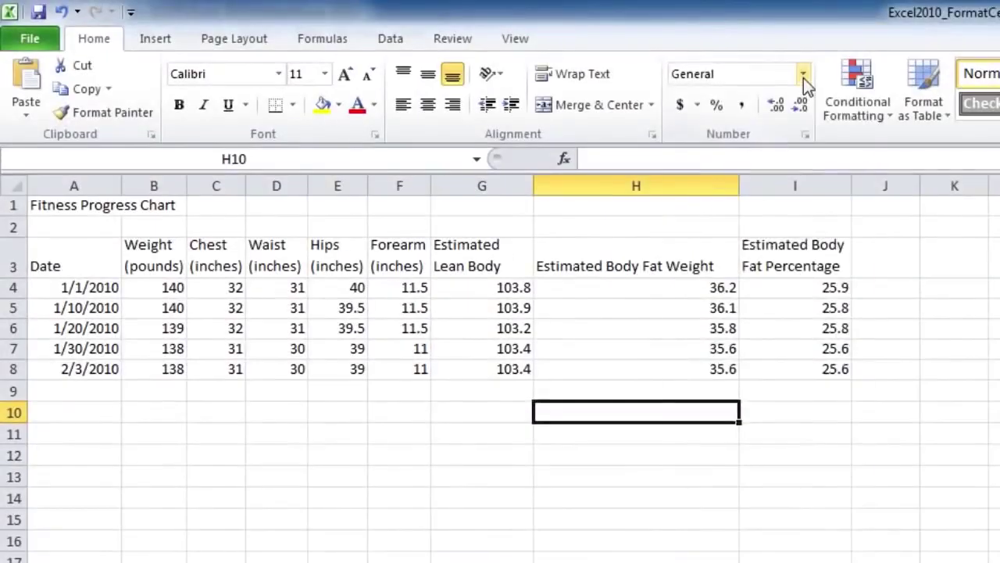
left_click(802, 73)
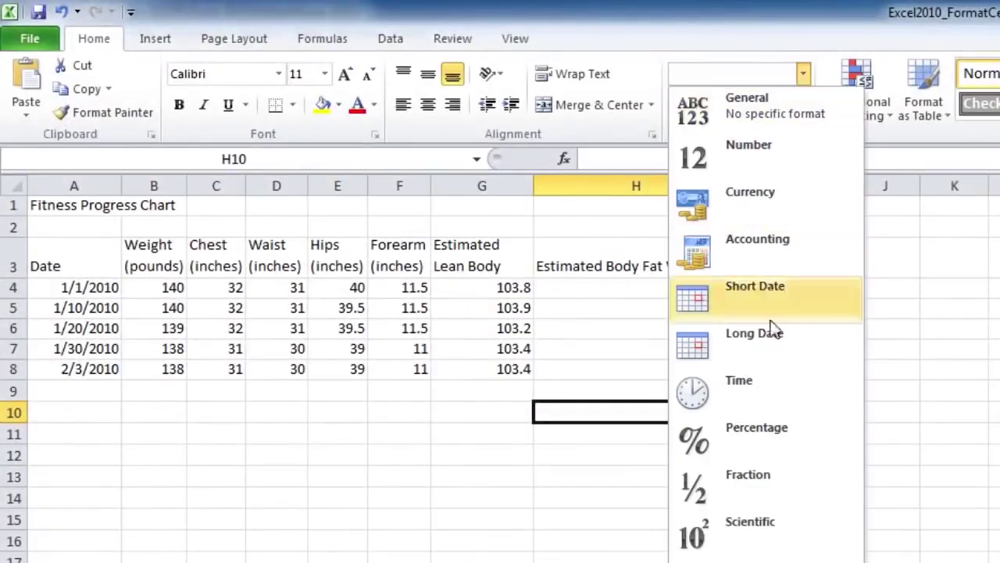
left_click(748, 521)
type("1")
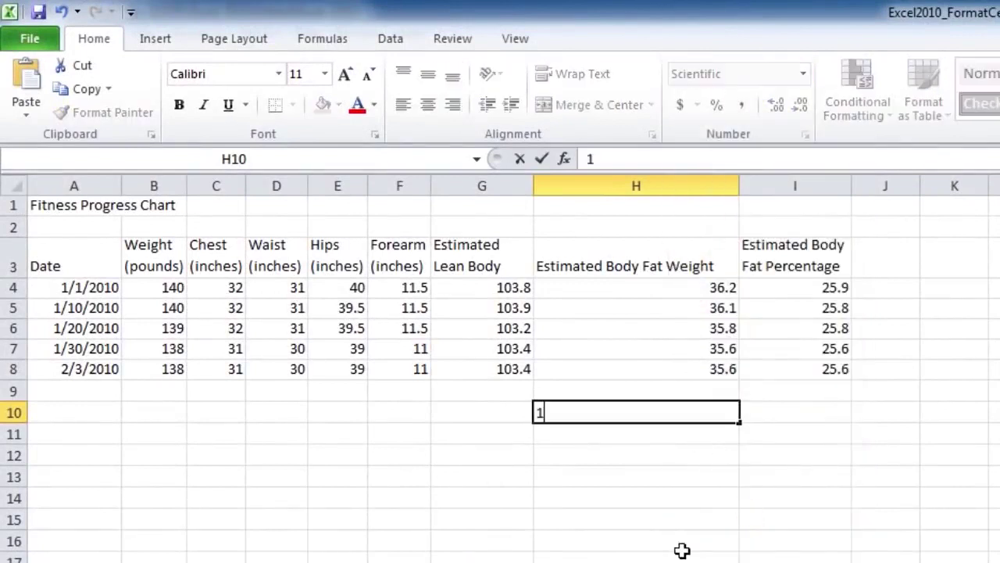
type("40000")
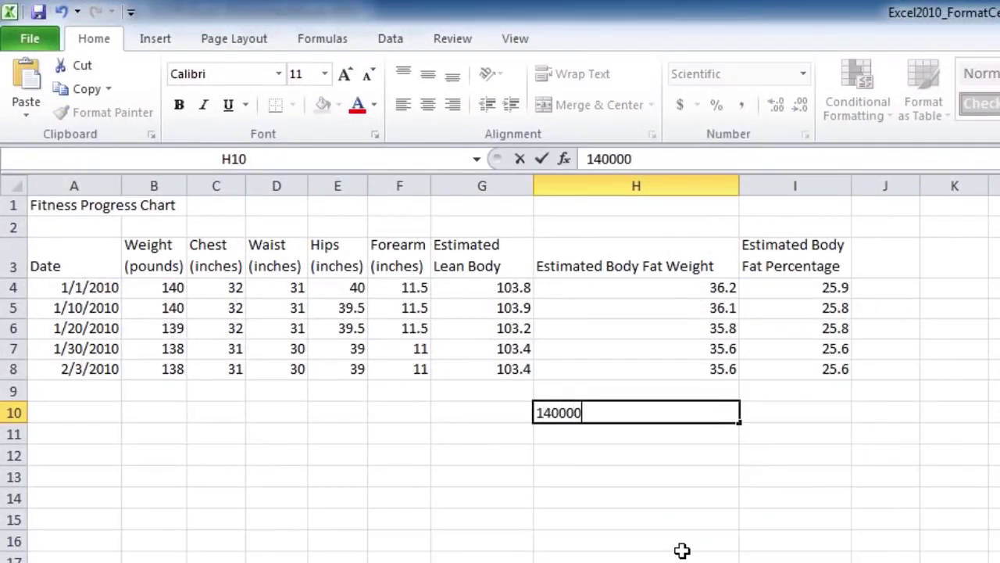
key("Return")
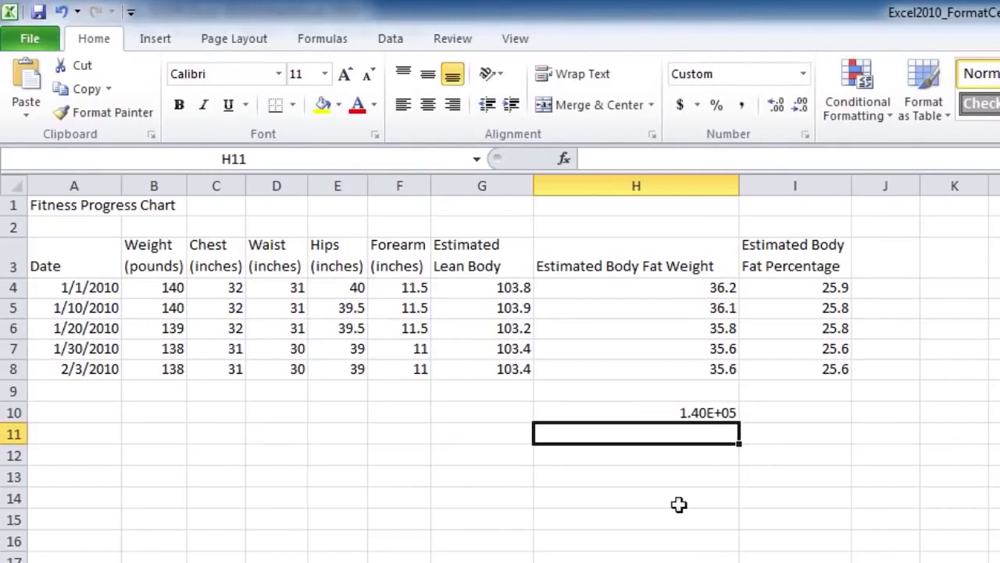
Open the full number format settings for cell H10 and choose the Currency category.
left_click(660, 418)
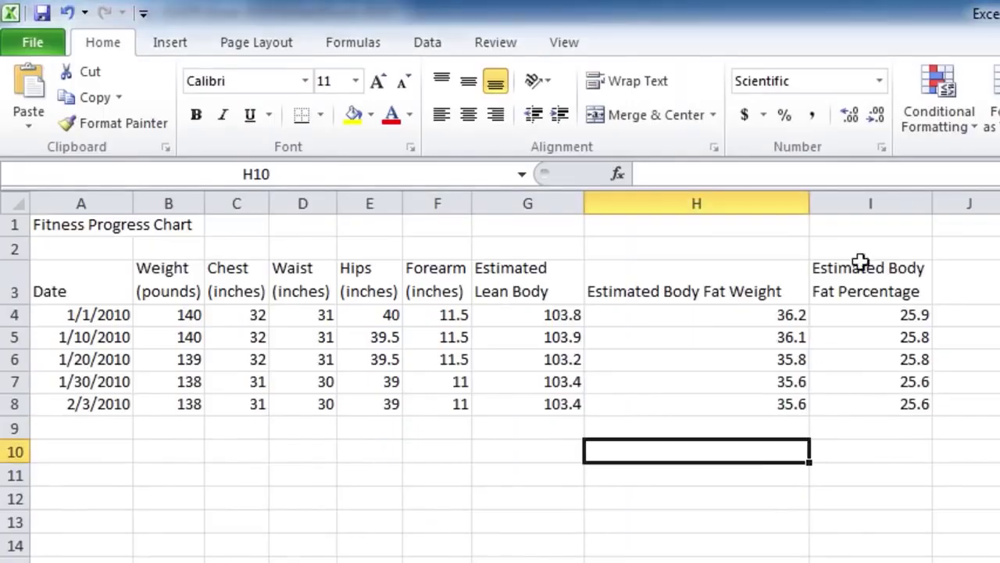
left_click(878, 83)
left_click(734, 491)
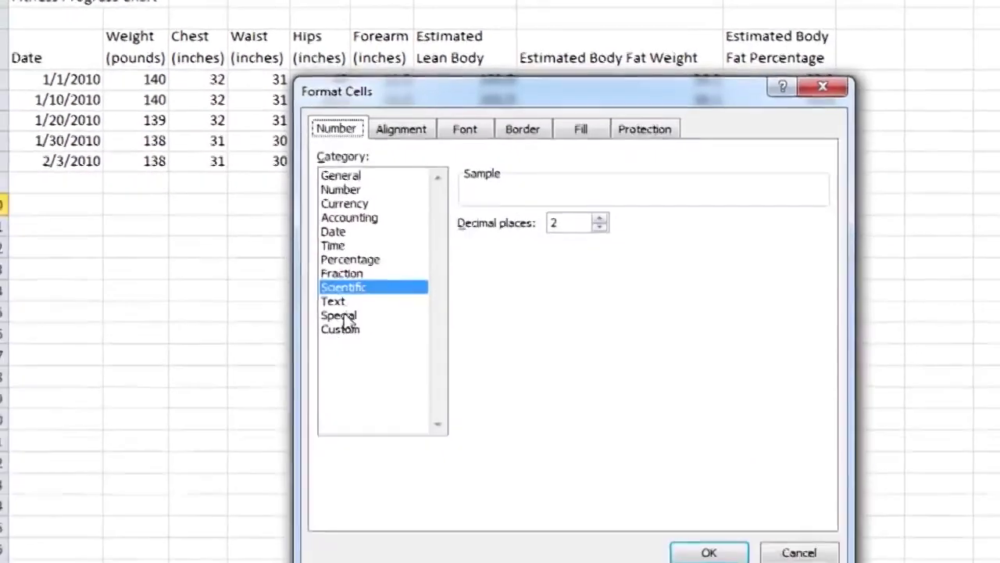
left_click(355, 304)
left_click(361, 194)
left_click(361, 181)
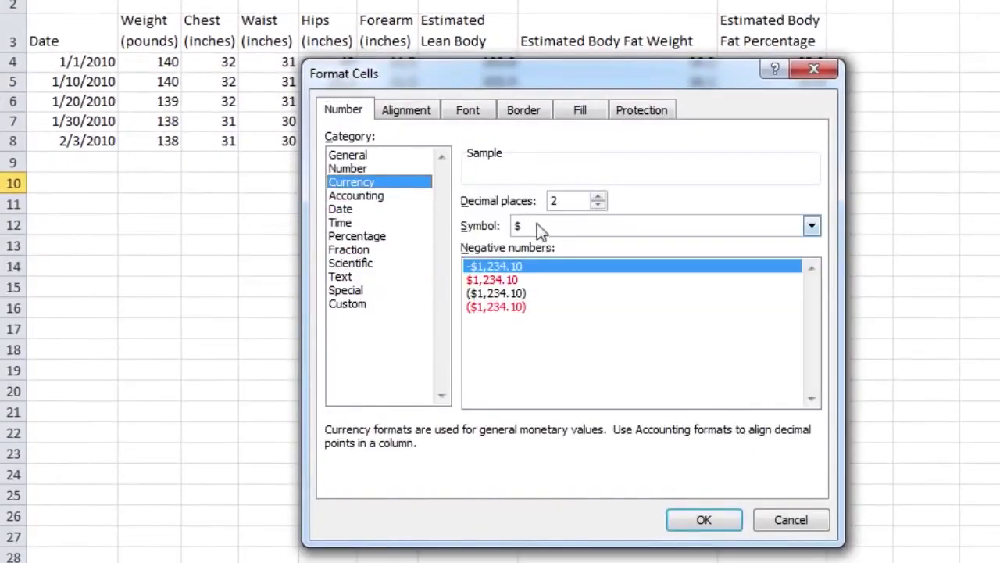
Set the currency symbol to PKR with 2 decimal places and apply the format to cell H10.
left_click(813, 226)
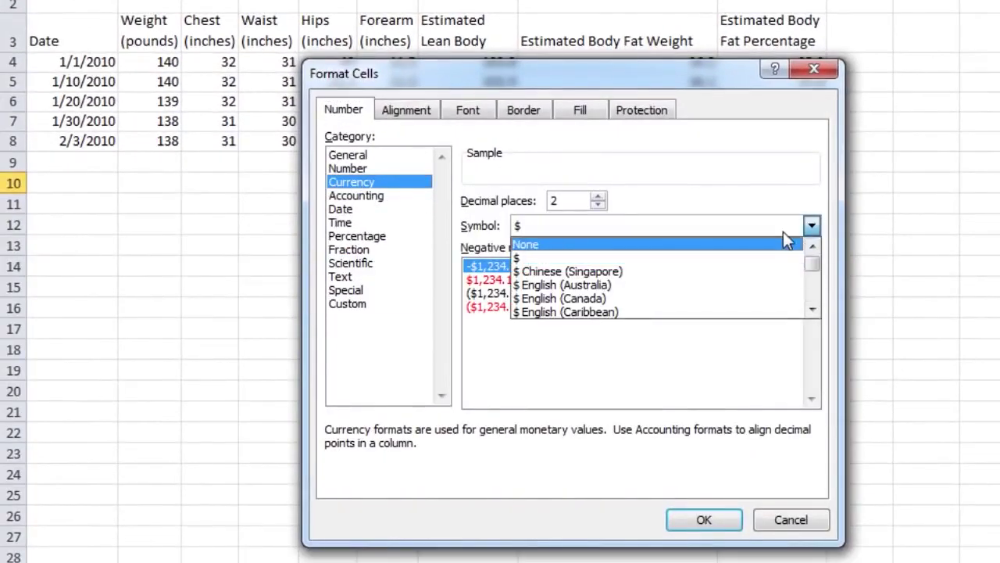
type("pkr")
left_click(547, 311)
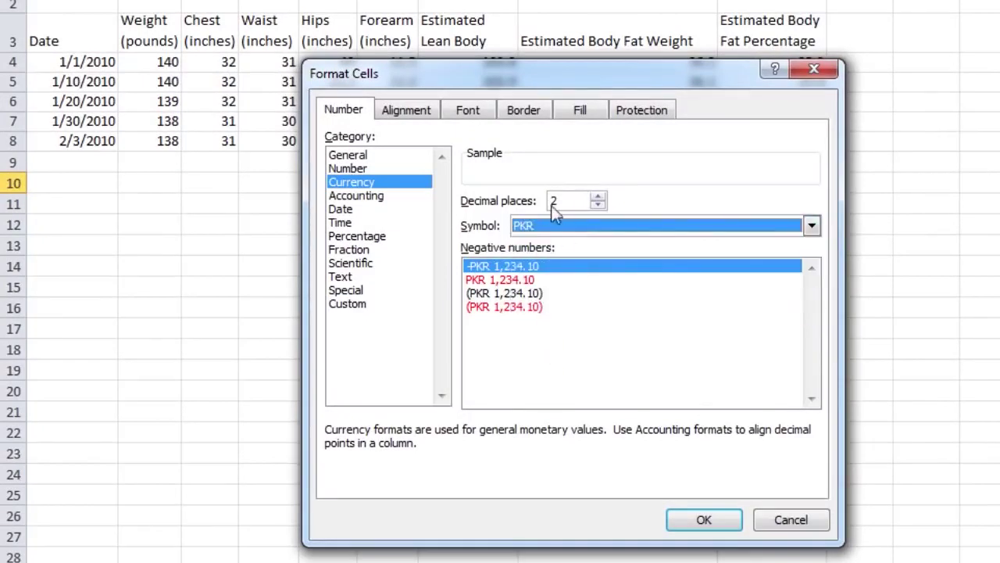
left_click(599, 196)
left_click(599, 205)
left_click(723, 520)
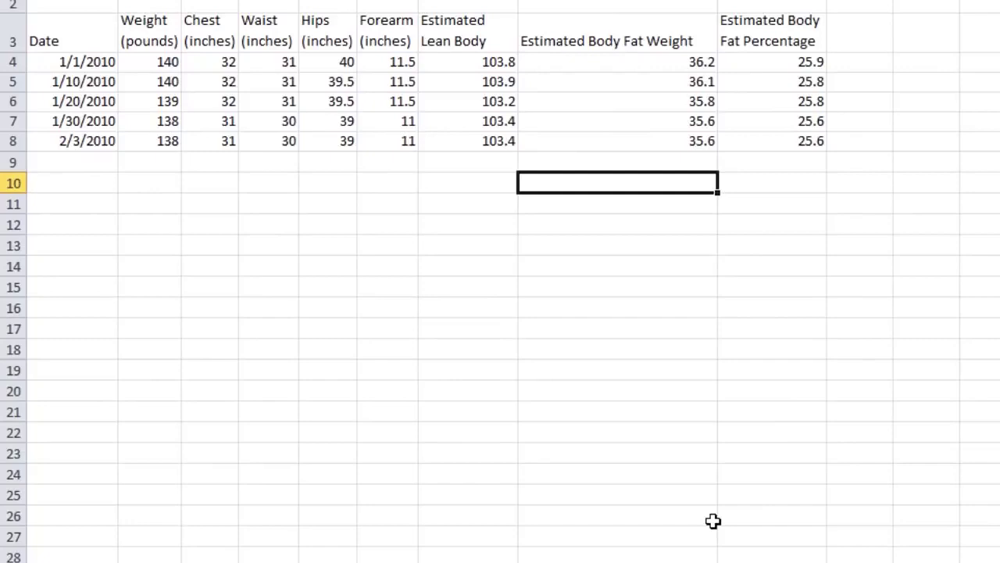
Enter the value 2 in cell H10 and reselect the cell.
type("2")
key("Return")
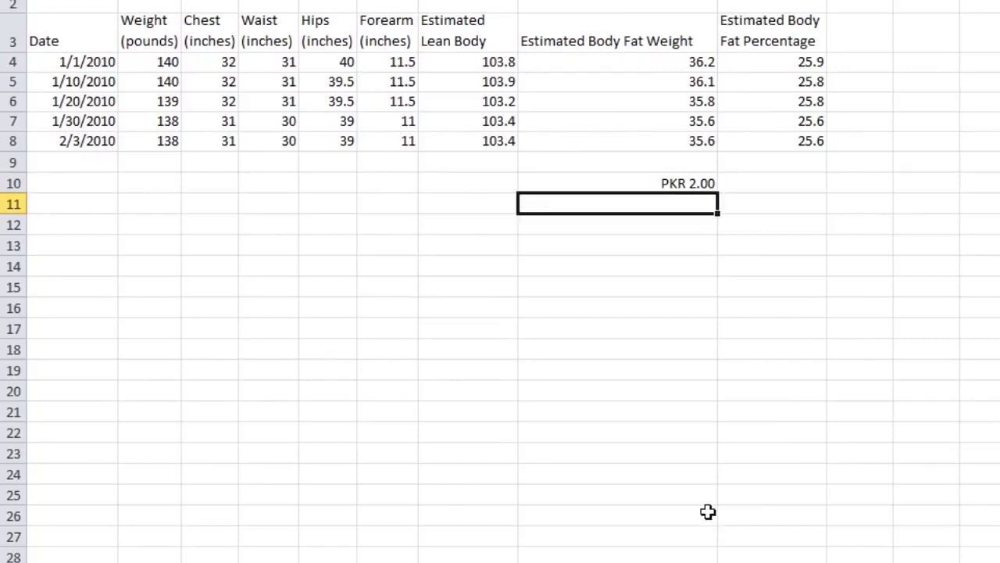
left_click(557, 185)
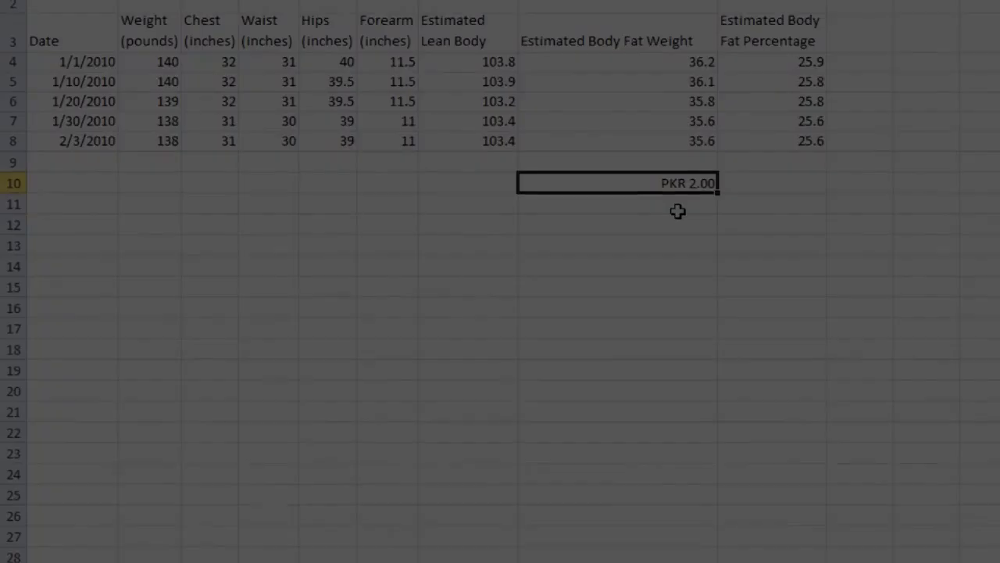